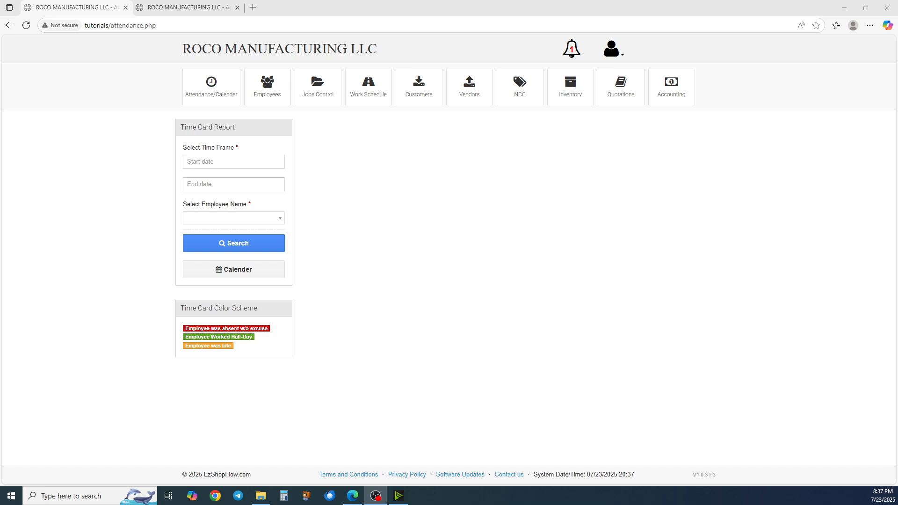
Open the Jobs Control list and sort the jobs table by job number in both directions
{"action": "left_click", "coordinate": [327, 95]}
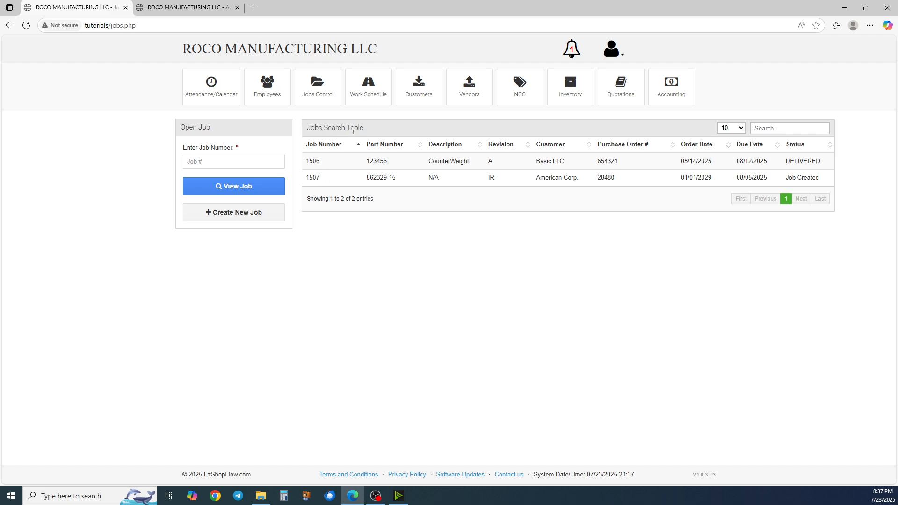
{"action": "left_click", "coordinate": [210, 168]}
{"action": "left_click", "coordinate": [358, 148]}
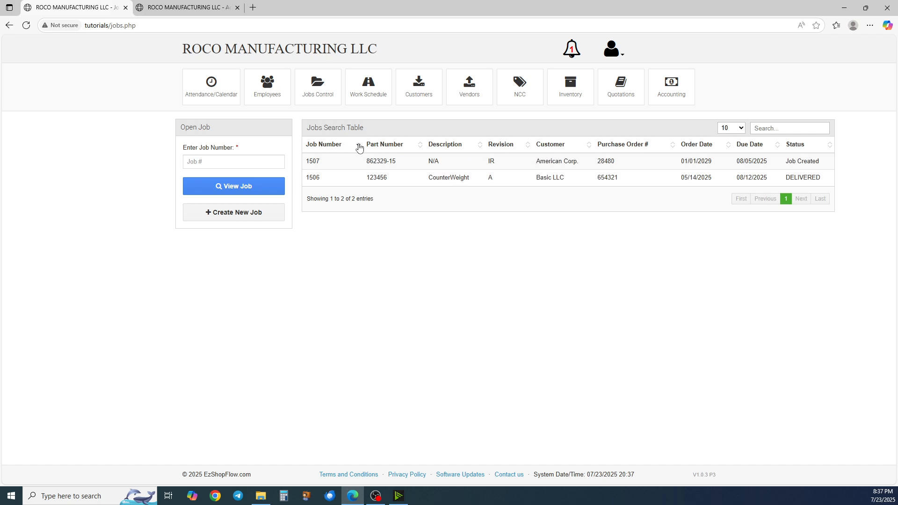
{"action": "left_click", "coordinate": [359, 148]}
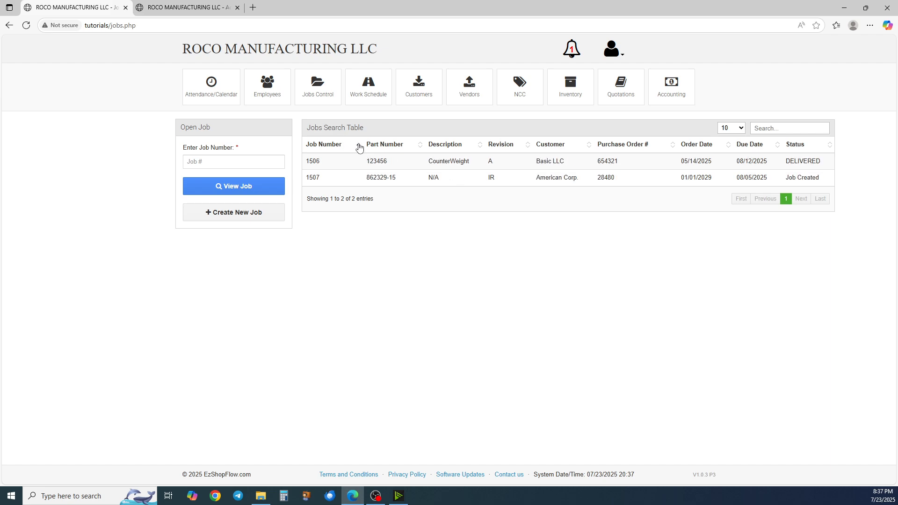
{"action": "left_click", "coordinate": [359, 148]}
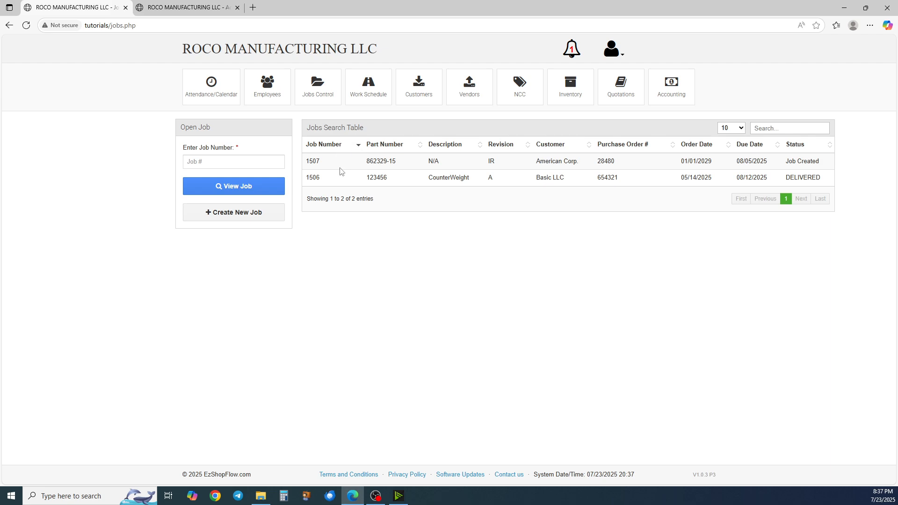
{"action": "left_click", "coordinate": [358, 150]}
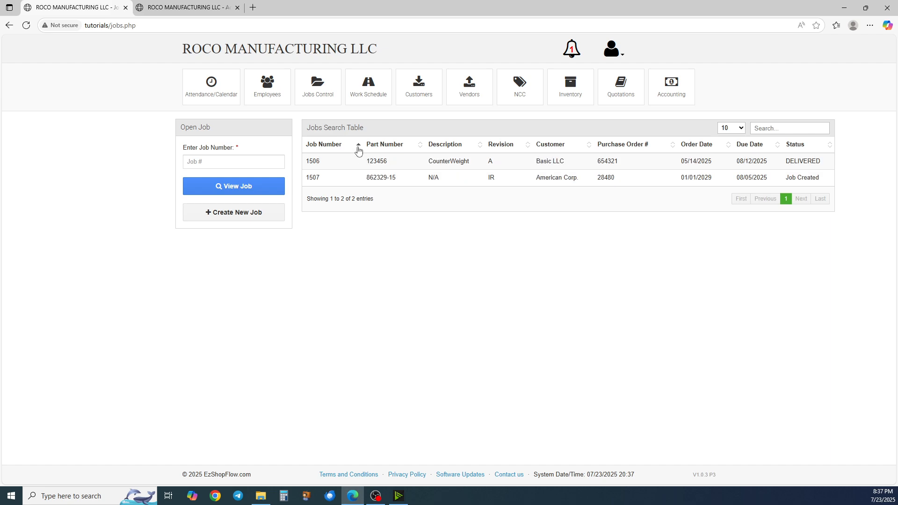
Sort the jobs table by part number in both directions
{"action": "left_click", "coordinate": [420, 147]}
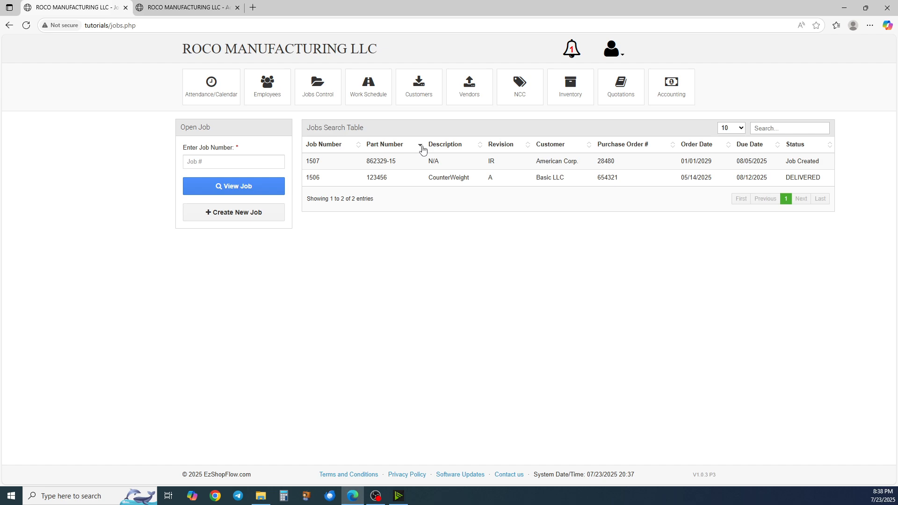
{"action": "left_click", "coordinate": [423, 148]}
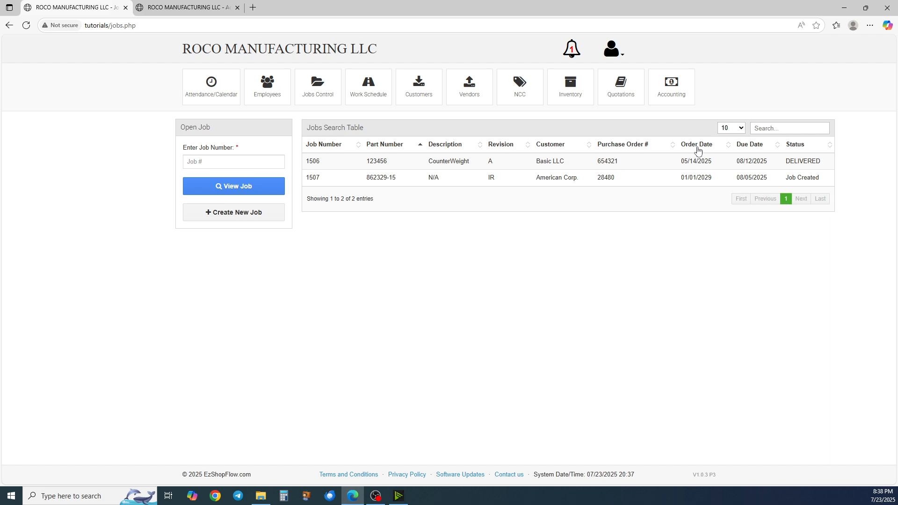
Search the jobs table for BAS and then for 123456, clearing the search box after each
{"action": "left_click", "coordinate": [769, 130]}
{"action": "type", "text": "BAS"}
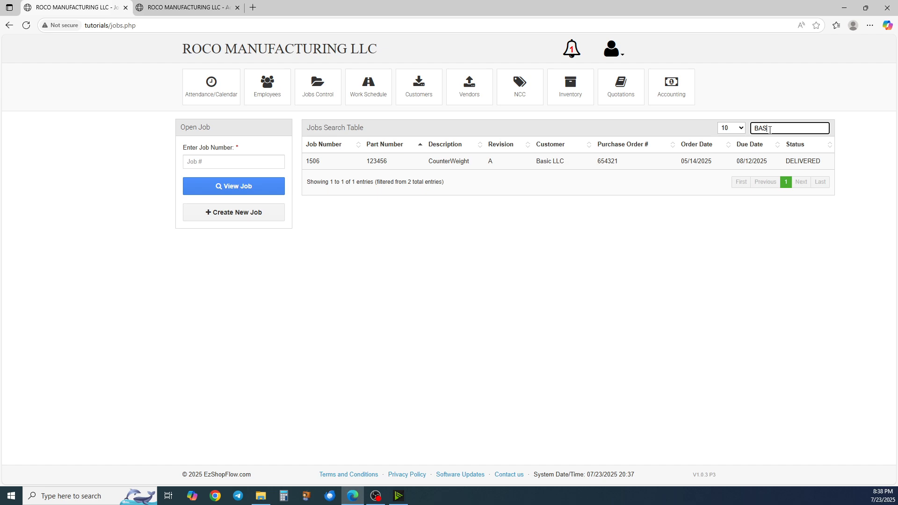
{"action": "key", "text": "BackSpace"}
{"action": "key", "text": "BackSpace"}
{"action": "key", "text": "BackSpace"}
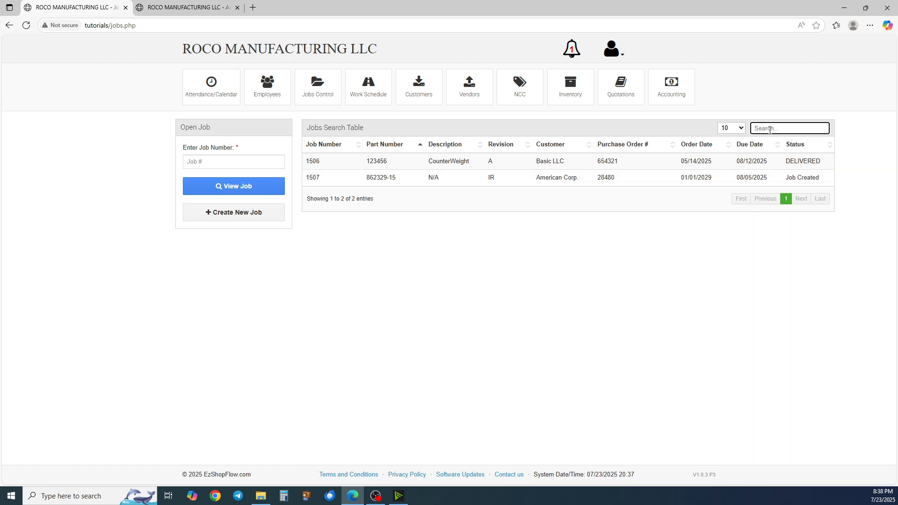
{"action": "type", "text": "123456"}
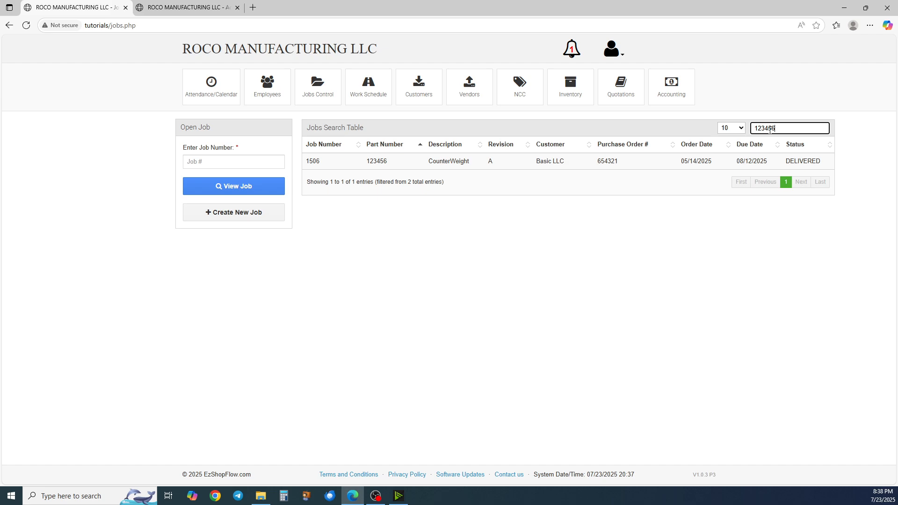
{"action": "key", "text": "BackSpace"}
{"action": "key", "text": "BackSpace"}
{"action": "key", "text": "BackSpace"}
{"action": "key", "text": "BackSpace"}
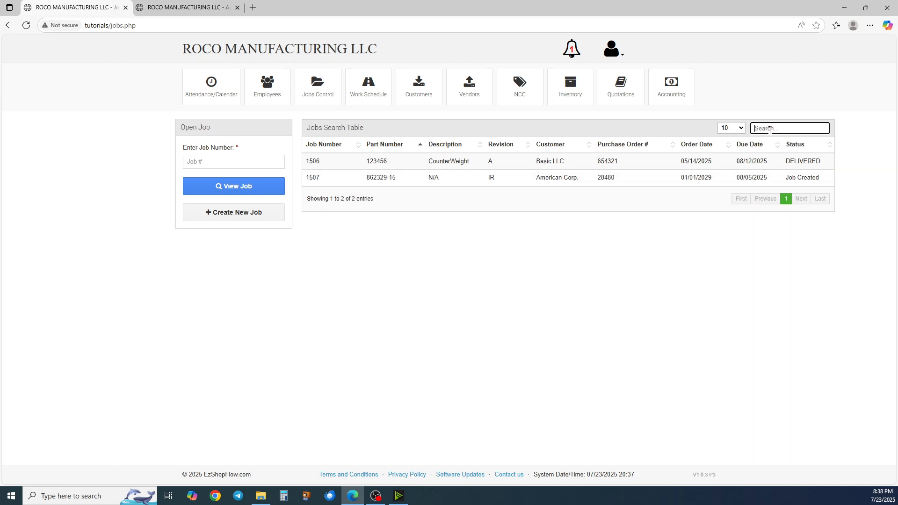
Open job number 1506 from the Open Job box
{"action": "left_click_drag", "start_coordinate": [820, 179], "coordinate": [309, 161]}
{"action": "left_click", "coordinate": [358, 183]}
{"action": "left_click", "coordinate": [238, 160]}
{"action": "left_click", "coordinate": [248, 163]}
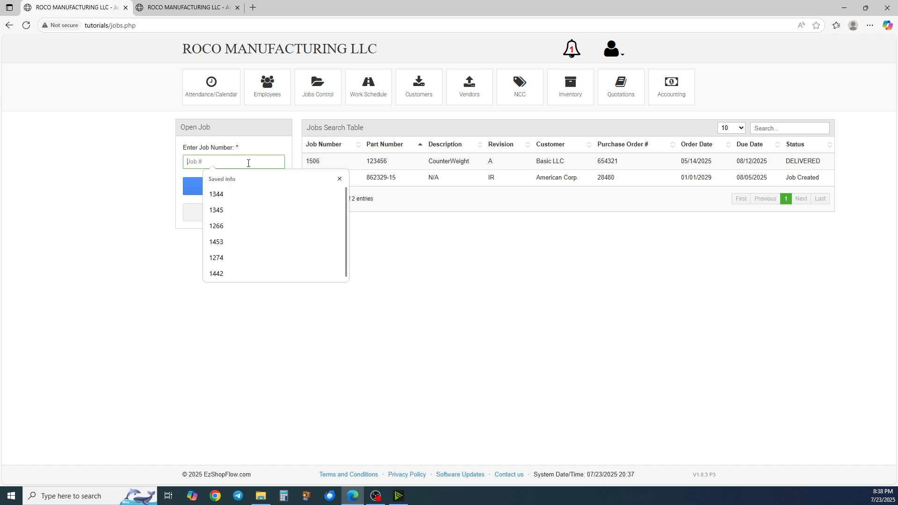
{"action": "type", "text": "1506"}
{"action": "key", "text": "Return"}
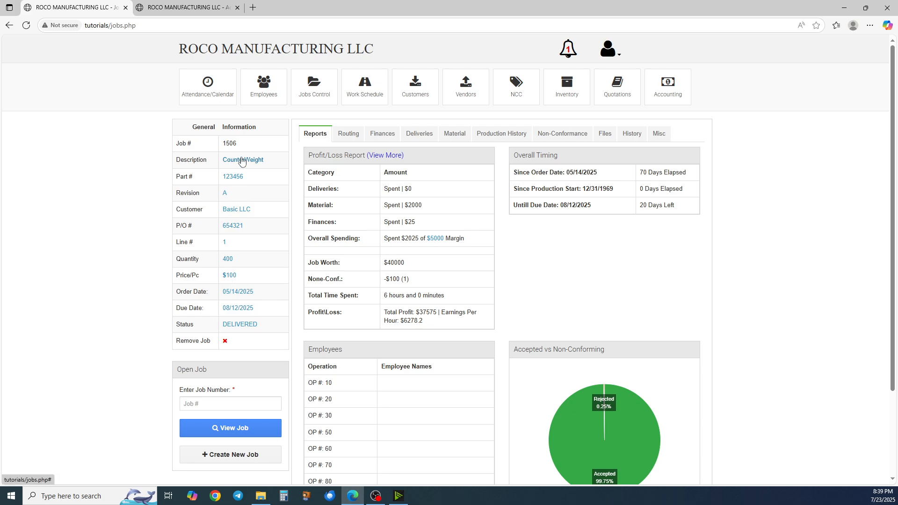
Set the job's quantity to 4000 and dismiss the saved confirmation
{"action": "left_click", "coordinate": [230, 260]}
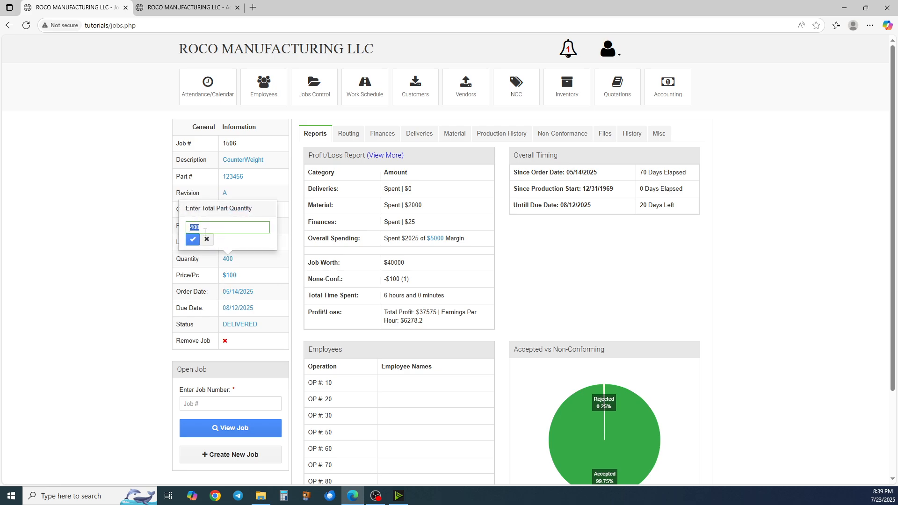
{"action": "type", "text": "400"}
{"action": "left_click", "coordinate": [193, 239]}
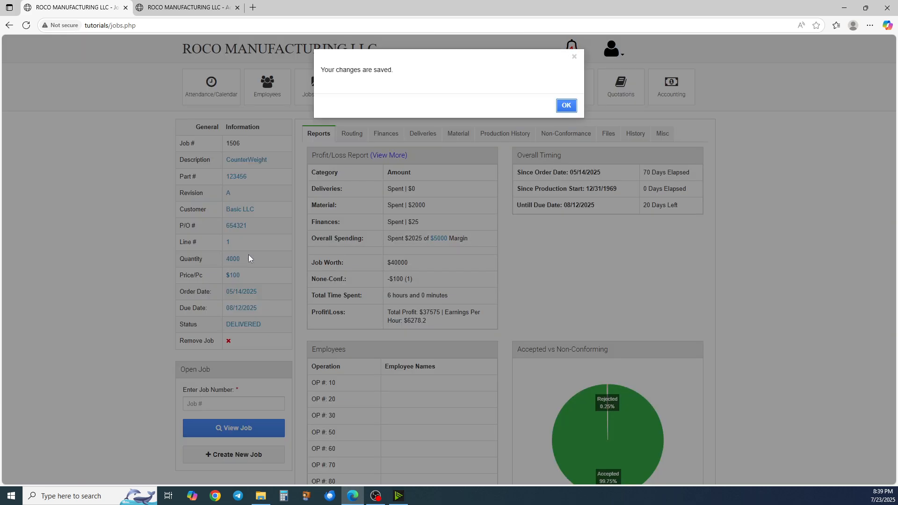
{"action": "key", "text": "Return"}
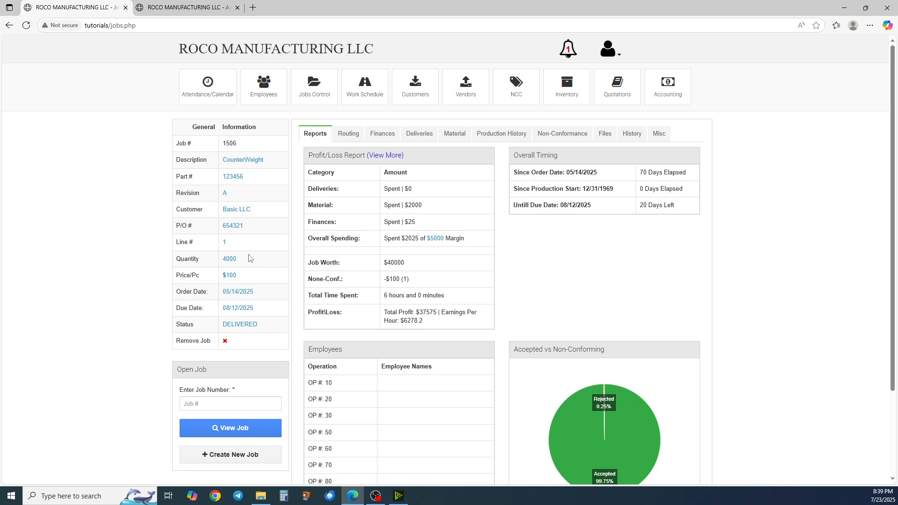
Set the job's price per piece to $1005
{"action": "left_click", "coordinate": [229, 275]}
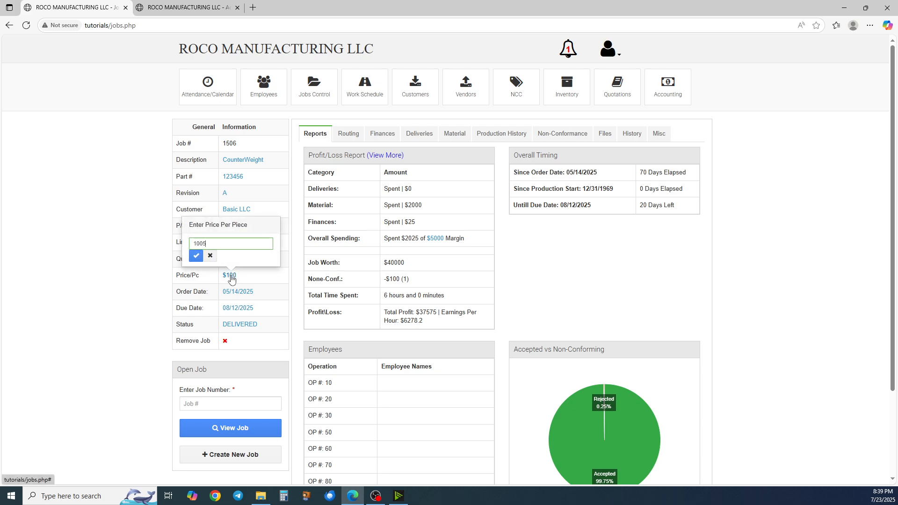
{"action": "key", "text": "Return"}
{"action": "key", "text": "Return"}
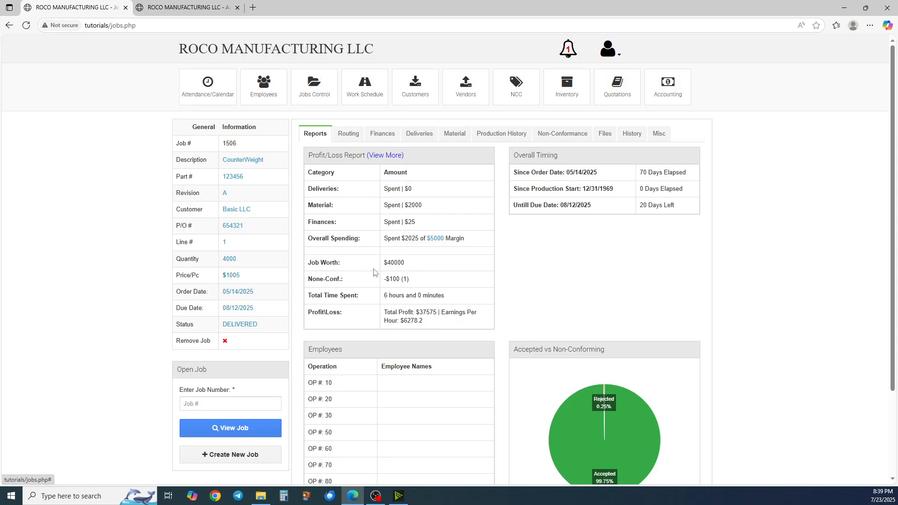
Reload the job page, confirming the form resubmission, to refresh the profit/loss figures
{"action": "left_click_drag", "start_coordinate": [385, 262], "coordinate": [424, 266]}
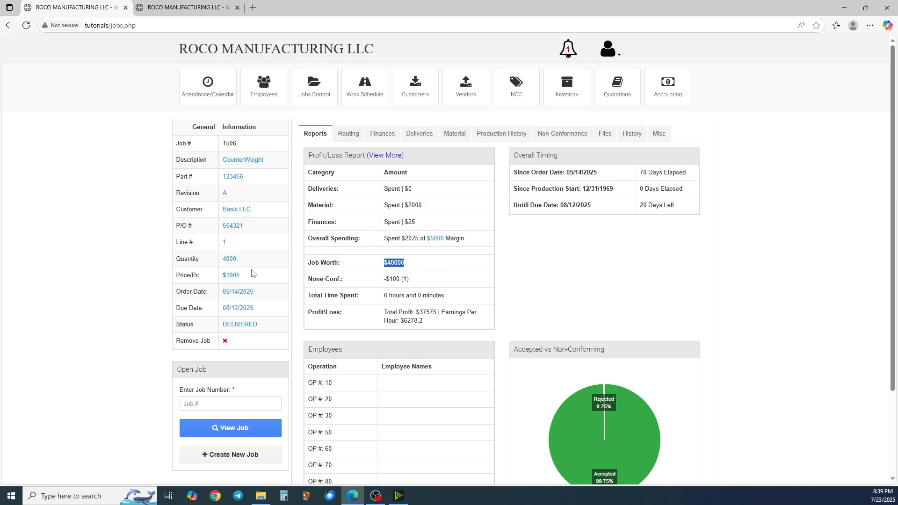
{"action": "key", "text": "F5"}
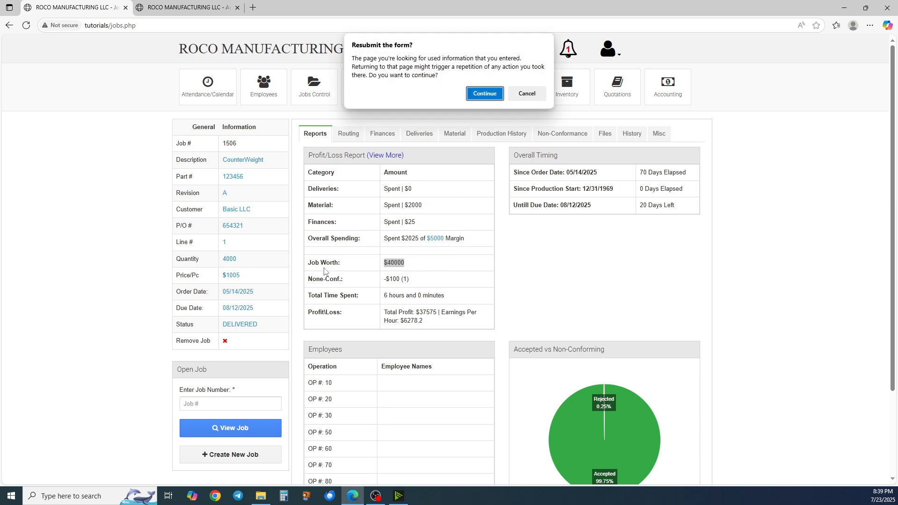
{"action": "key", "text": "Return"}
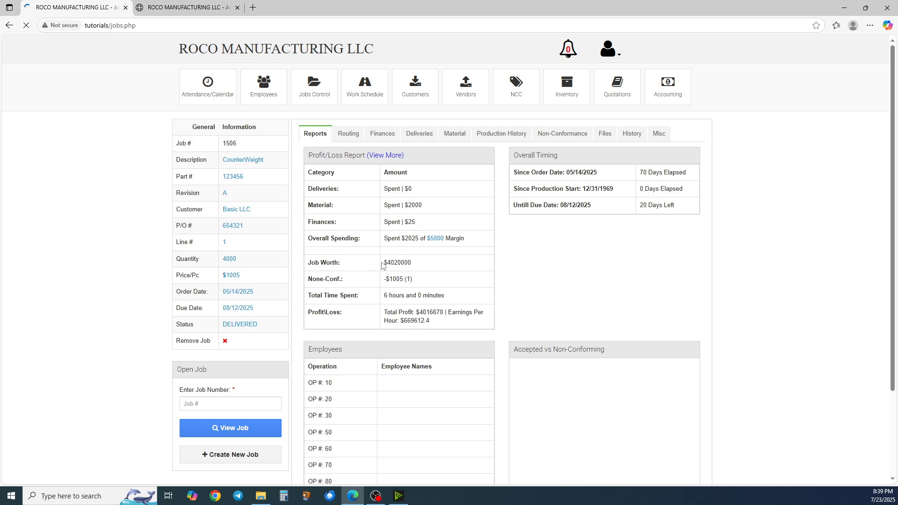
{"action": "left_click_drag", "start_coordinate": [385, 263], "coordinate": [422, 292]}
{"action": "left_click", "coordinate": [412, 284]}
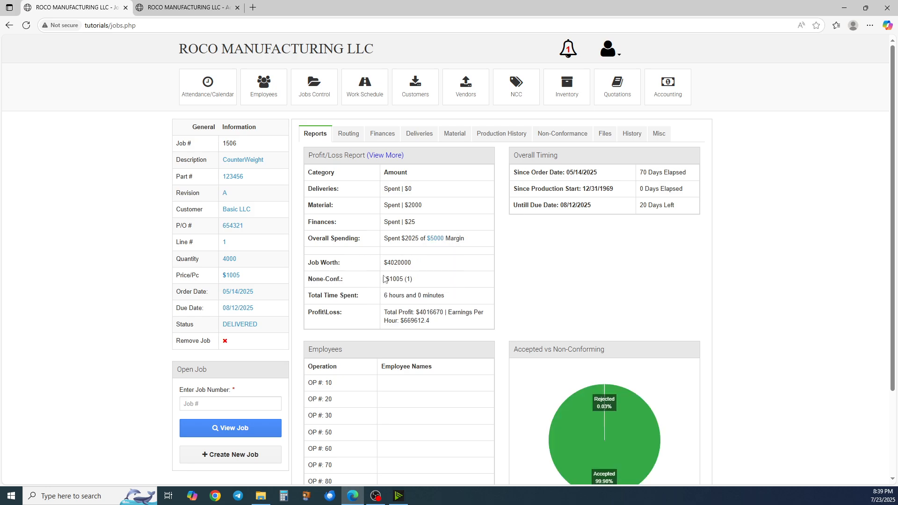
Set the job's quantity back to 400
{"action": "left_click", "coordinate": [231, 264]}
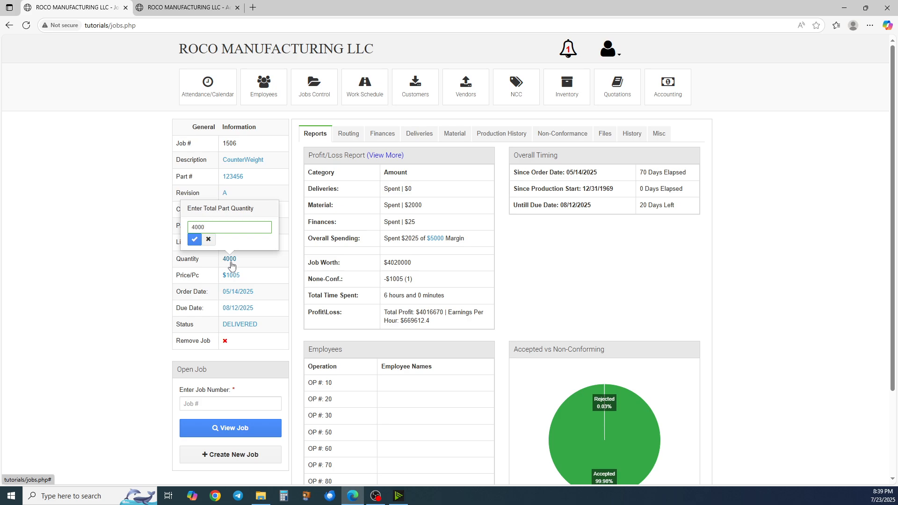
{"action": "key", "text": "BackSpace"}
{"action": "key", "text": "Return"}
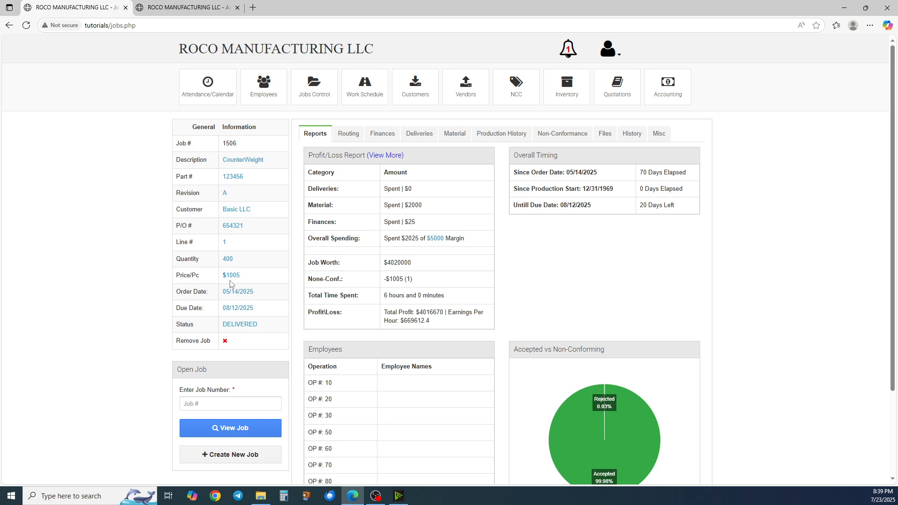
Set the price per piece back to $100 and reload the job page
{"action": "left_click", "coordinate": [231, 277]}
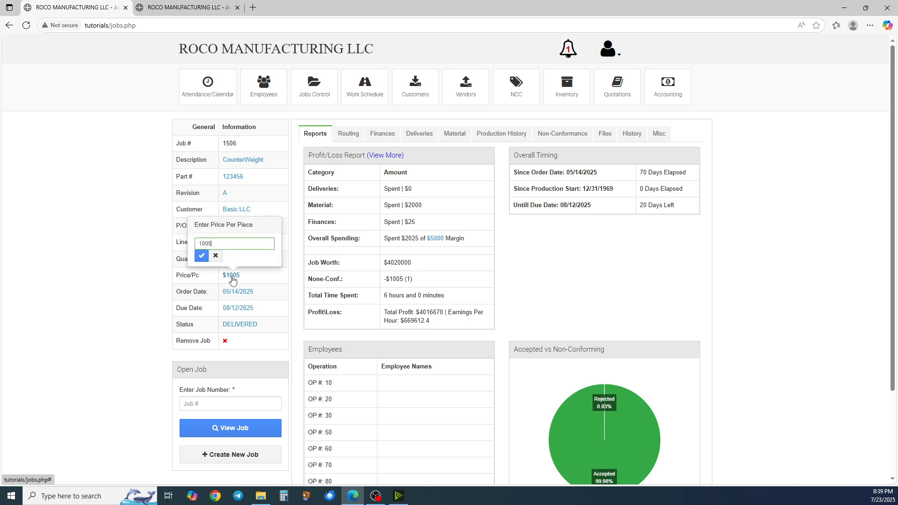
{"action": "key", "text": "BackSpace"}
{"action": "key", "text": "Return"}
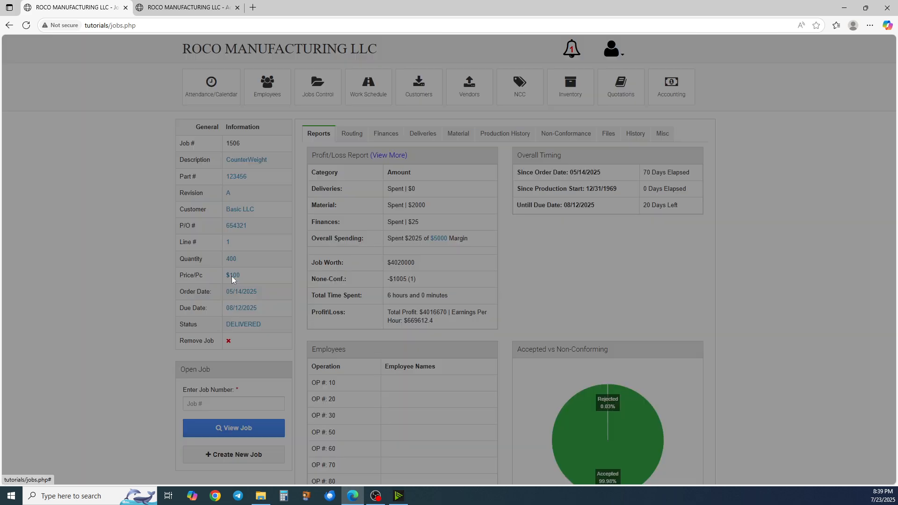
{"action": "key", "text": "Return"}
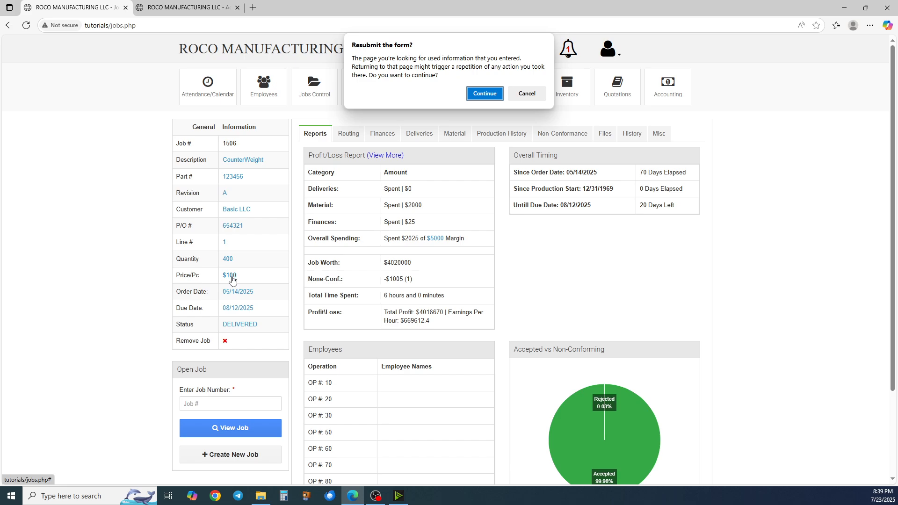
{"action": "key", "text": "Return"}
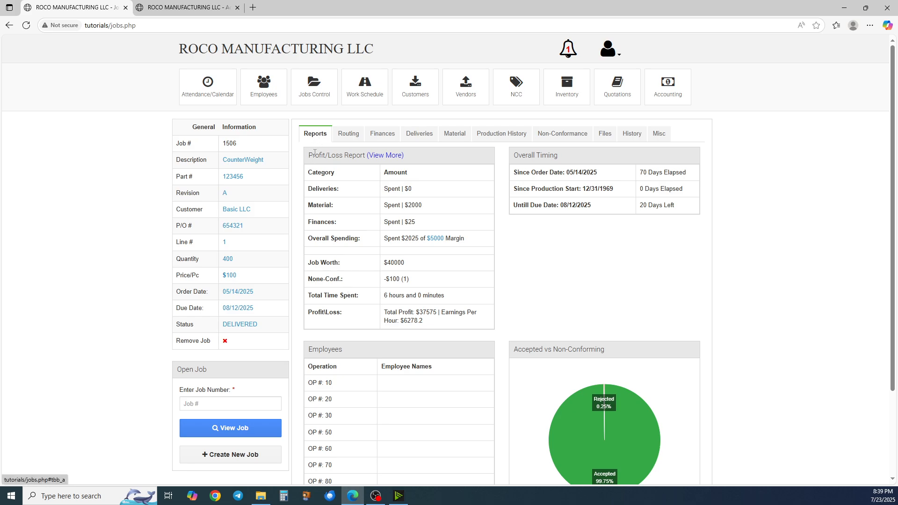
Scroll through the job report and expand the full profit/loss report
{"action": "scroll", "coordinate": [323, 146], "scroll_direction": "down", "scroll_amount": 1}
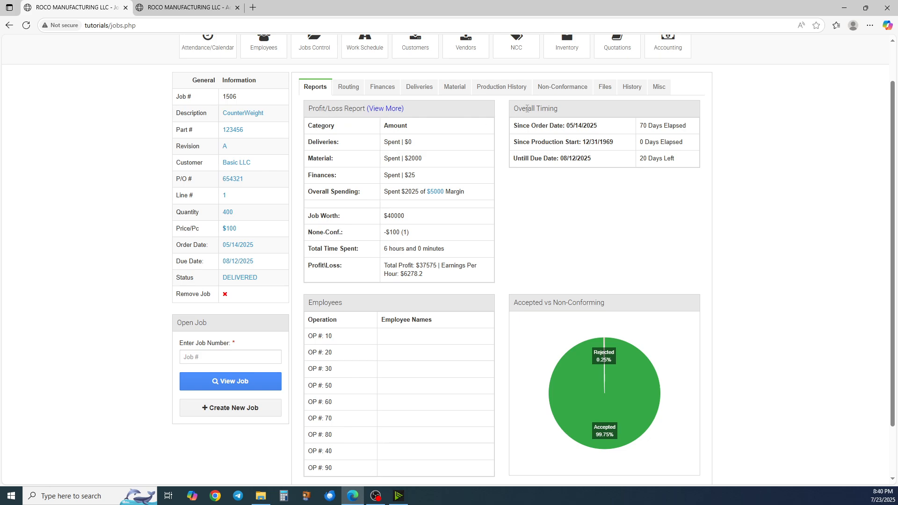
{"action": "scroll", "coordinate": [548, 121], "scroll_direction": "down", "scroll_amount": 1}
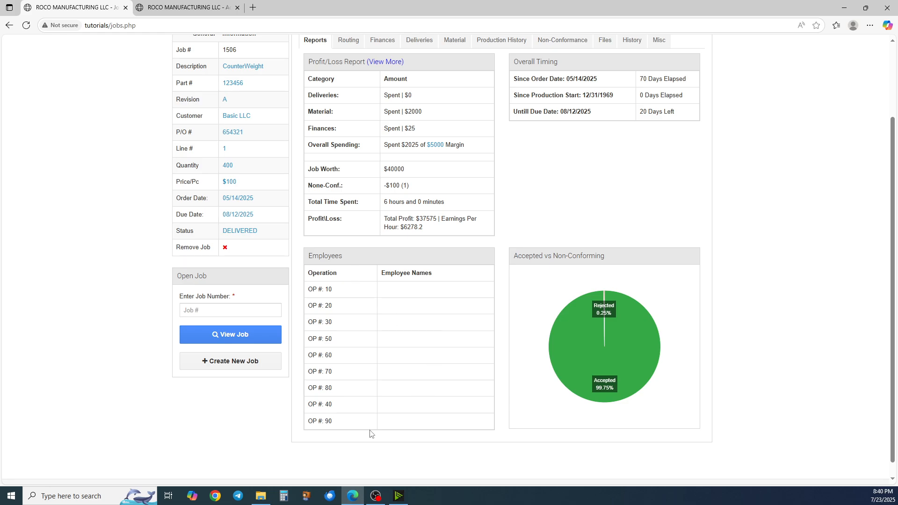
{"action": "scroll", "coordinate": [378, 354], "scroll_direction": "up", "scroll_amount": 1}
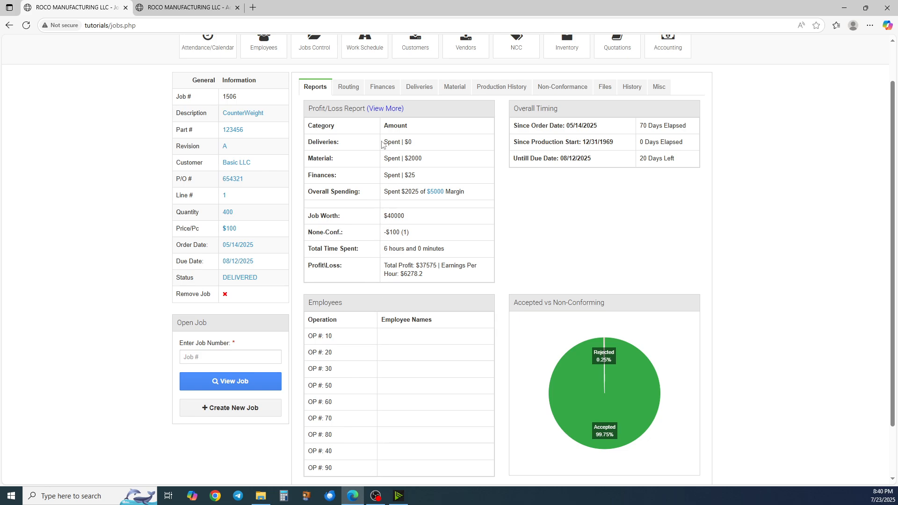
{"action": "left_click", "coordinate": [385, 109]}
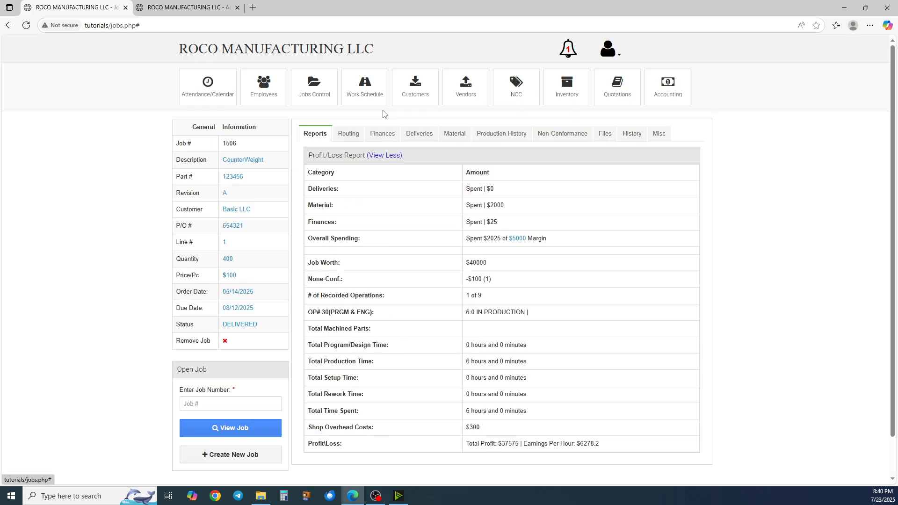
{"action": "scroll", "coordinate": [414, 204], "scroll_direction": "down", "scroll_amount": 1}
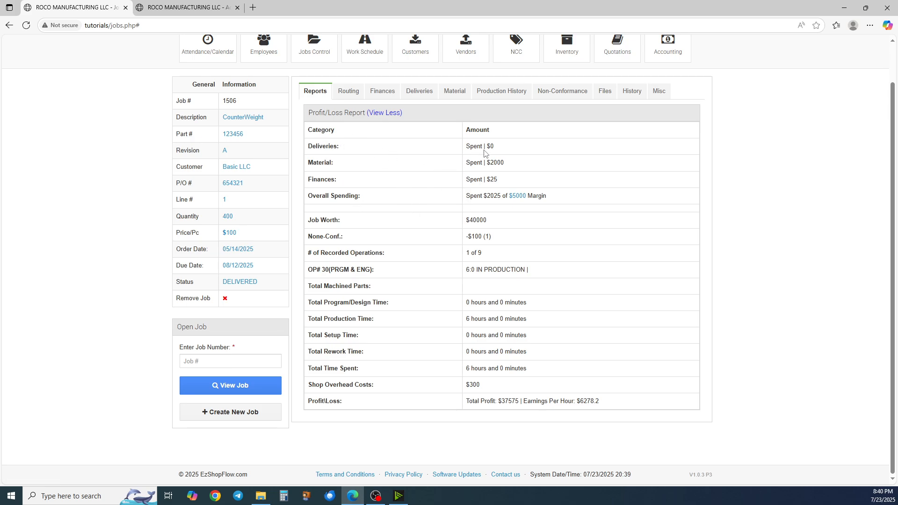
Change the job spending margin, entering 1000 in the margin dialog
{"action": "left_click", "coordinate": [516, 197]}
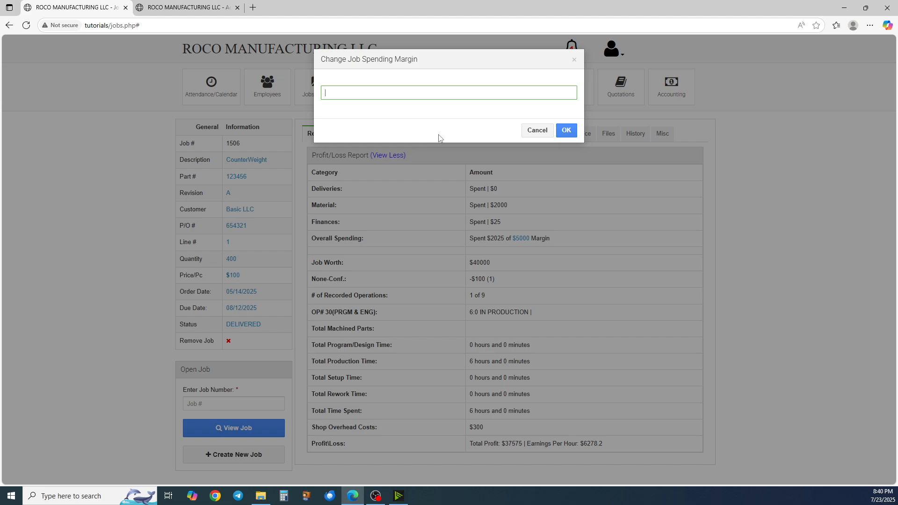
{"action": "type", "text": "1000"}
{"action": "key", "text": "Return"}
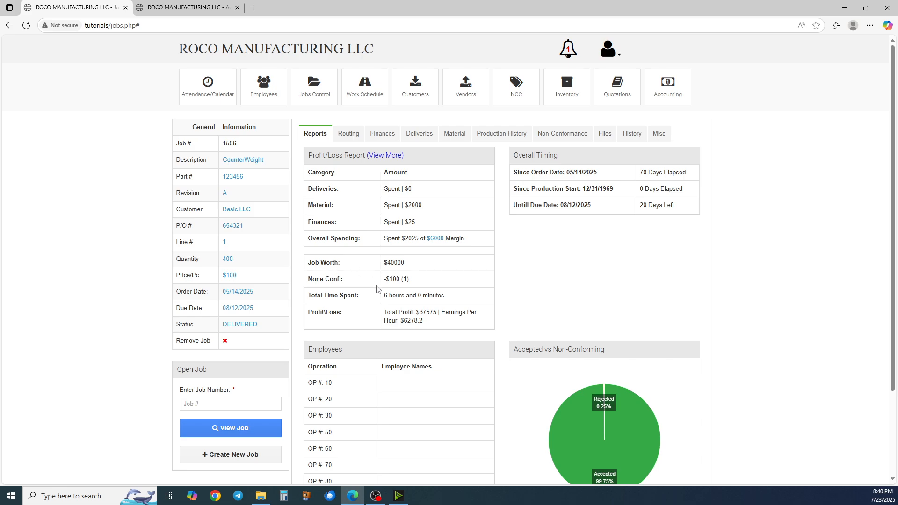
Review the tooling entries listed in the job's Finances tab
{"action": "scroll", "coordinate": [377, 288], "scroll_direction": "down", "scroll_amount": 2}
{"action": "scroll", "coordinate": [365, 210], "scroll_direction": "up", "scroll_amount": 2}
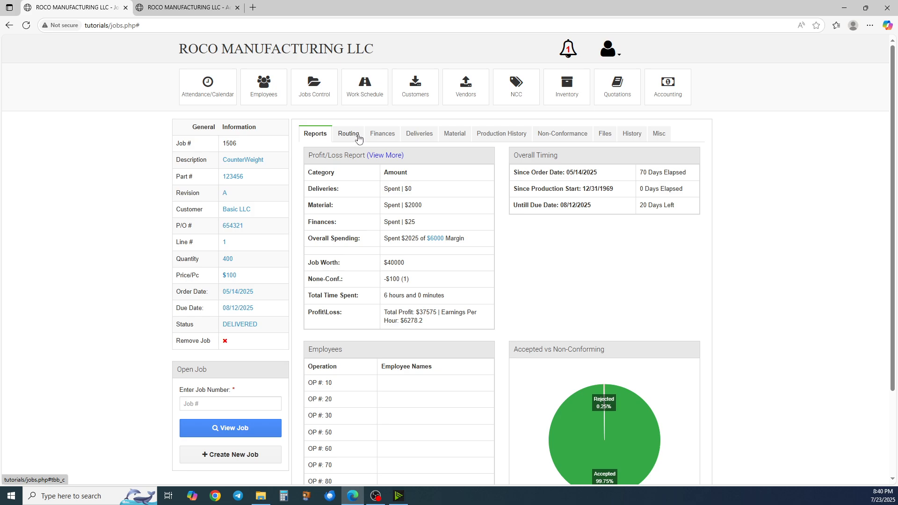
{"action": "left_click", "coordinate": [376, 139]}
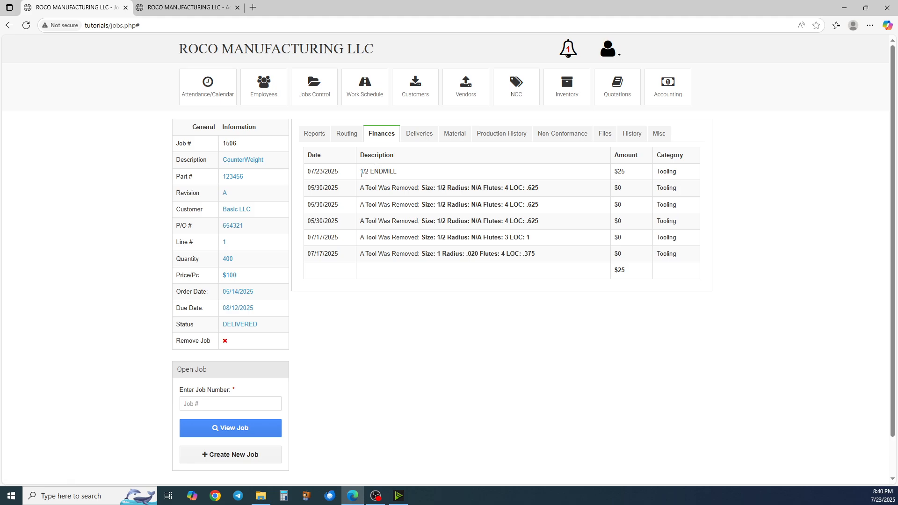
{"action": "left_click_drag", "start_coordinate": [360, 176], "coordinate": [650, 205]}
{"action": "left_click", "coordinate": [574, 204]}
Open the Deliveries tab and start a new delivery record with the method UPS
{"action": "left_click", "coordinate": [413, 135]}
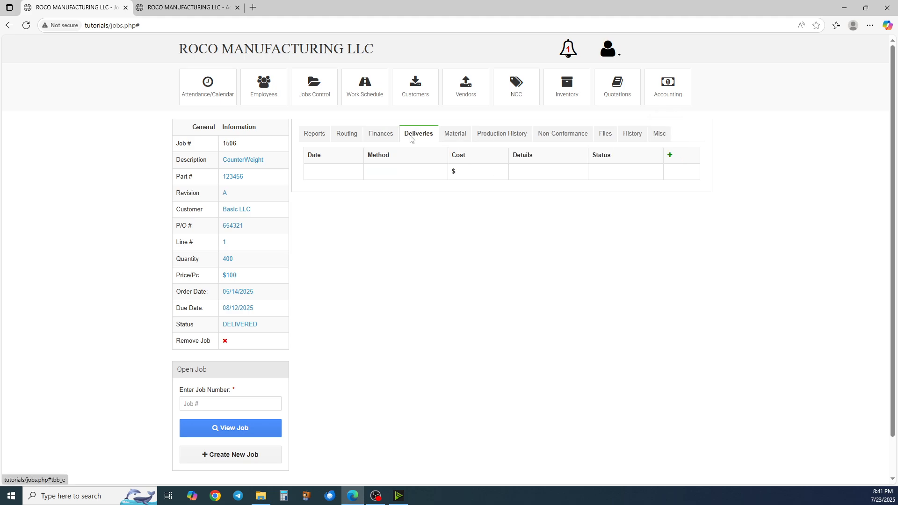
{"action": "left_click", "coordinate": [670, 157]}
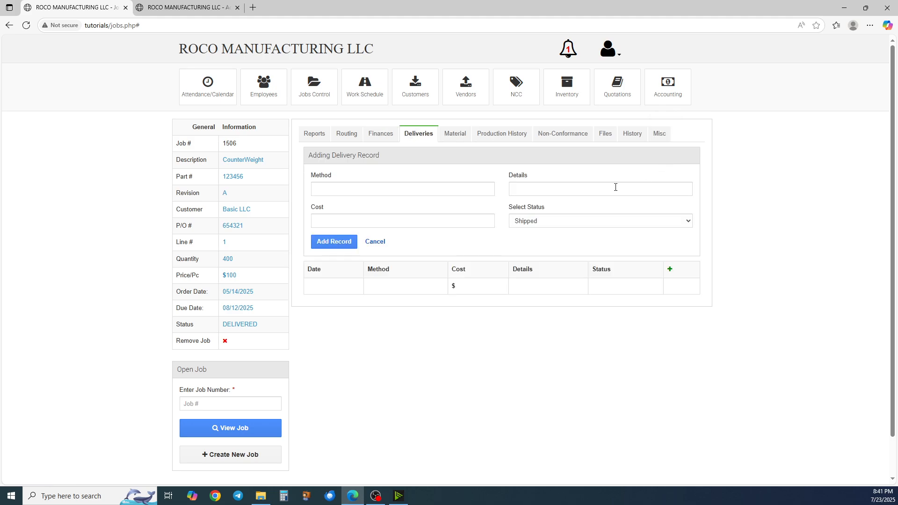
{"action": "left_click", "coordinate": [409, 189]}
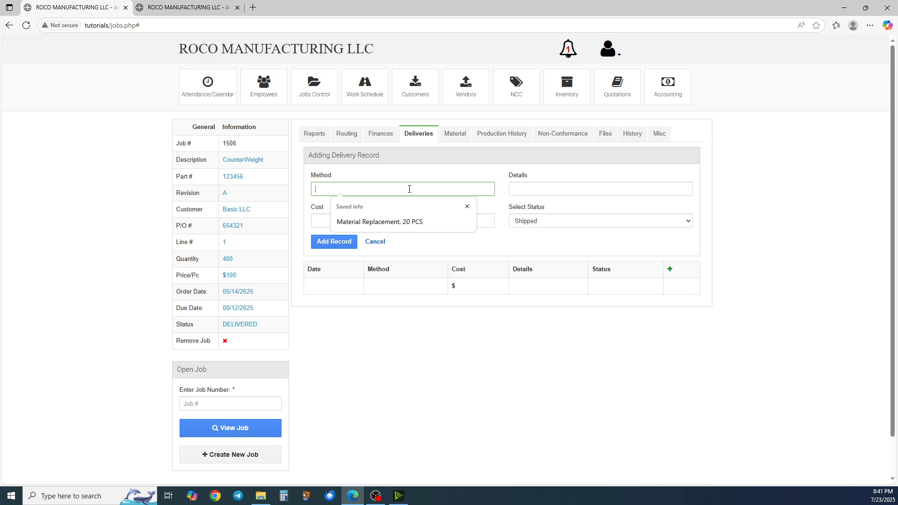
{"action": "left_click", "coordinate": [401, 222]}
{"action": "triple_click", "coordinate": [468, 192]}
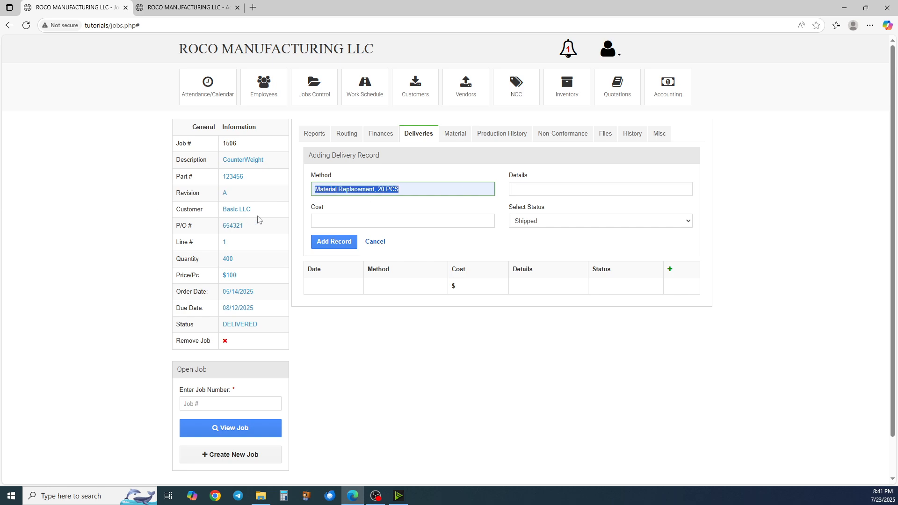
{"action": "type", "text": "up"}
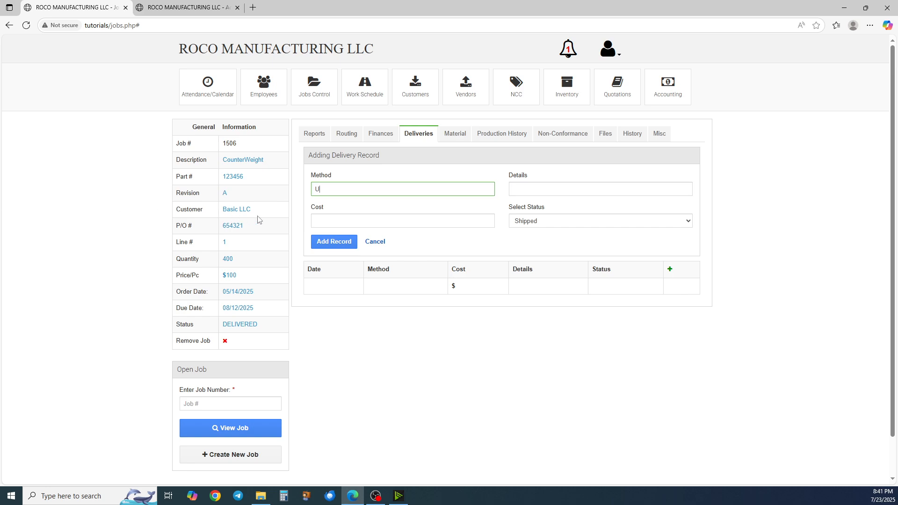
{"action": "key", "text": "Tab"}
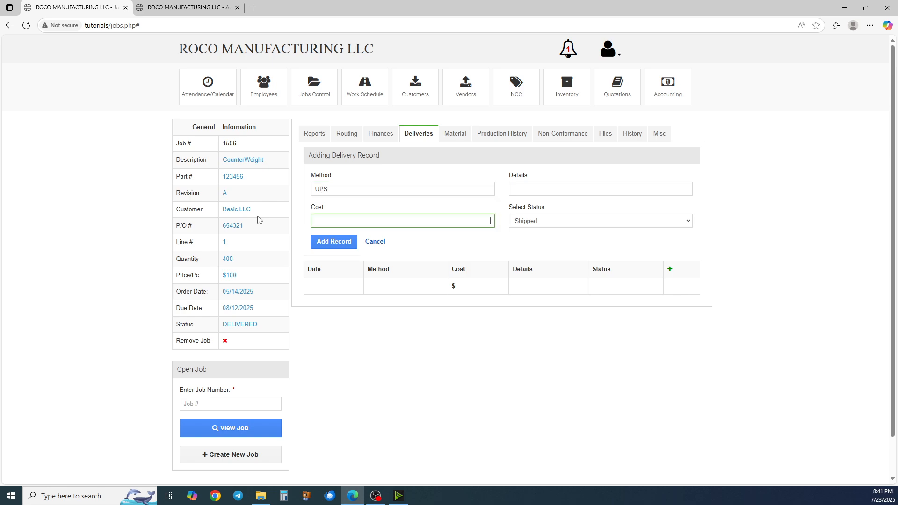
Enter details 20 PARTS and cost 200, keep status Shipped, and add the delivery record
{"action": "left_click", "coordinate": [552, 191]}
{"action": "type", "text": "20 PARTS"}
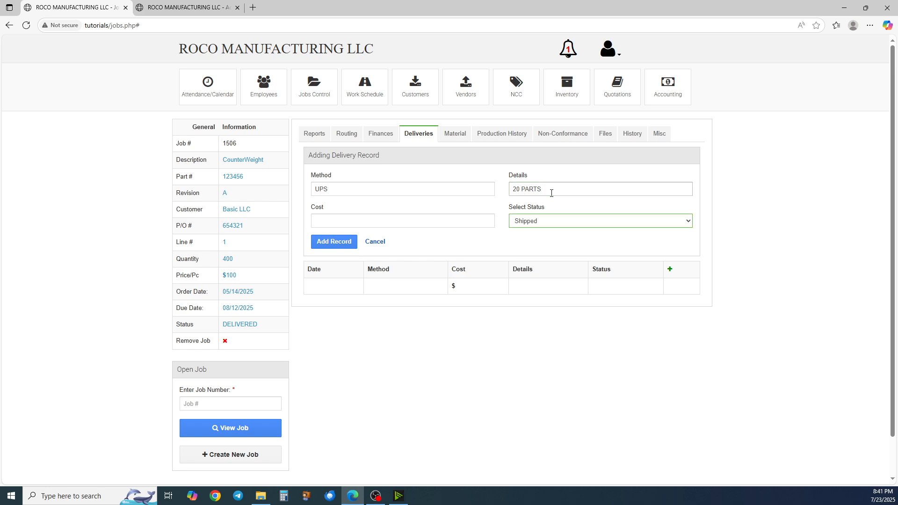
{"action": "left_click", "coordinate": [423, 224]}
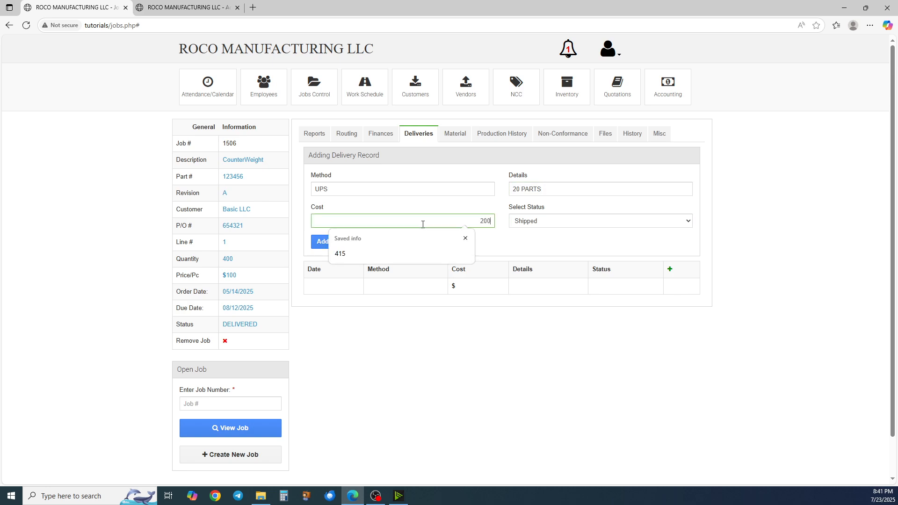
{"action": "left_click", "coordinate": [546, 222]}
{"action": "left_click", "coordinate": [532, 227]}
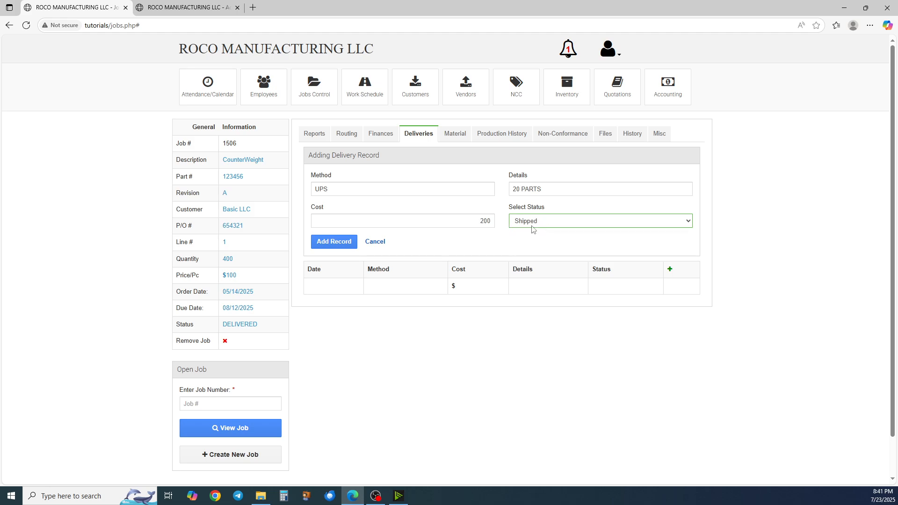
{"action": "left_click", "coordinate": [344, 244]}
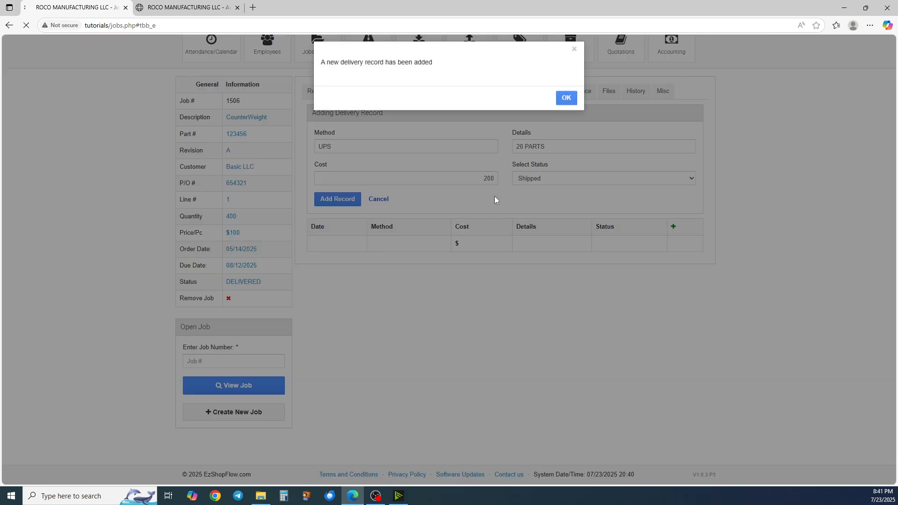
{"action": "key", "text": "Return"}
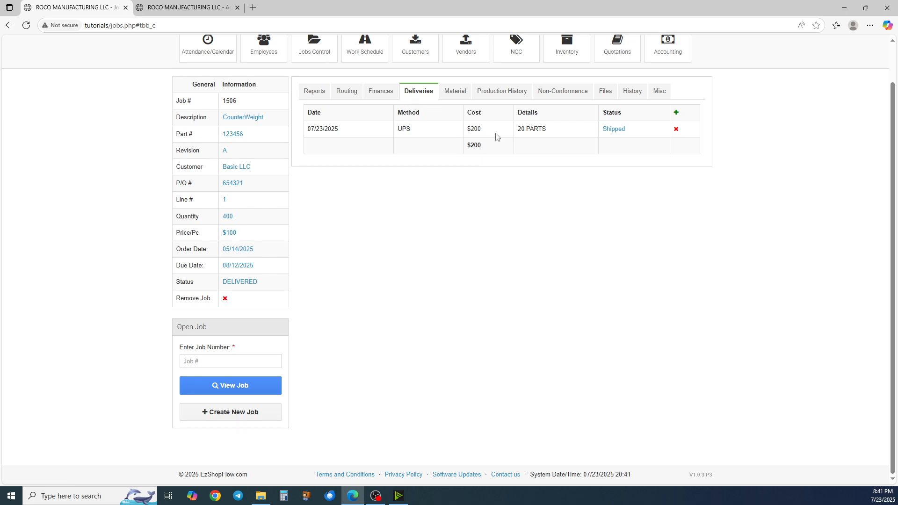
Change the new delivery record's status to Delivered
{"action": "scroll", "coordinate": [495, 137], "scroll_direction": "up", "scroll_amount": 1}
{"action": "left_click", "coordinate": [603, 172]}
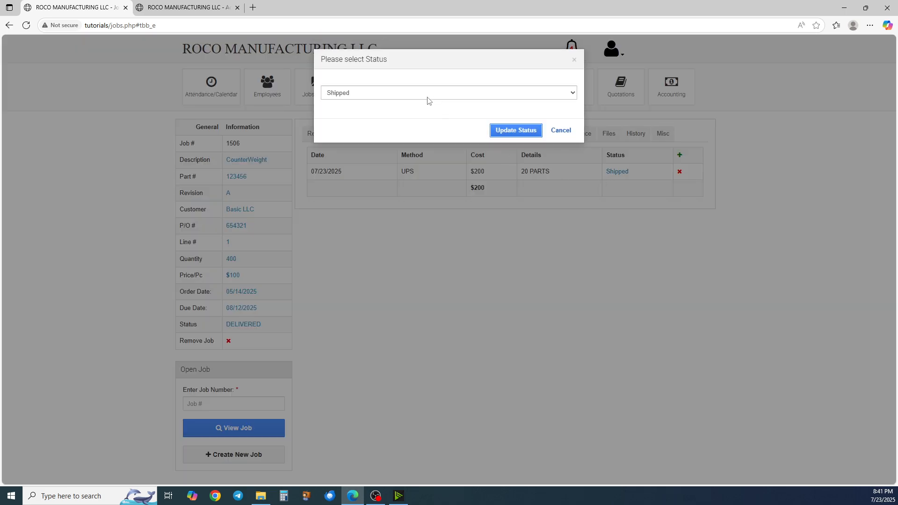
{"action": "left_click", "coordinate": [427, 95]}
{"action": "left_click", "coordinate": [426, 119]}
{"action": "left_click", "coordinate": [513, 130]}
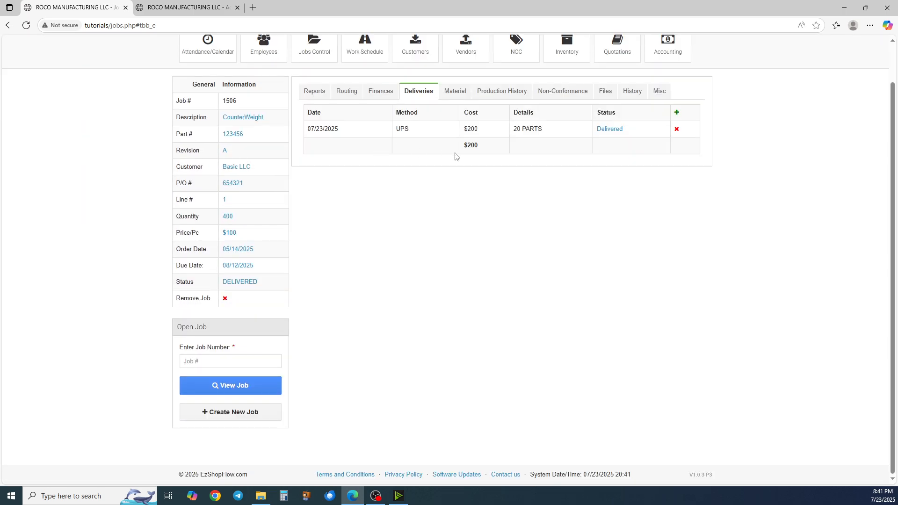
View the job's material entries in the Material tab
{"action": "left_click", "coordinate": [457, 140]}
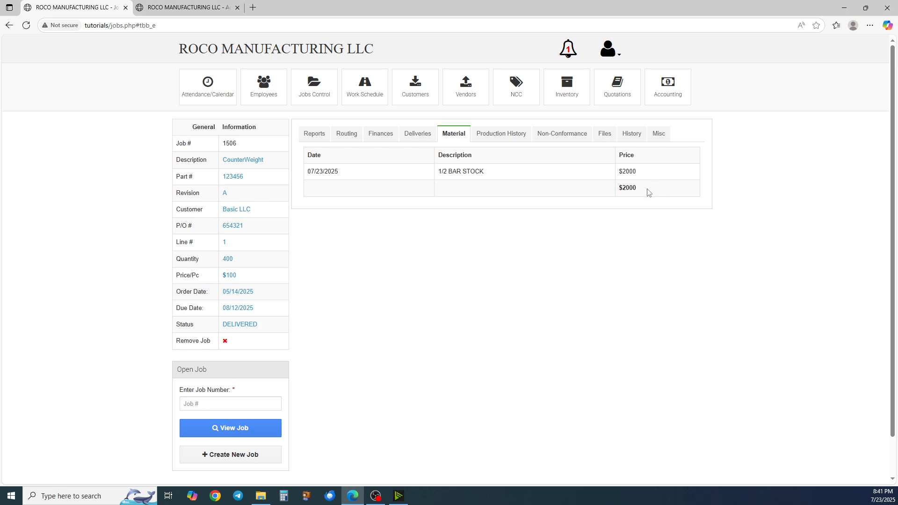
{"action": "left_click_drag", "start_coordinate": [648, 192], "coordinate": [436, 174]}
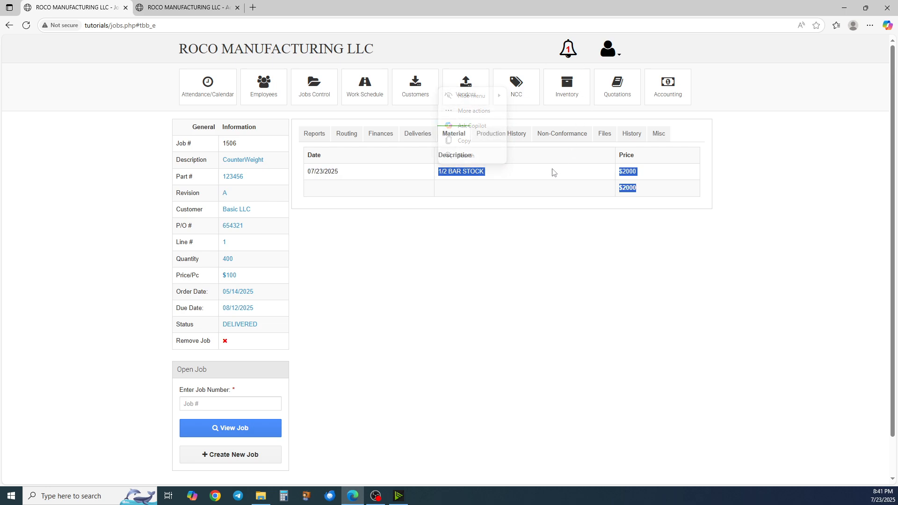
{"action": "left_click", "coordinate": [522, 176]}
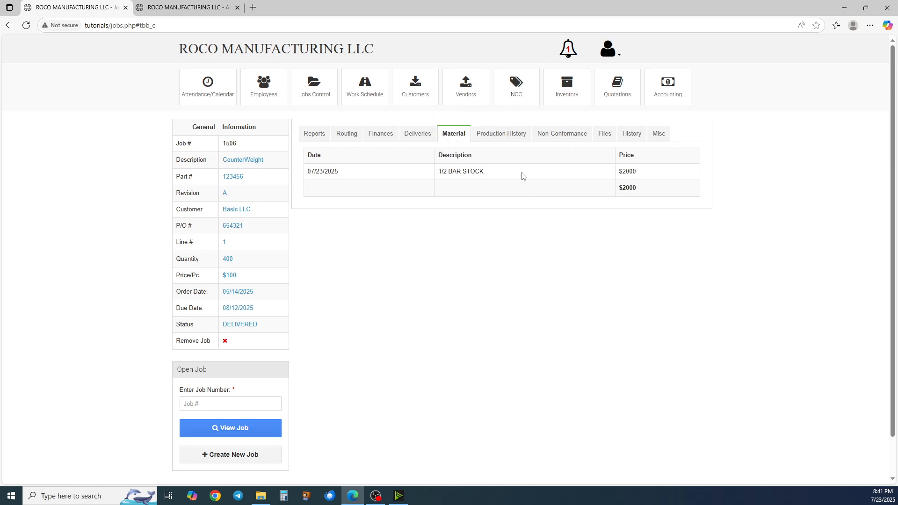
Browse the Non-Conformance and Files tabs, expanding the Purchase Order files section
{"action": "left_click", "coordinate": [556, 136]}
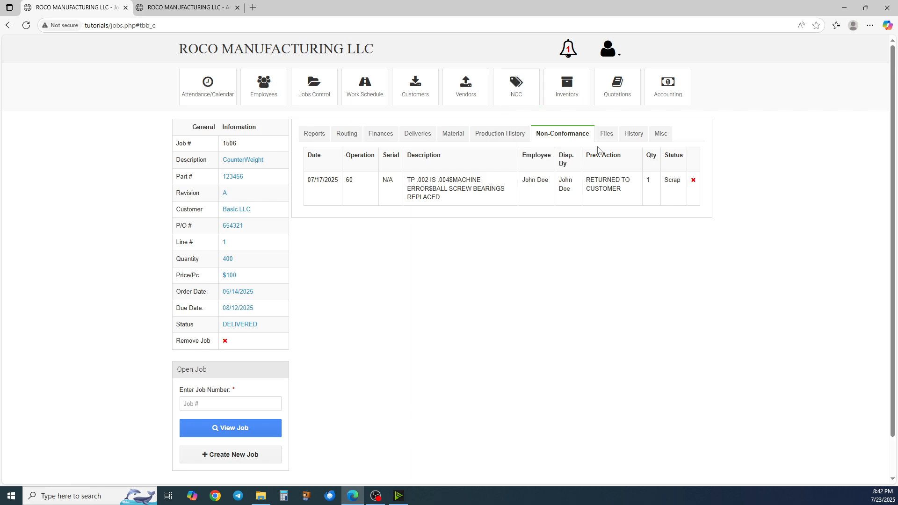
{"action": "left_click", "coordinate": [606, 136]}
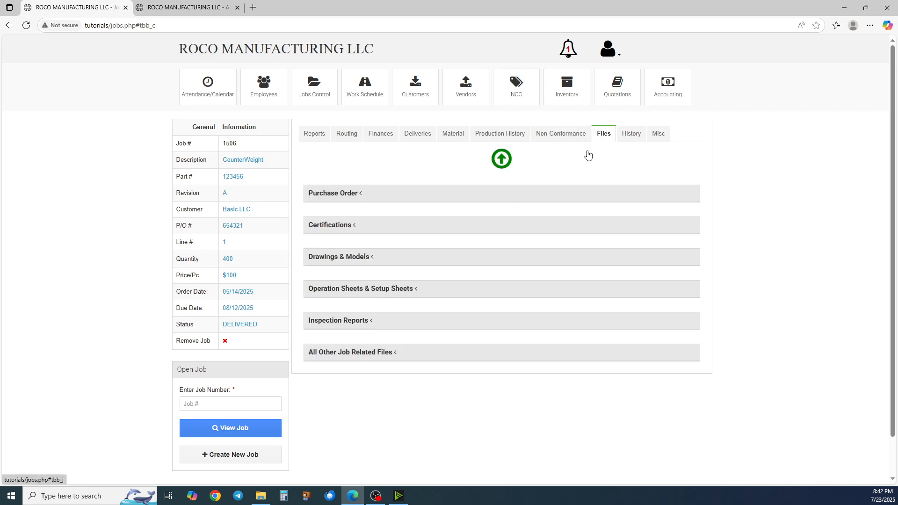
{"action": "left_click", "coordinate": [346, 199]}
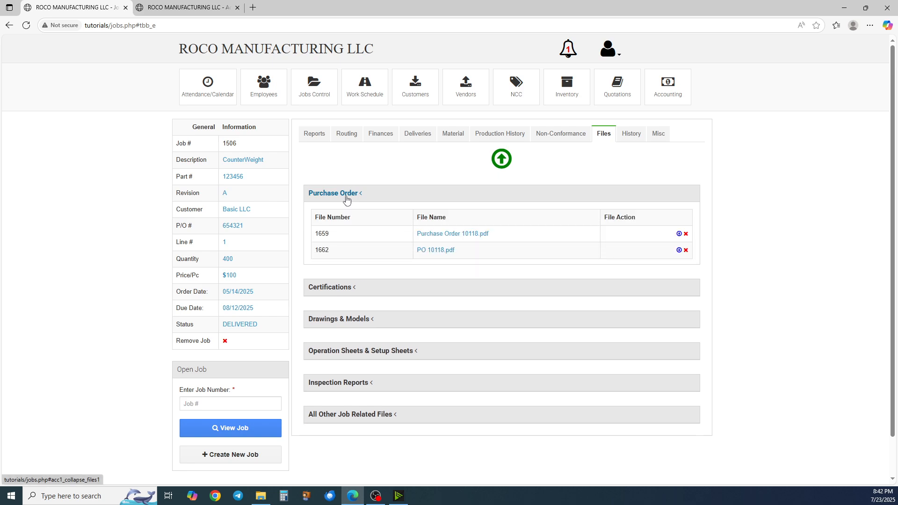
{"action": "left_click", "coordinate": [346, 197]}
{"action": "left_click", "coordinate": [336, 226]}
{"action": "left_click", "coordinate": [339, 226]}
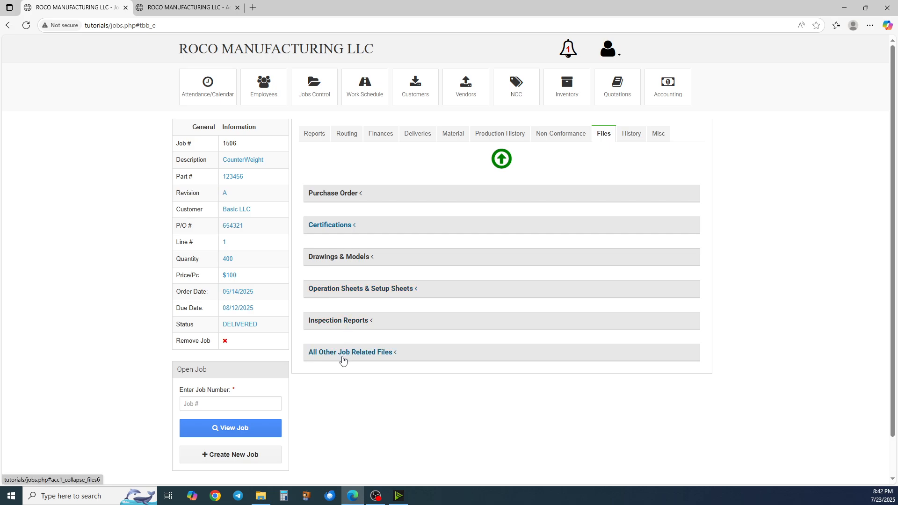
{"action": "left_click", "coordinate": [502, 160]}
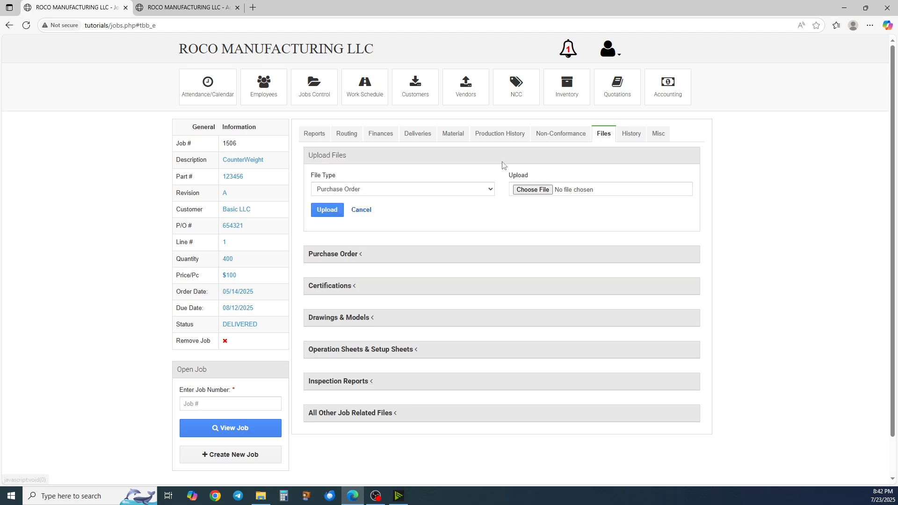
{"action": "left_click", "coordinate": [395, 192]}
{"action": "left_click", "coordinate": [392, 193]}
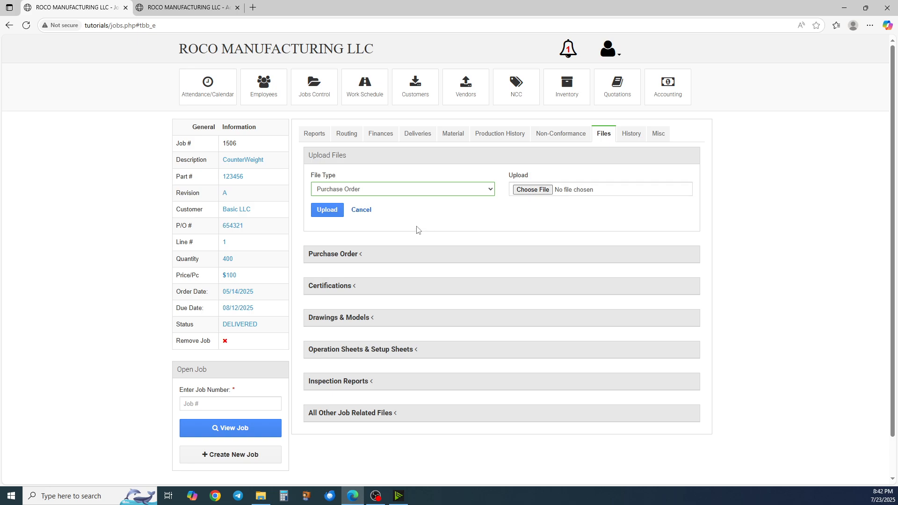
{"action": "left_click", "coordinate": [363, 210]}
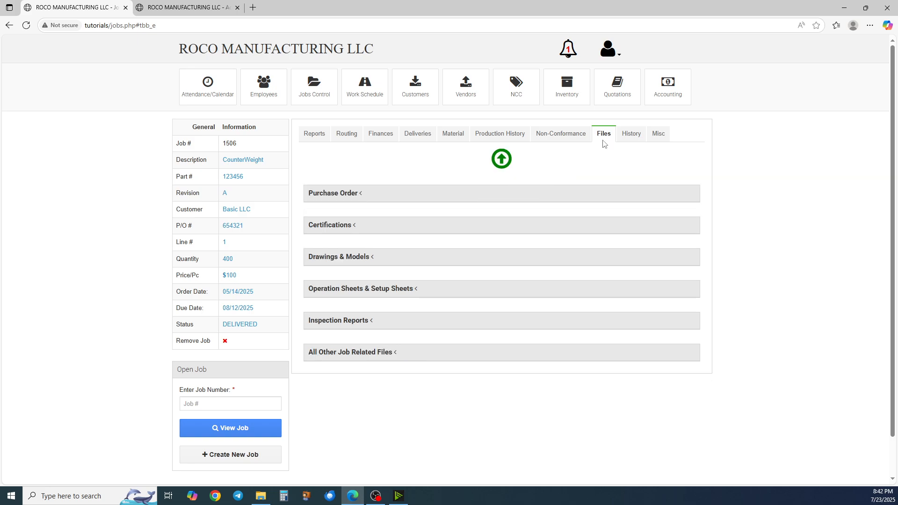
View the History tab's list of historic jobs with the same part number
{"action": "left_click", "coordinate": [625, 138]}
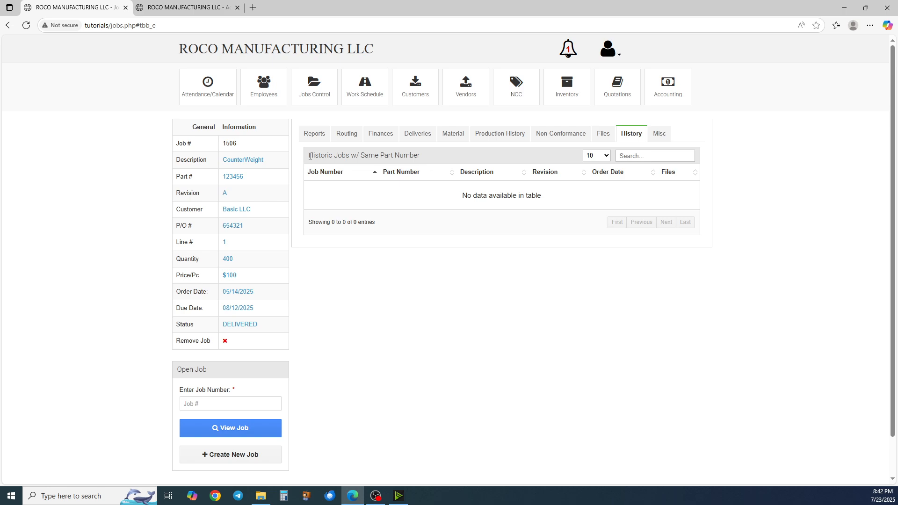
{"action": "left_click_drag", "start_coordinate": [307, 160], "coordinate": [432, 158]}
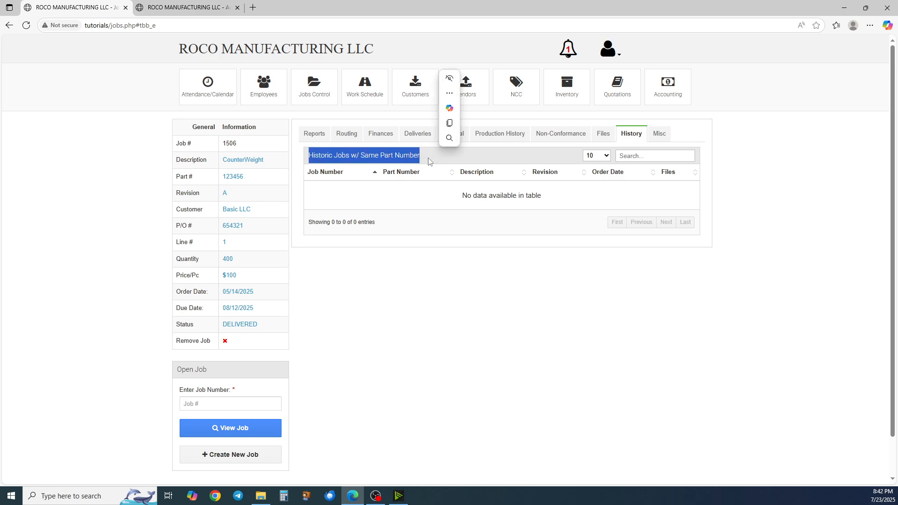
{"action": "left_click", "coordinate": [413, 192]}
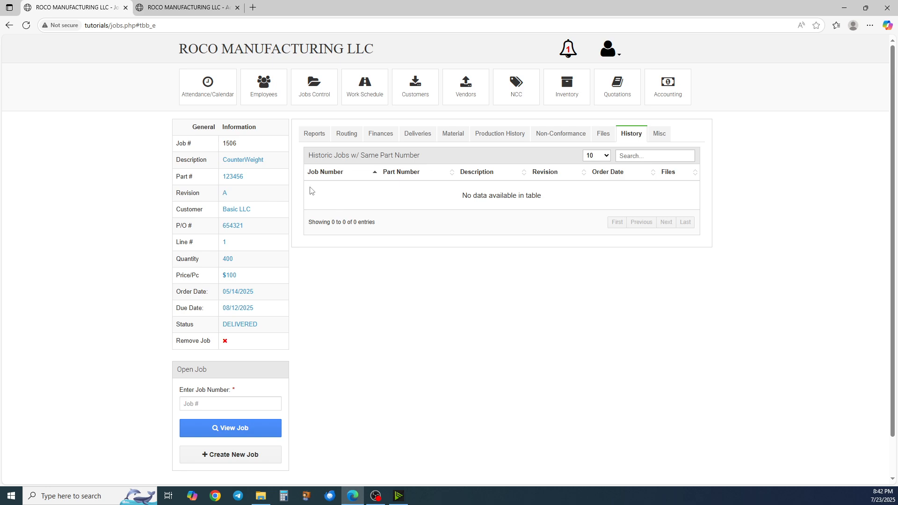
{"action": "left_click_drag", "start_coordinate": [439, 189], "coordinate": [551, 203]}
{"action": "left_click", "coordinate": [550, 203]}
Open the Misc tab and inspect the notes, packing review and progress custom fields
{"action": "left_click", "coordinate": [667, 134]}
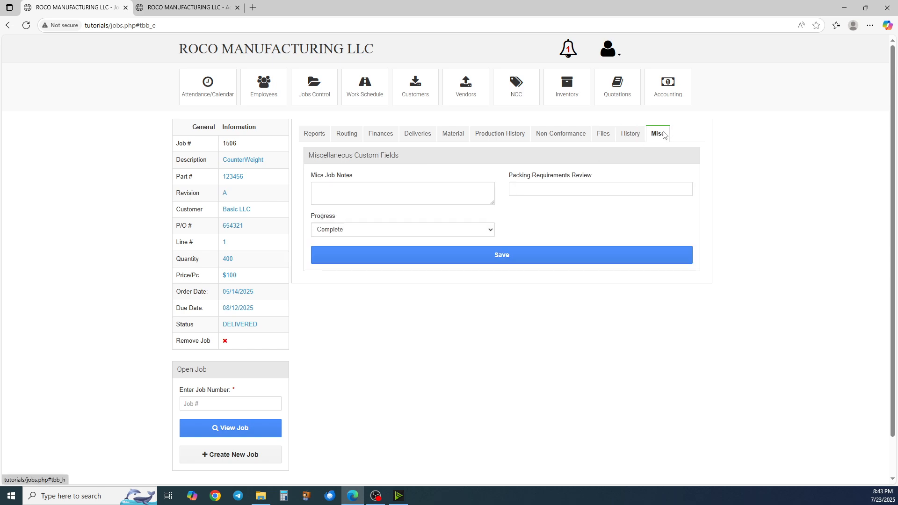
{"action": "left_click", "coordinate": [374, 190]}
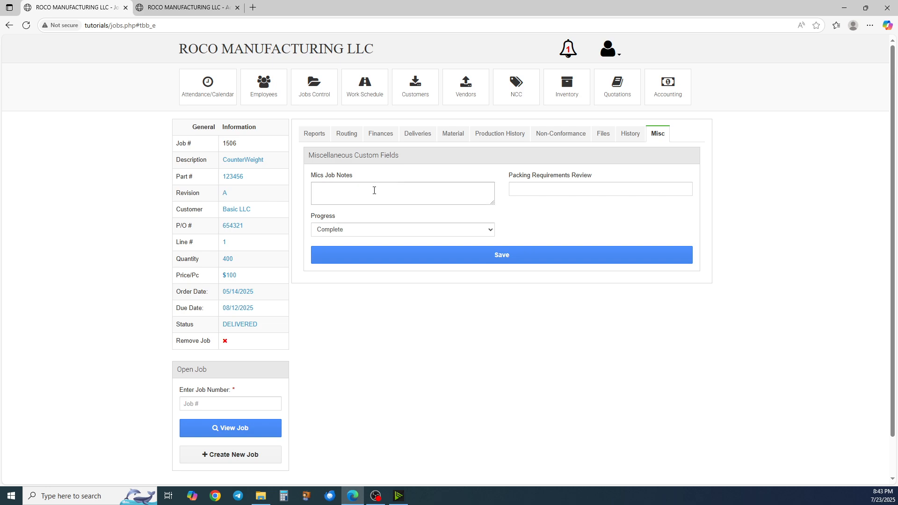
{"action": "left_click", "coordinate": [370, 191]}
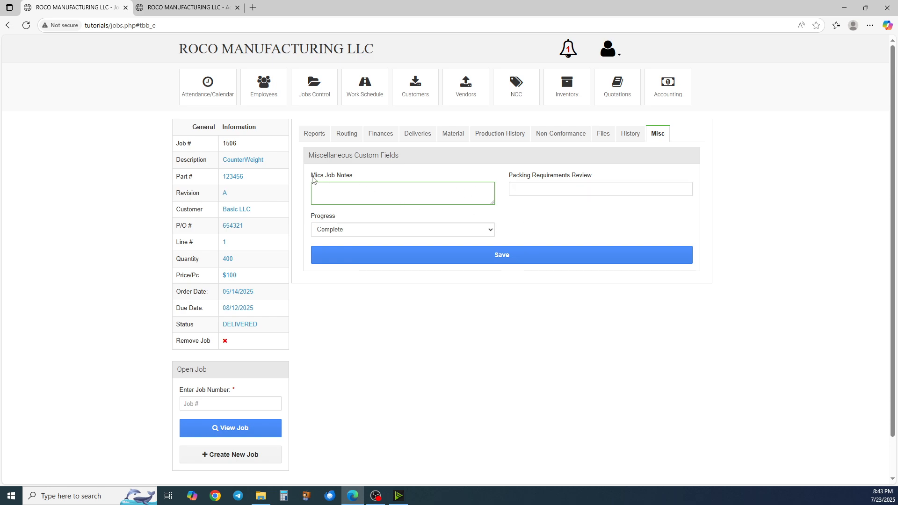
{"action": "left_click", "coordinate": [540, 192]}
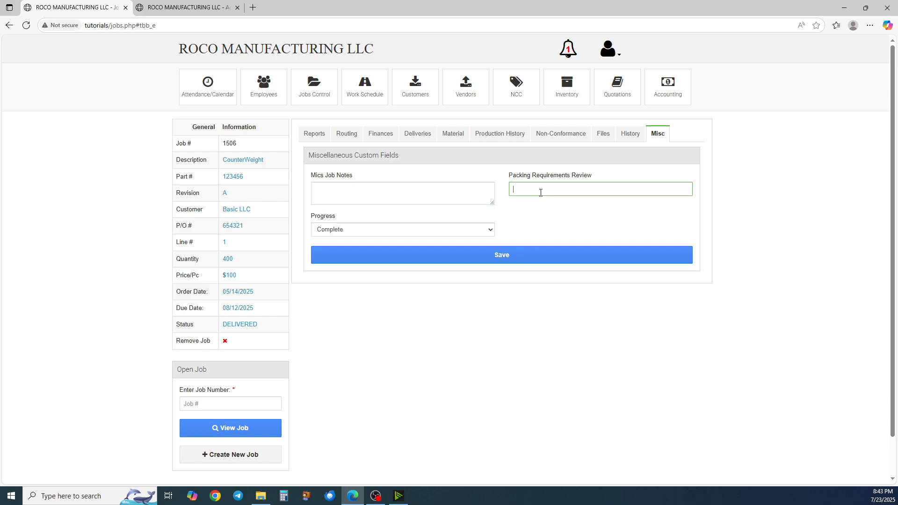
{"action": "left_click", "coordinate": [408, 231]}
{"action": "left_click", "coordinate": [401, 230]}
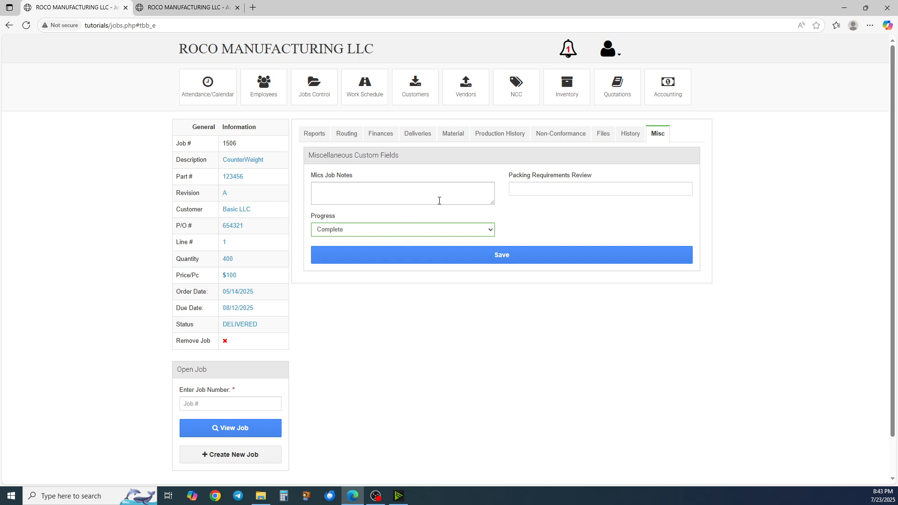
Open the account settings' Jobs tab to view the custom job field definitions
{"action": "left_click", "coordinate": [608, 50]}
{"action": "left_click", "coordinate": [578, 188]}
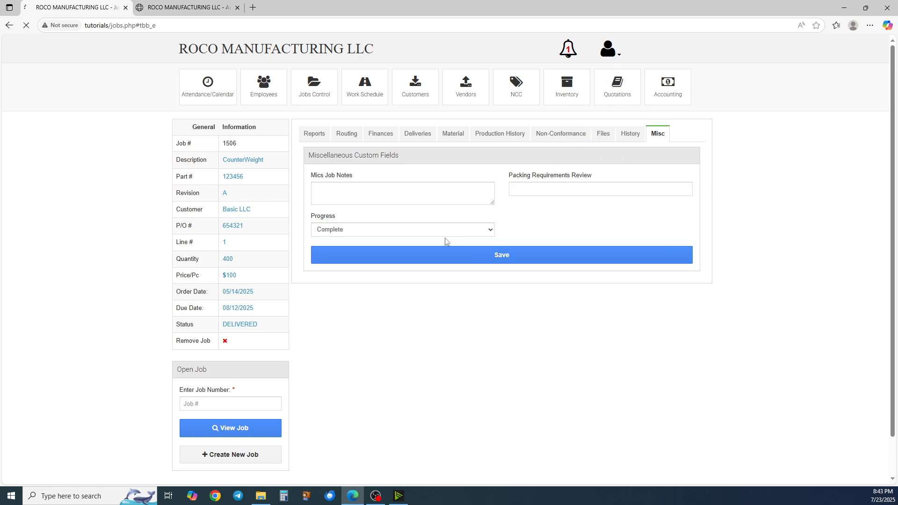
{"action": "left_click", "coordinate": [271, 151]}
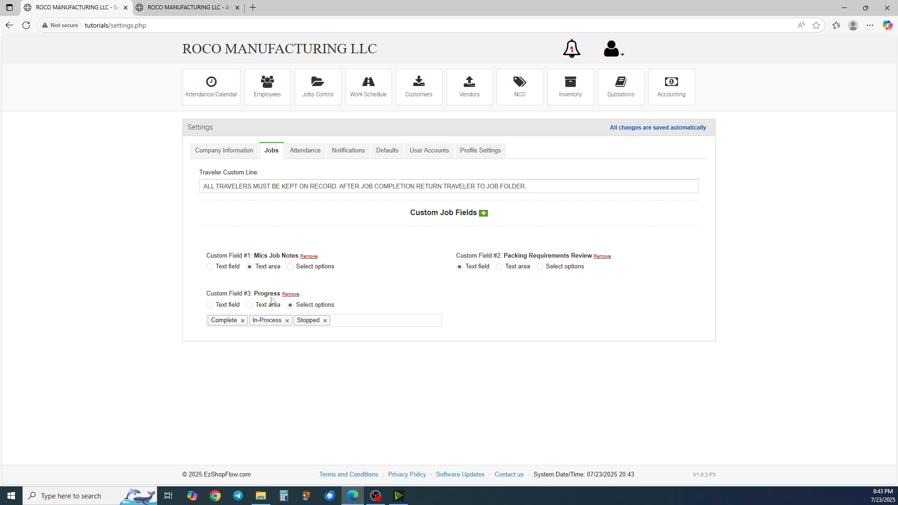
{"action": "left_click", "coordinate": [484, 213]}
{"action": "left_click", "coordinate": [372, 101]}
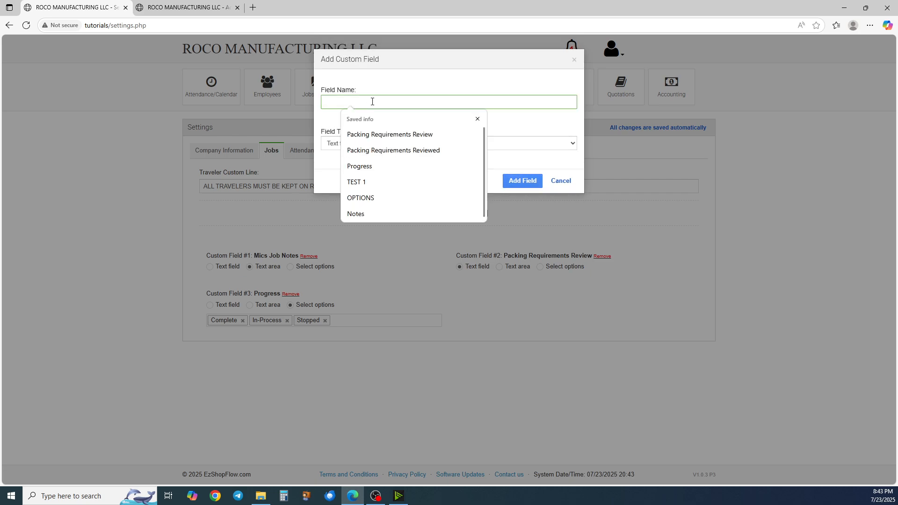
{"action": "left_click", "coordinate": [372, 198]}
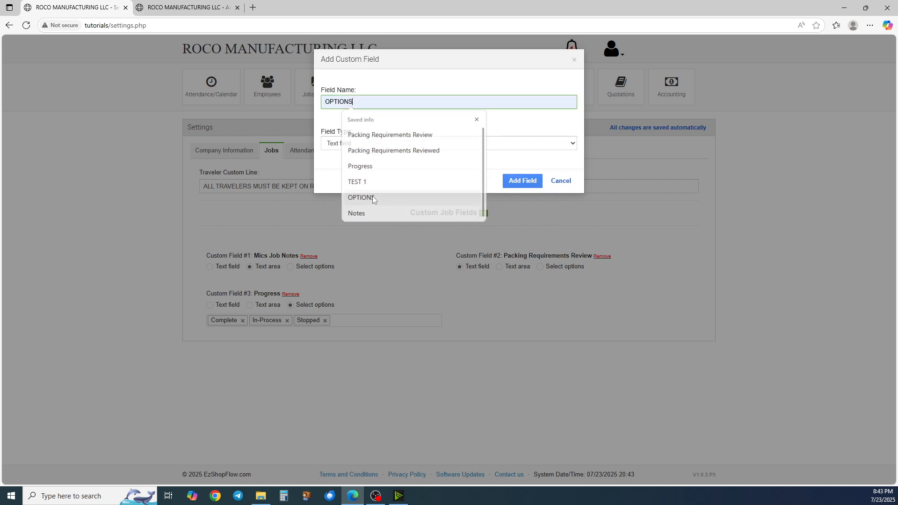
{"action": "left_click", "coordinate": [368, 145]}
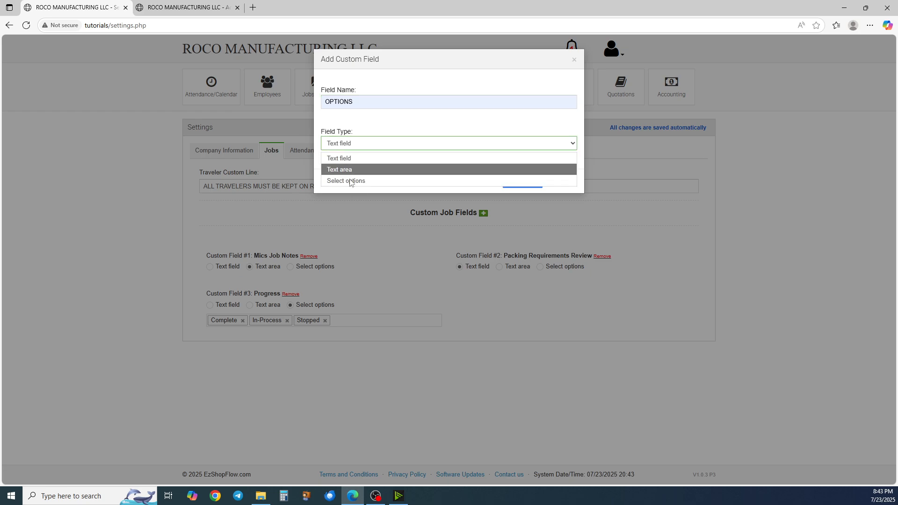
{"action": "left_click", "coordinate": [365, 155]}
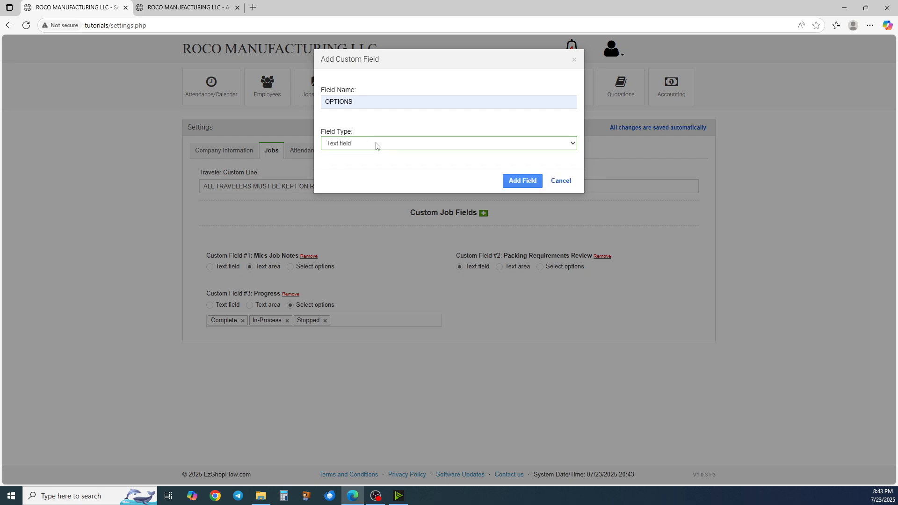
{"action": "left_click", "coordinate": [556, 181]}
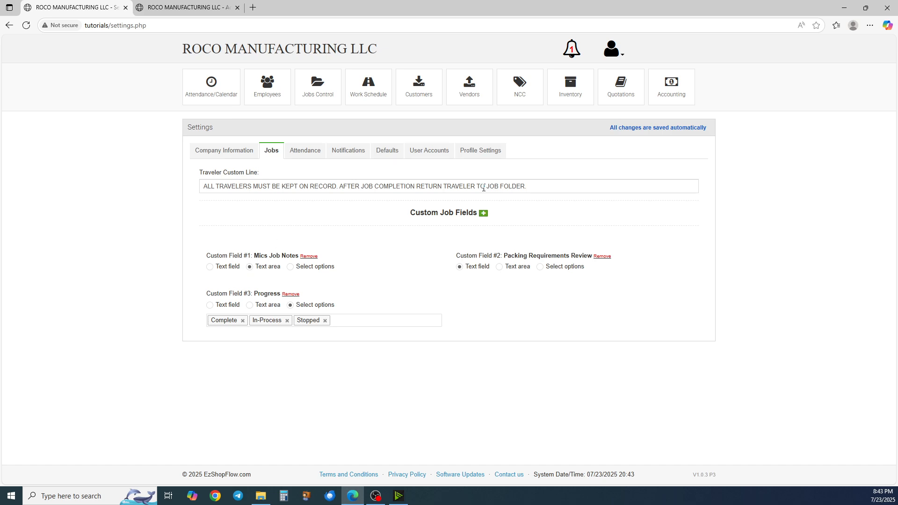
Add an Option choice to the Progress custom field's select options
{"action": "left_click", "coordinate": [603, 183]}
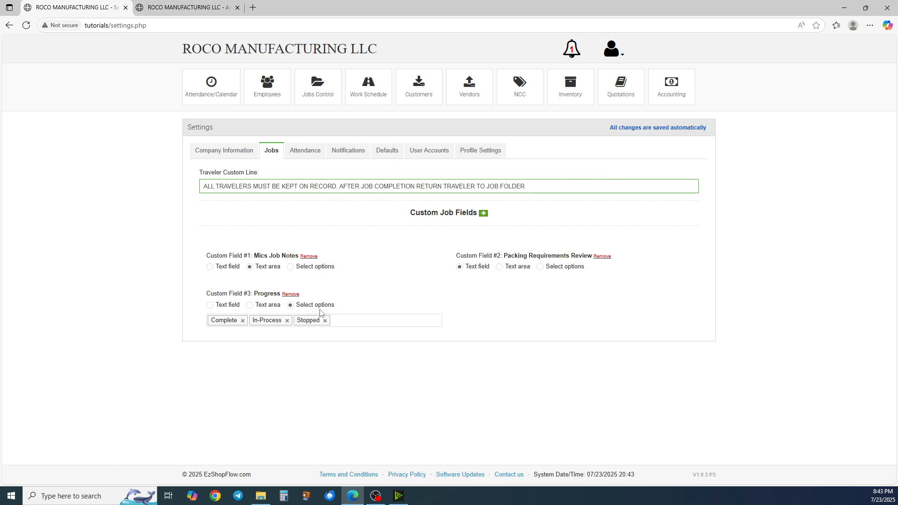
{"action": "left_click", "coordinate": [344, 322]}
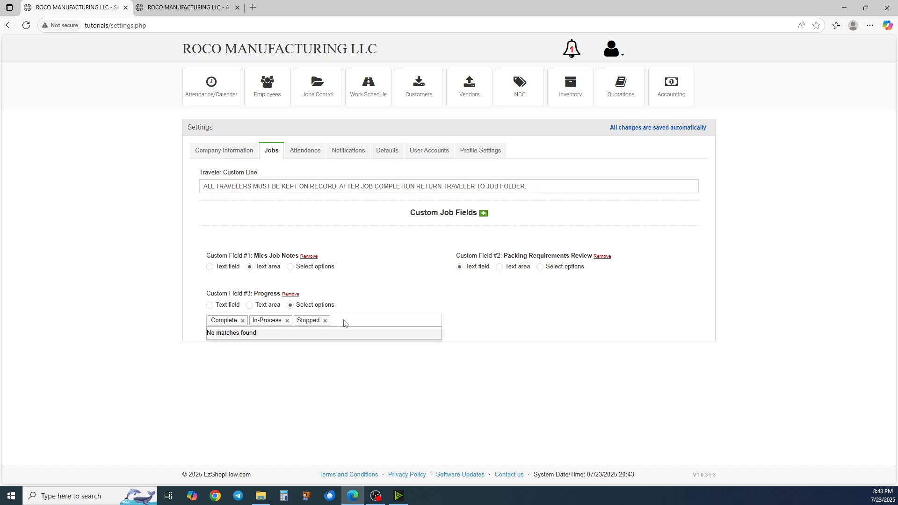
{"action": "type", "text": "o"}
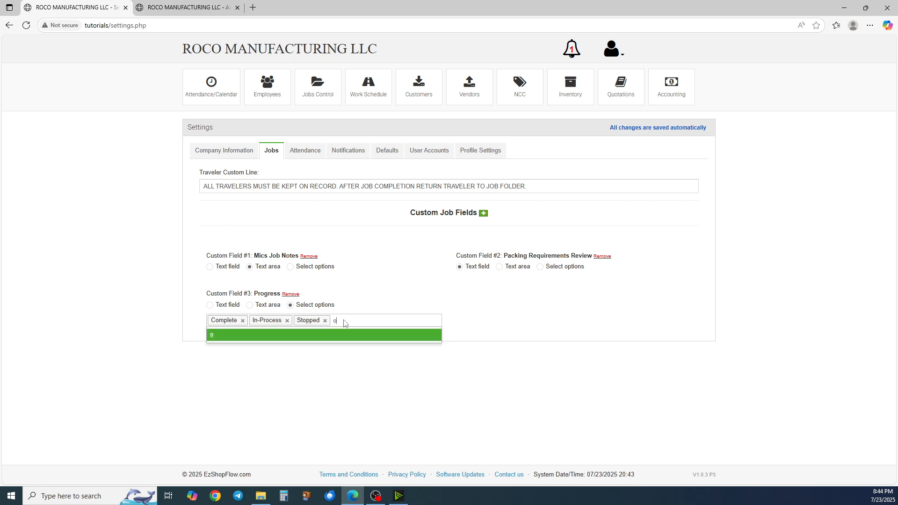
{"action": "key", "text": "BackSpace"}
{"action": "type", "text": "Option"}
{"action": "key", "text": "Return"}
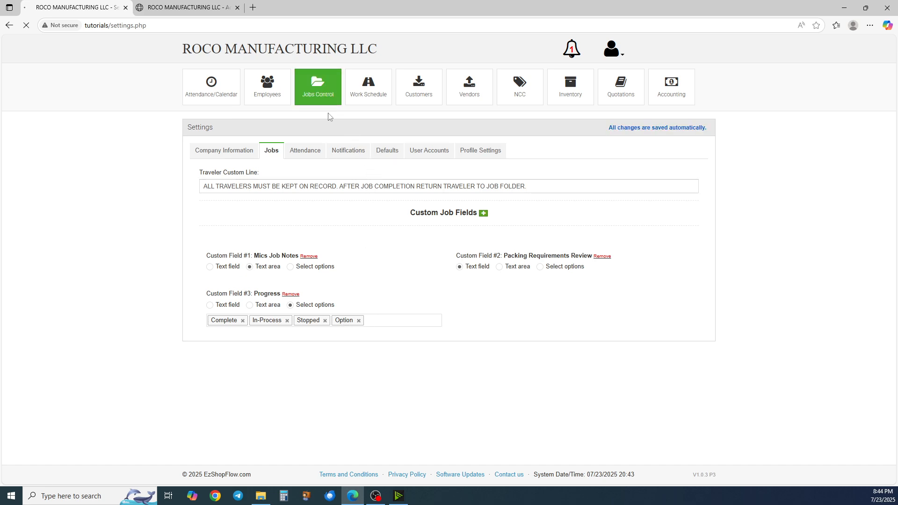
Return to job control, open job 1506 and reload the job page
{"action": "left_click", "coordinate": [332, 99]}
{"action": "left_click", "coordinate": [239, 163]}
{"action": "type", "text": "1506"}
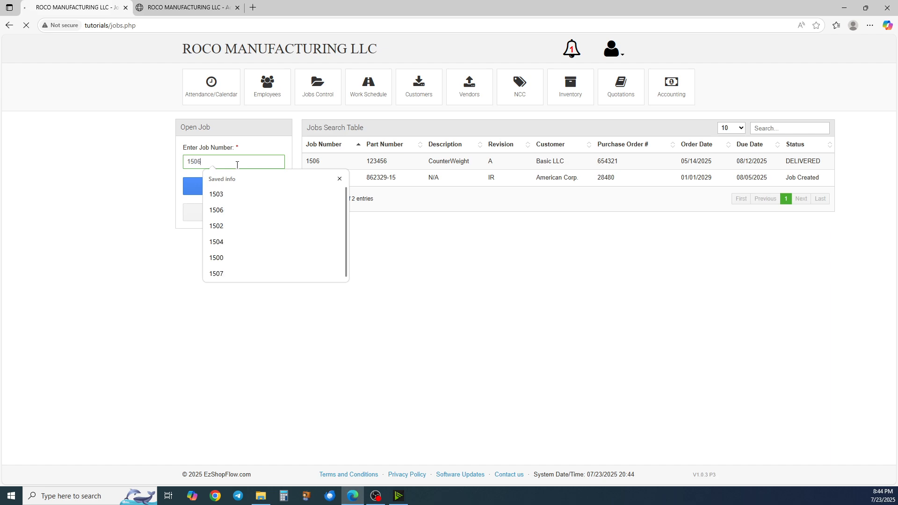
{"action": "key", "text": "Return"}
{"action": "left_click", "coordinate": [657, 134]}
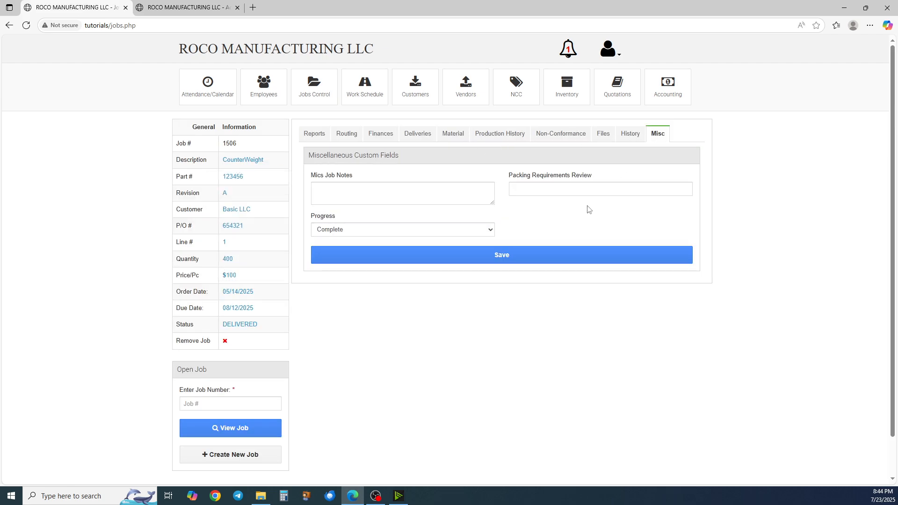
{"action": "key", "text": "F5"}
{"action": "key", "text": "Return"}
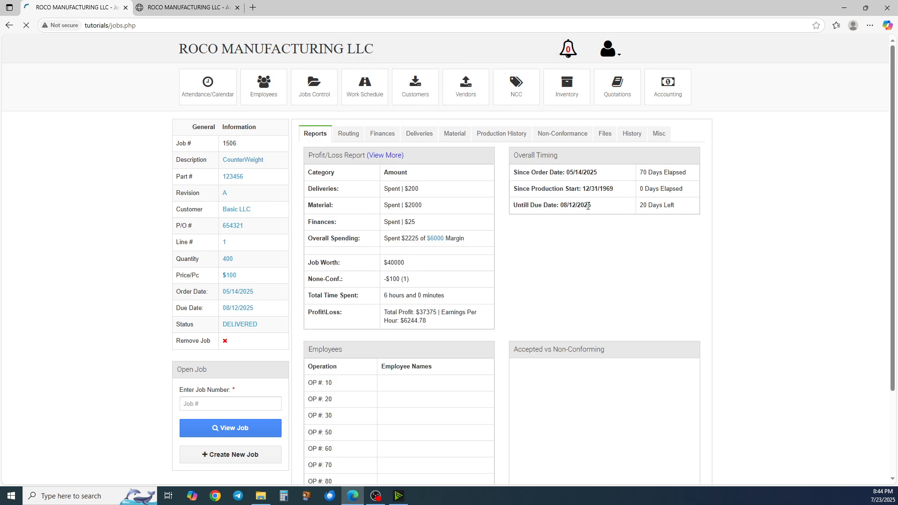
On job 1506's Misc tab, choose Option in the Progress field
{"action": "left_click", "coordinate": [662, 135]}
{"action": "left_click", "coordinate": [488, 234]}
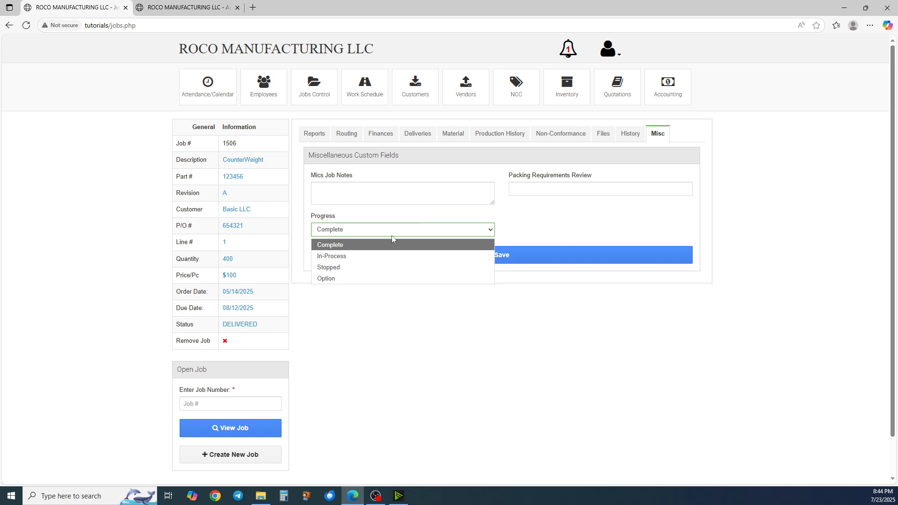
{"action": "left_click", "coordinate": [336, 279]}
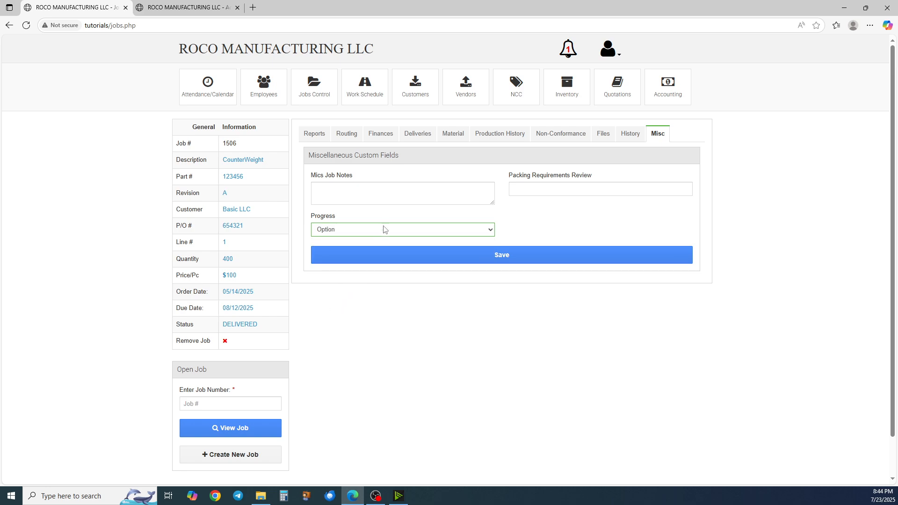
Open the Routing tab and review the job's operation cards
{"action": "left_click", "coordinate": [350, 140]}
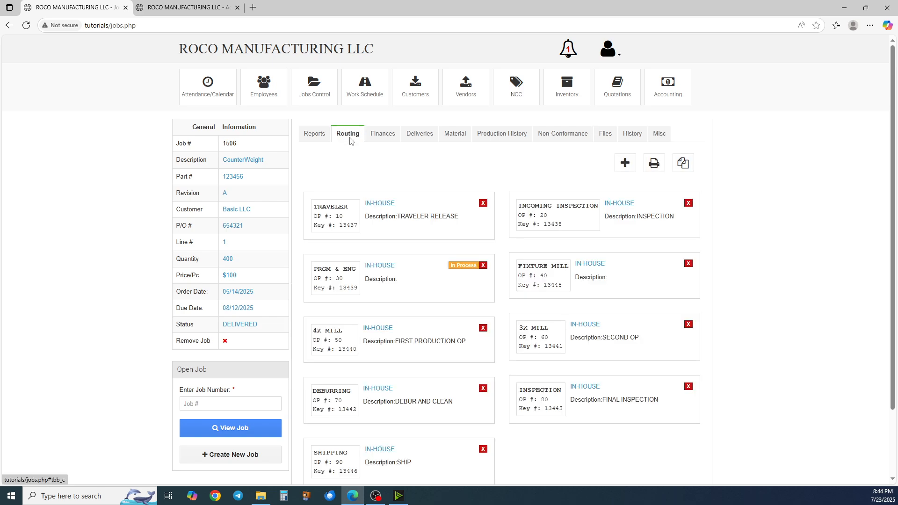
{"action": "scroll", "coordinate": [357, 169], "scroll_direction": "down", "scroll_amount": 2}
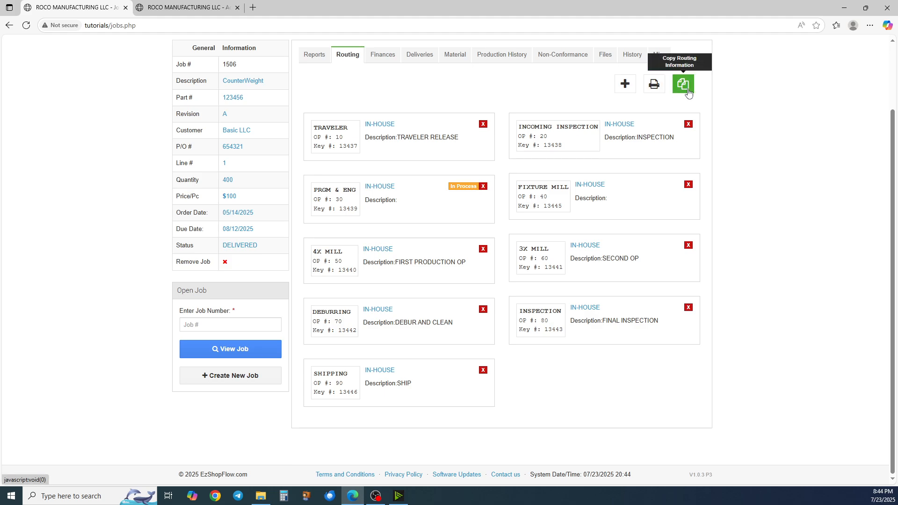
{"action": "scroll", "coordinate": [681, 107], "scroll_direction": "up", "scroll_amount": 1}
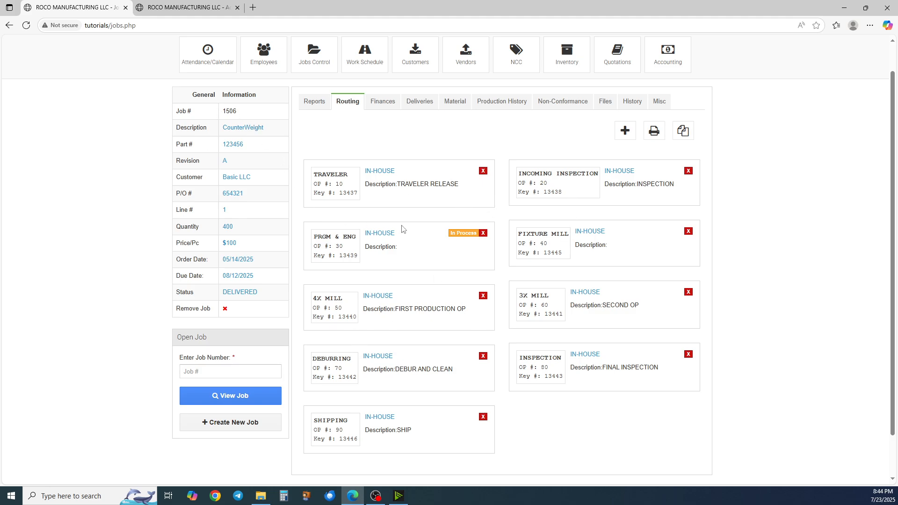
{"action": "left_click", "coordinate": [685, 133]}
{"action": "scroll", "coordinate": [463, 236], "scroll_direction": "down", "scroll_amount": 1}
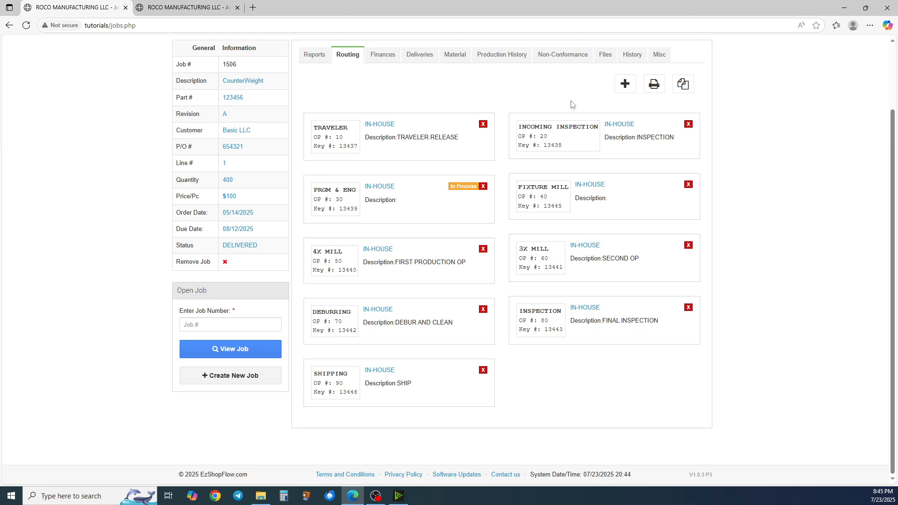
{"action": "scroll", "coordinate": [537, 140], "scroll_direction": "up", "scroll_amount": 2}
{"action": "scroll", "coordinate": [391, 208], "scroll_direction": "down", "scroll_amount": 1}
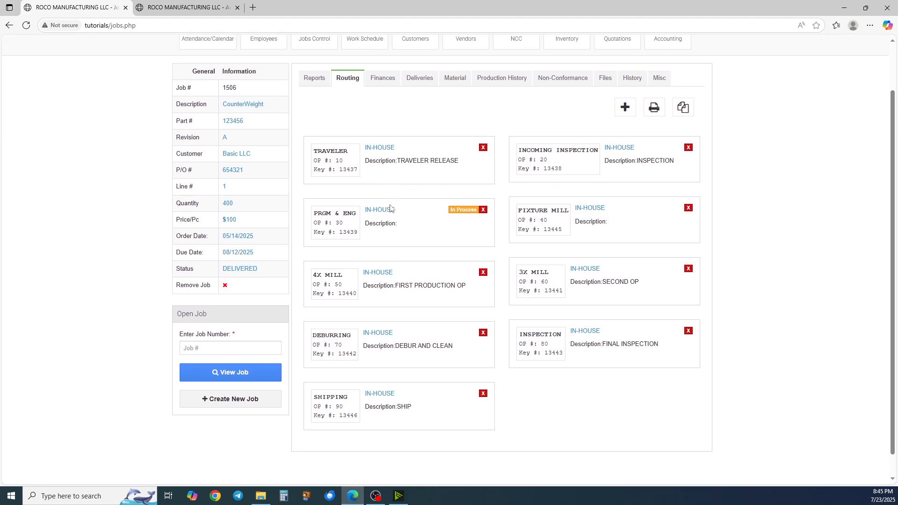
{"action": "scroll", "coordinate": [391, 209], "scroll_direction": "down", "scroll_amount": 1}
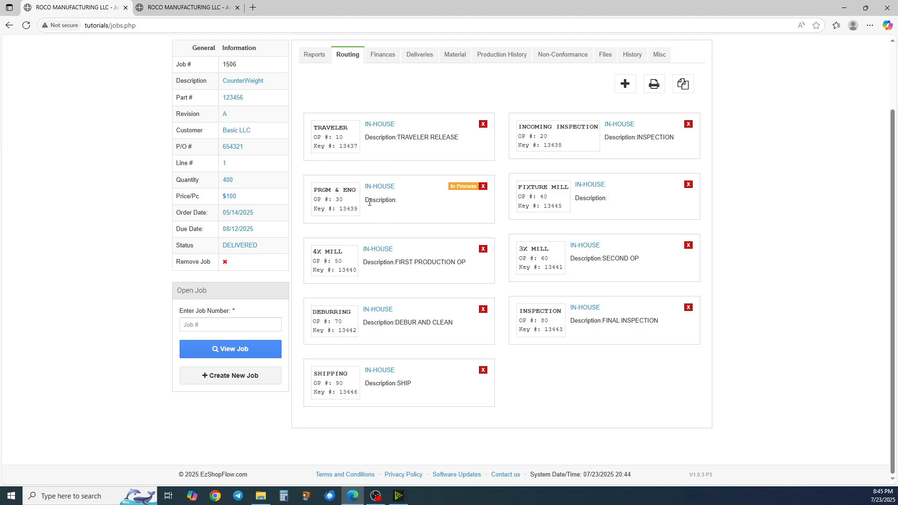
{"action": "scroll", "coordinate": [381, 252], "scroll_direction": "up", "scroll_amount": 2}
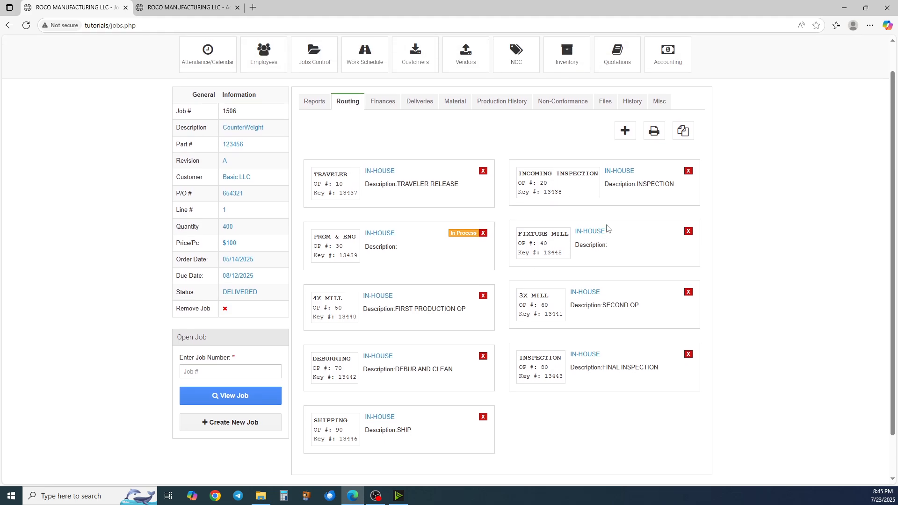
Start a new routing operation titled CUSTOMER INSPECTION with operation number 100
{"action": "left_click", "coordinate": [625, 138]}
{"action": "left_click", "coordinate": [385, 199]}
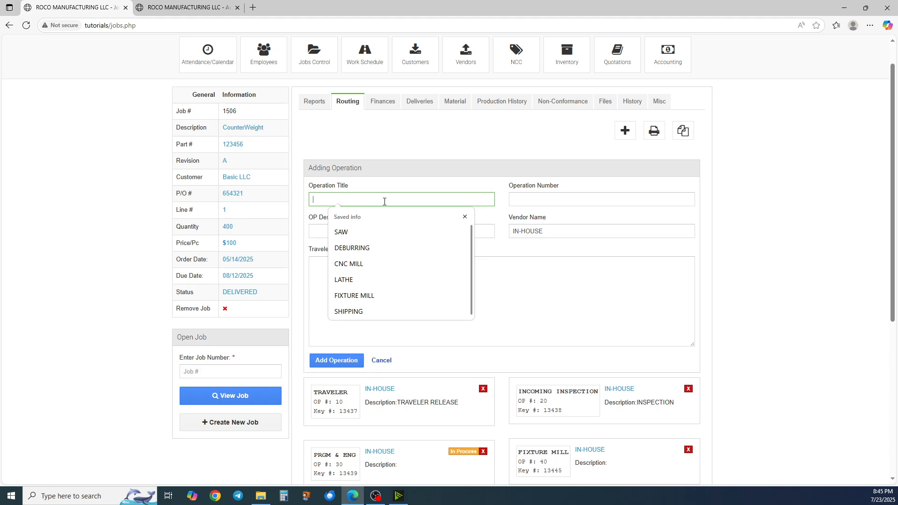
{"action": "scroll", "coordinate": [379, 192], "scroll_direction": "down", "scroll_amount": 1}
{"action": "scroll", "coordinate": [376, 185], "scroll_direction": "down", "scroll_amount": 4}
{"action": "scroll", "coordinate": [375, 183], "scroll_direction": "up", "scroll_amount": 4}
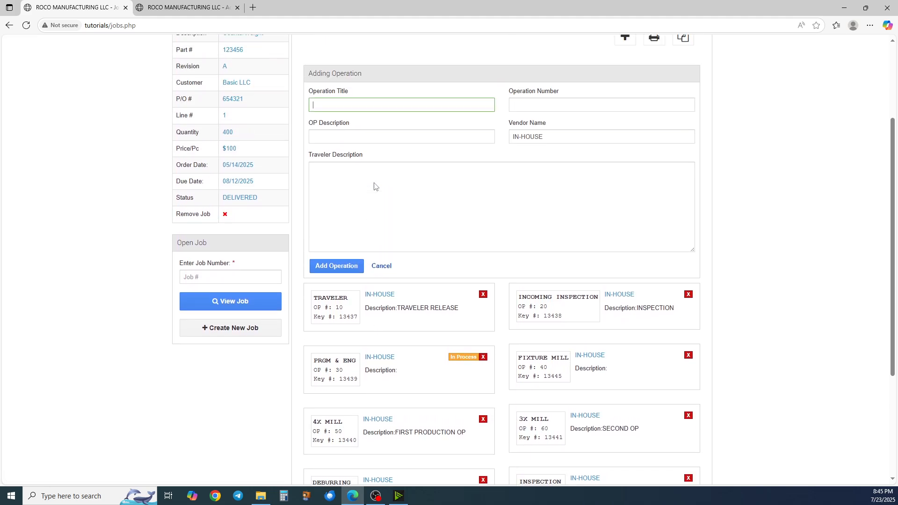
{"action": "scroll", "coordinate": [375, 183], "scroll_direction": "down", "scroll_amount": 4}
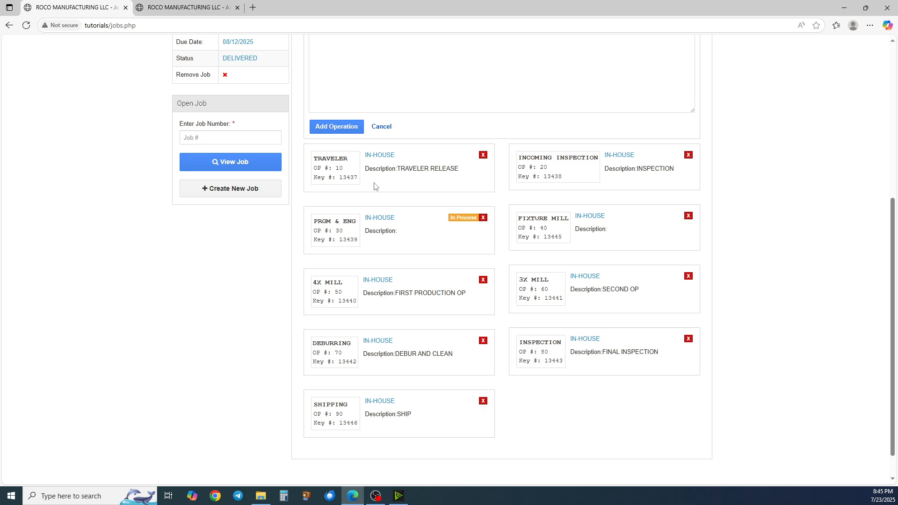
{"action": "scroll", "coordinate": [374, 186], "scroll_direction": "up", "scroll_amount": 4}
{"action": "scroll", "coordinate": [374, 183], "scroll_direction": "down", "scroll_amount": 2}
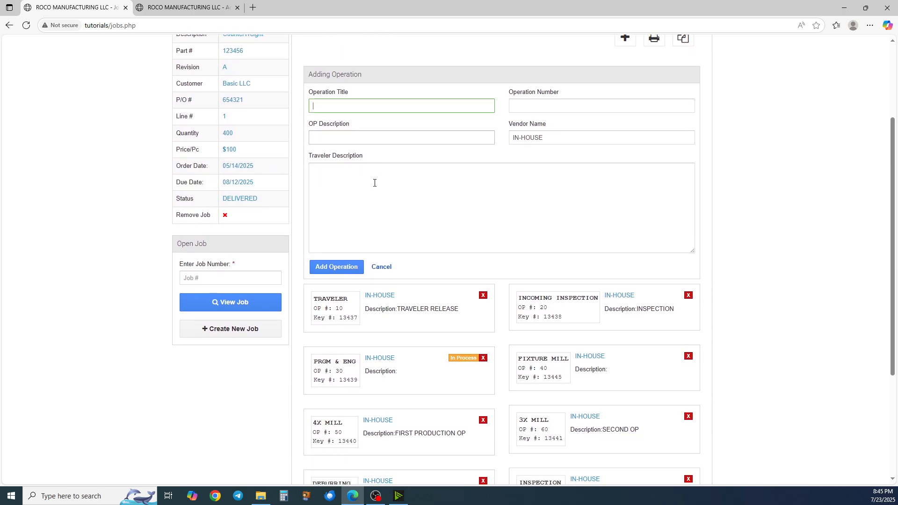
{"action": "scroll", "coordinate": [374, 183], "scroll_direction": "up", "scroll_amount": 1}
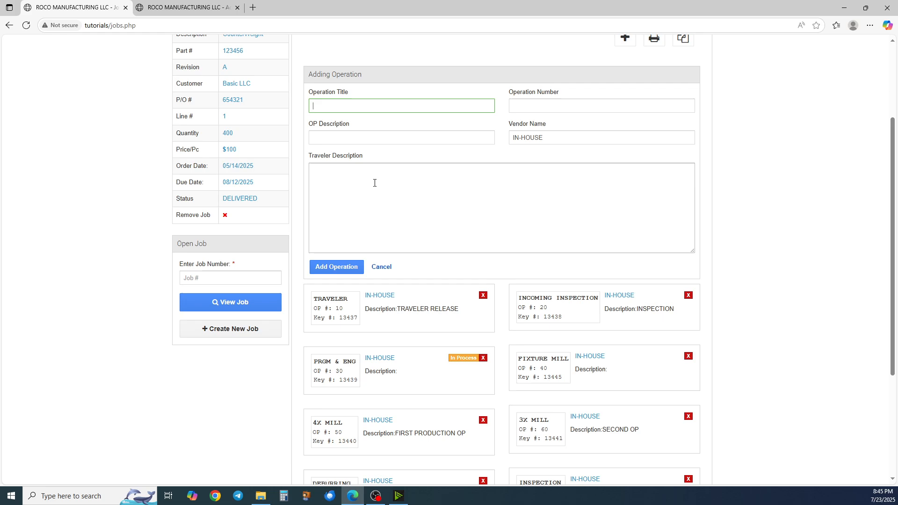
{"action": "type", "text": "CUSTOMER INSPECTION"}
{"action": "scroll", "coordinate": [375, 183], "scroll_direction": "up", "scroll_amount": 1}
{"action": "left_click", "coordinate": [552, 154]}
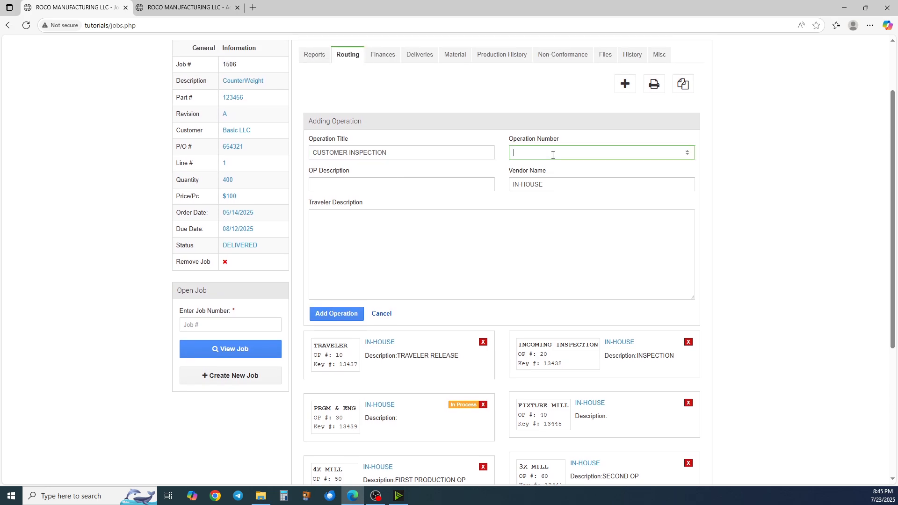
{"action": "type", "text": "100"}
Set the new operation's description to INSPECTION and its vendor name to CUSTOMER
{"action": "left_click", "coordinate": [454, 185]}
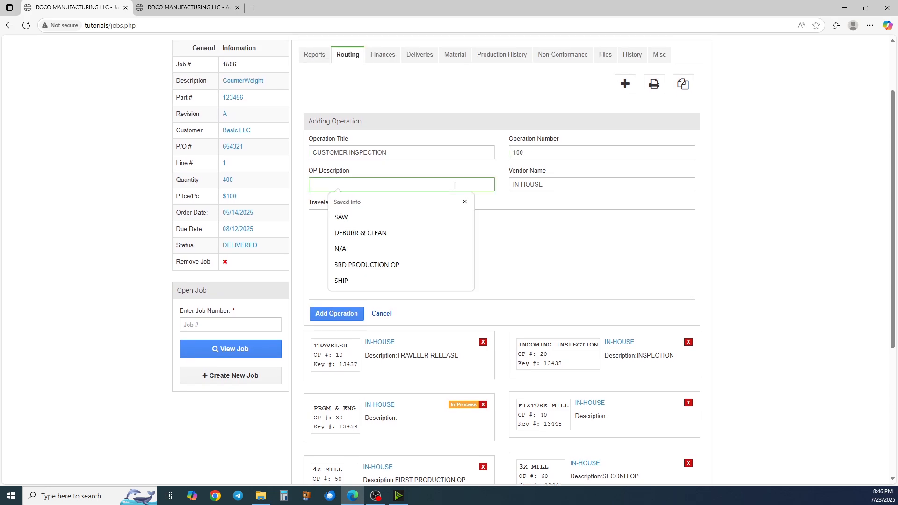
{"action": "type", "text": "INSPECTION"}
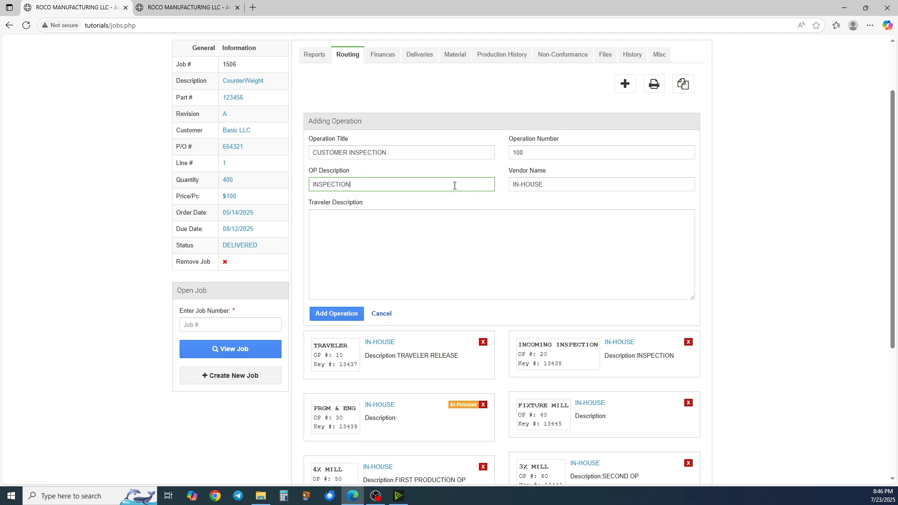
{"action": "left_click", "coordinate": [572, 183]}
{"action": "key", "text": "ctrl+a"}
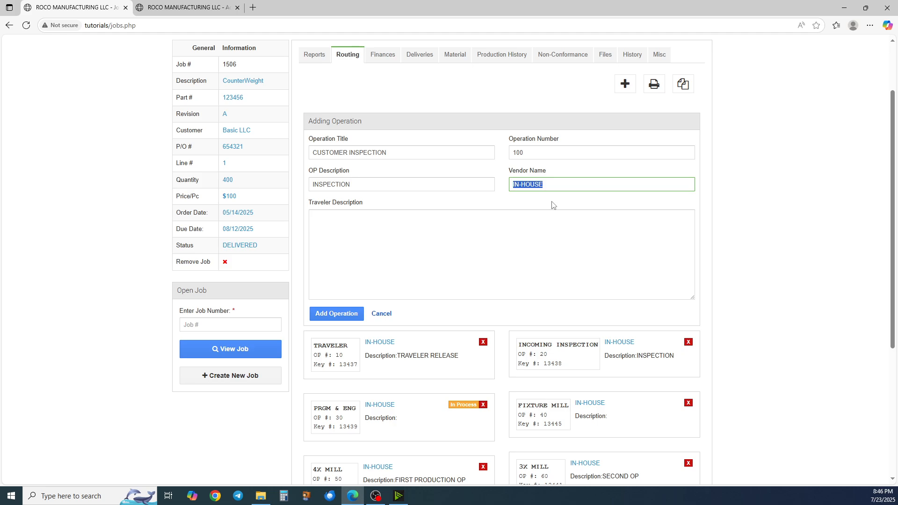
{"action": "type", "text": "CUT"}
{"action": "key", "text": "BackSpace"}
{"action": "type", "text": "STOMER"}
Enter DESCR as the traveler description and add the operation
{"action": "left_click", "coordinate": [536, 234]}
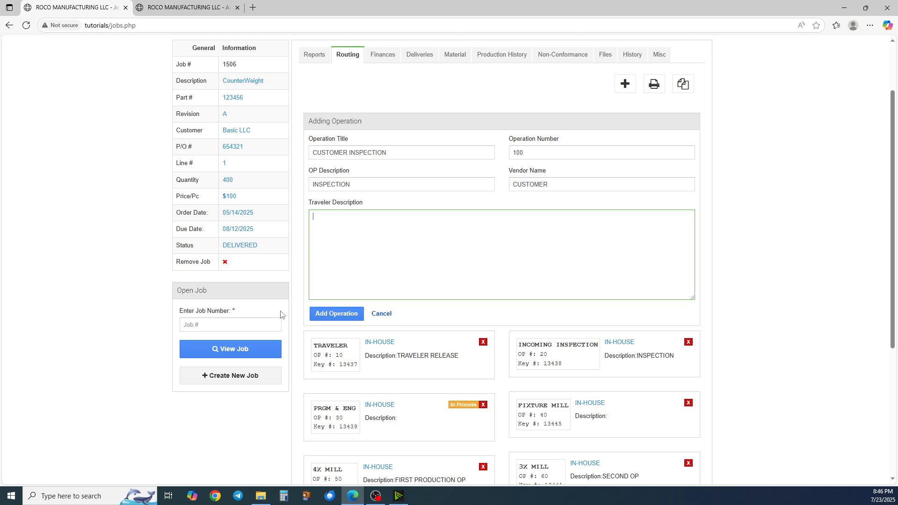
{"action": "scroll", "coordinate": [349, 234], "scroll_direction": "down", "scroll_amount": 1}
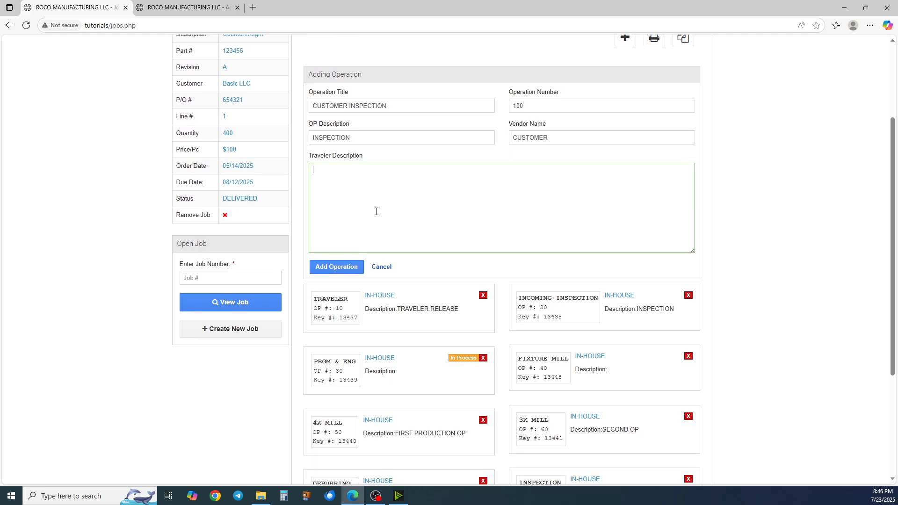
{"action": "type", "text": "DESCRIPTION:"}
{"action": "key", "text": "Tab"}
{"action": "left_click", "coordinate": [344, 266]}
{"action": "key", "text": "Return"}
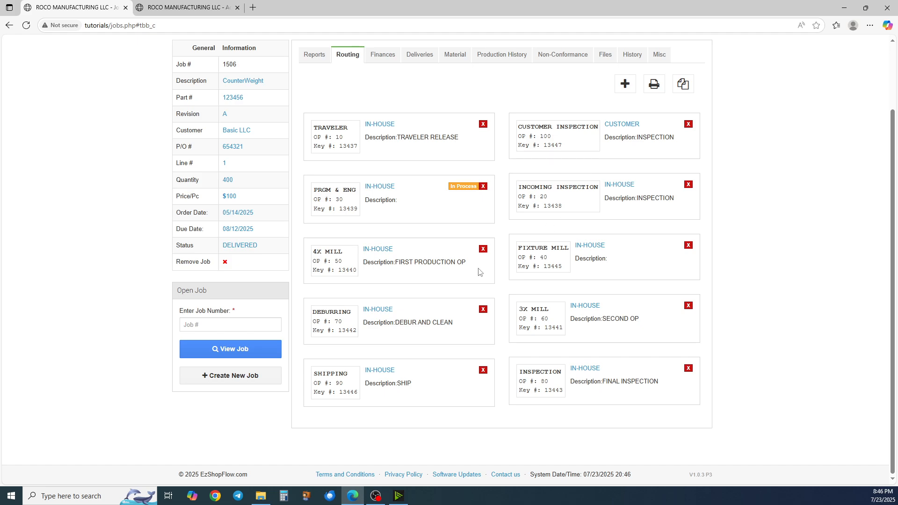
Reorder the routing cards so CUSTOMER INSPECTION follows FIXTURE MILL
{"action": "left_click_drag", "start_coordinate": [608, 210], "coordinate": [601, 157]}
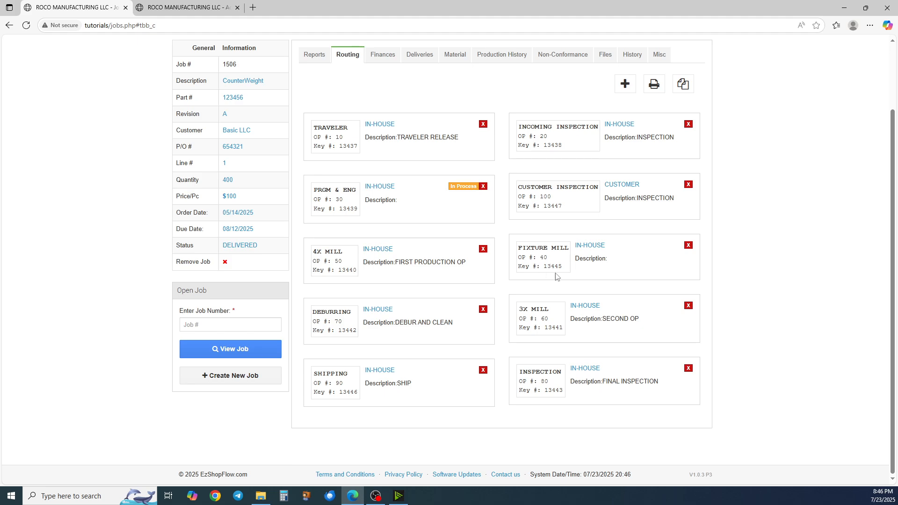
{"action": "left_click_drag", "start_coordinate": [609, 274], "coordinate": [607, 185]}
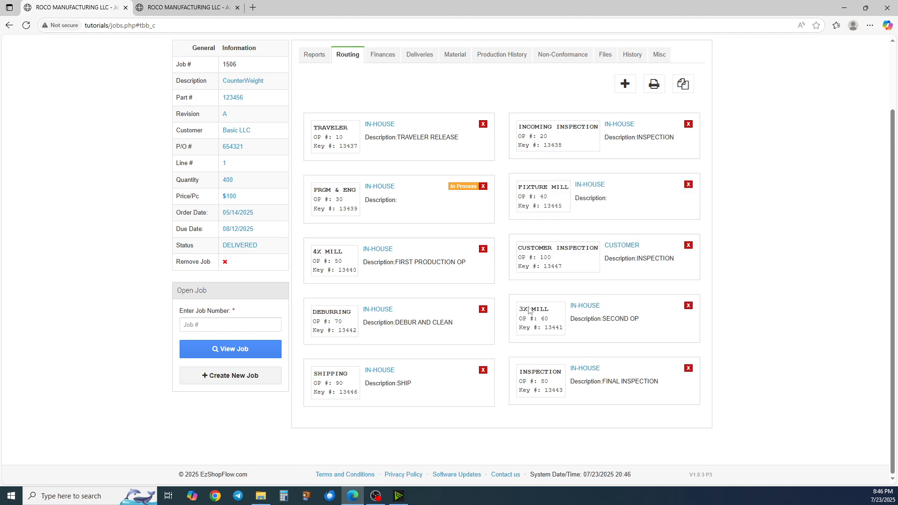
Reorder the routing cards so 3X MILL and INSPECTION come before CUSTOMER INSPECTION, placing it last
{"action": "left_click_drag", "start_coordinate": [592, 333], "coordinate": [583, 281]}
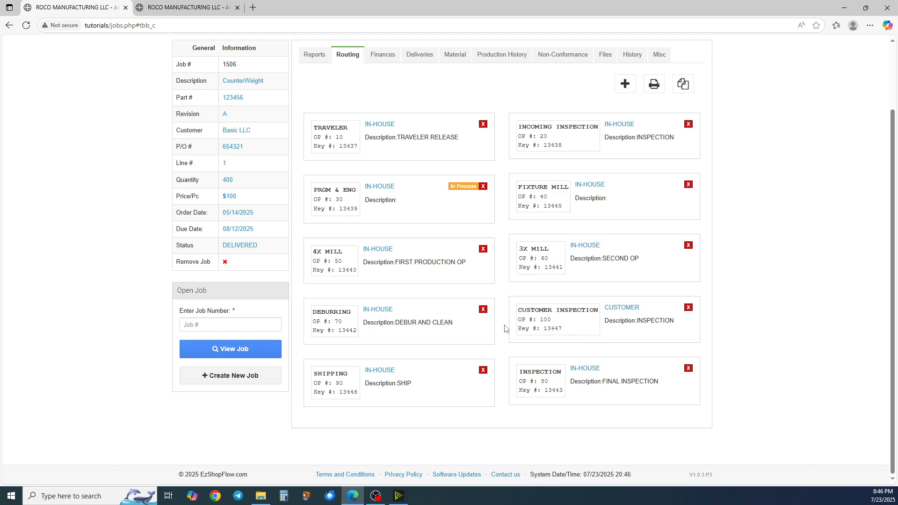
{"action": "left_click_drag", "start_coordinate": [559, 373], "coordinate": [596, 307]}
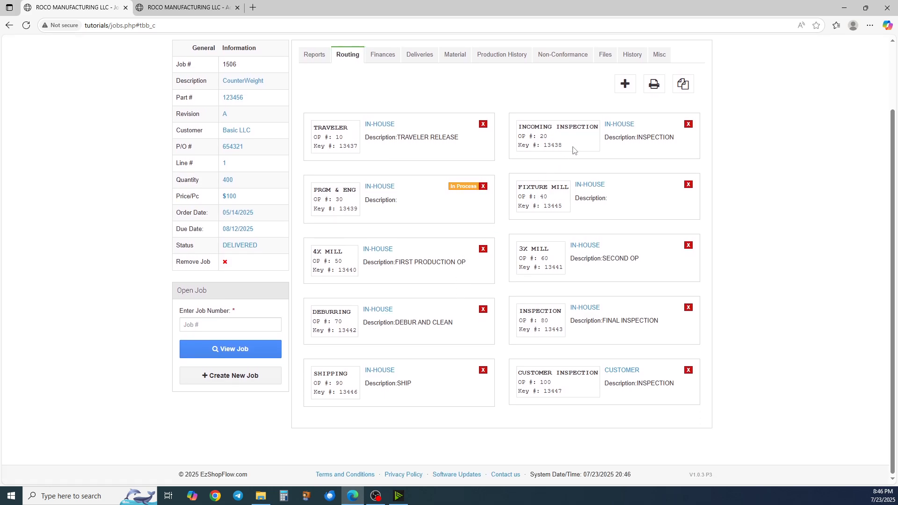
Open the job's printable traveler preview and review every operation page, closing the print dialog without saving
{"action": "left_click", "coordinate": [654, 88]}
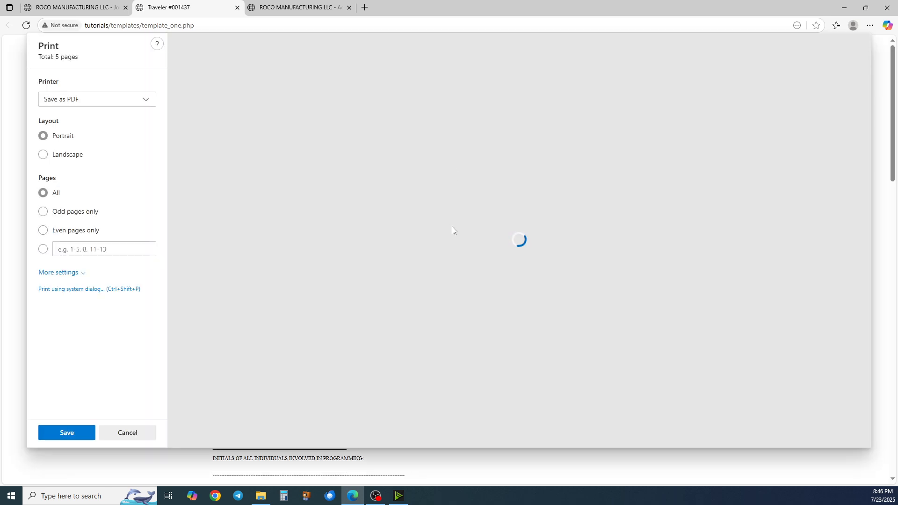
{"action": "scroll", "coordinate": [485, 223], "scroll_direction": "down", "scroll_amount": 8}
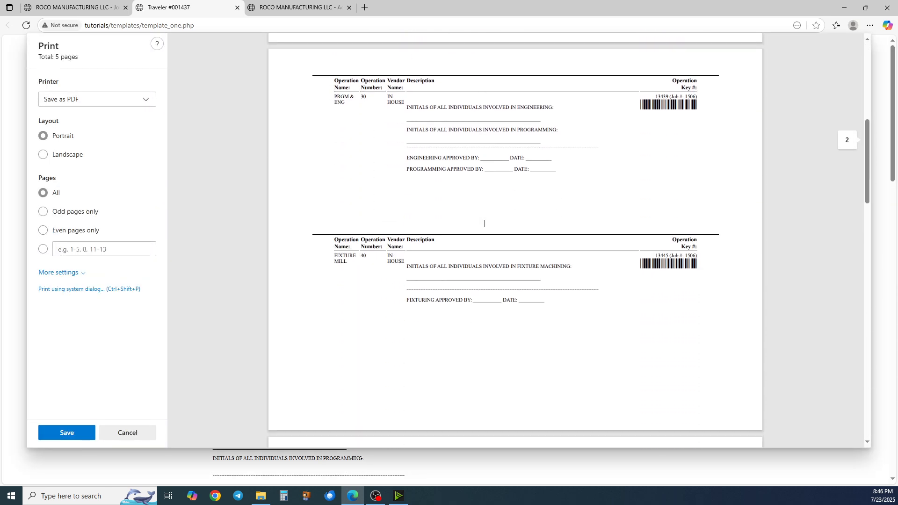
{"action": "scroll", "coordinate": [485, 224], "scroll_direction": "down", "scroll_amount": 20}
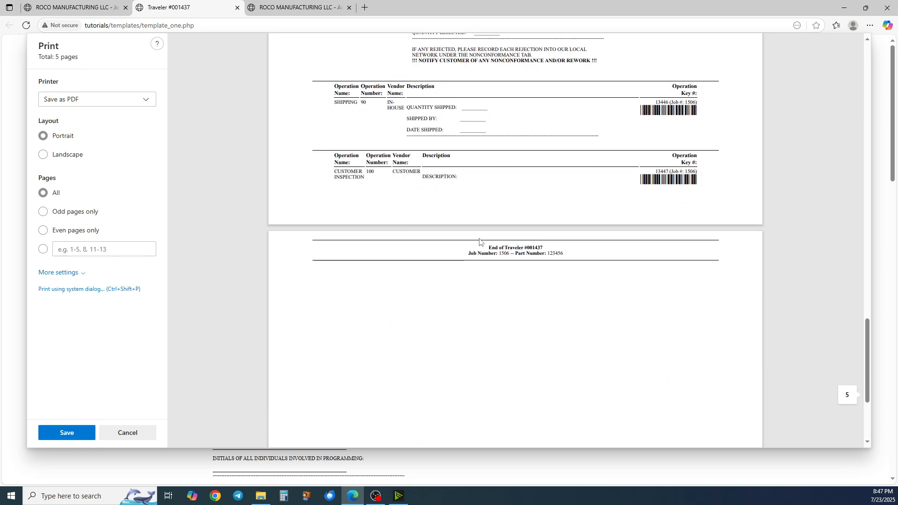
{"action": "scroll", "coordinate": [479, 241], "scroll_direction": "up", "scroll_amount": 20}
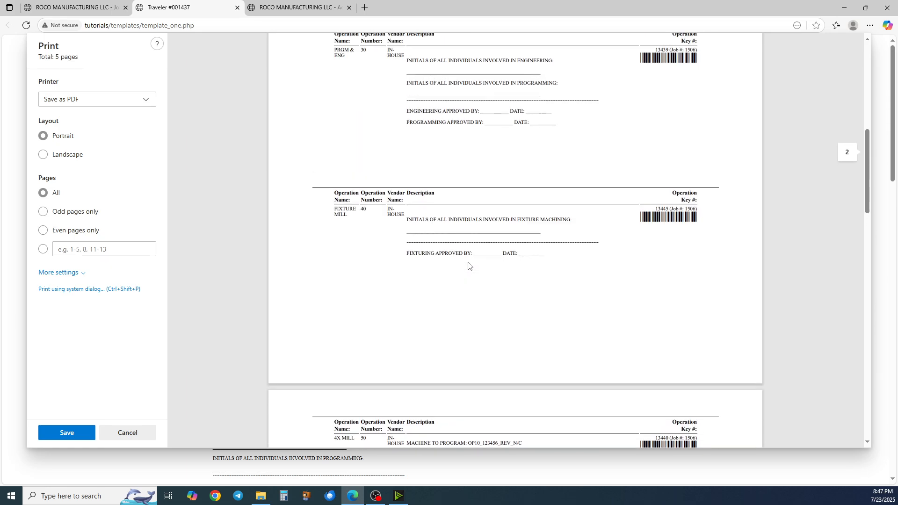
{"action": "scroll", "coordinate": [427, 313], "scroll_direction": "up", "scroll_amount": 4}
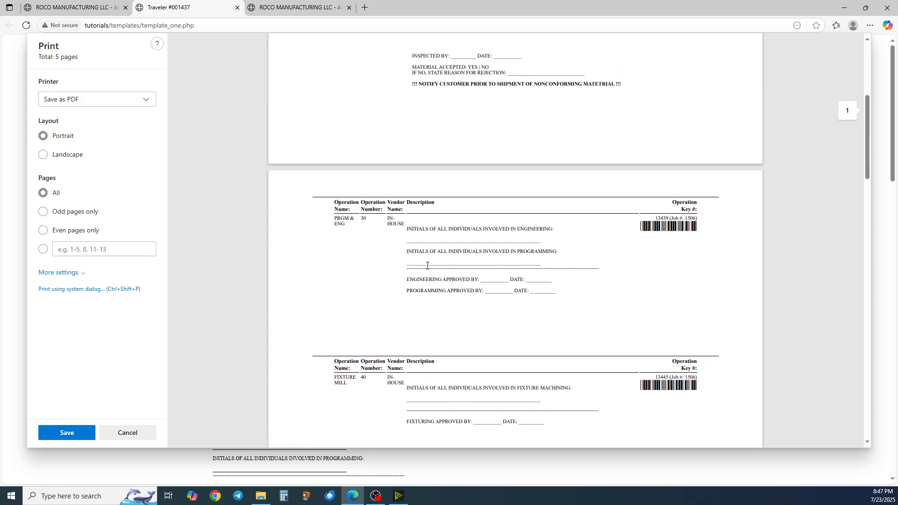
{"action": "scroll", "coordinate": [427, 265], "scroll_direction": "up", "scroll_amount": 5}
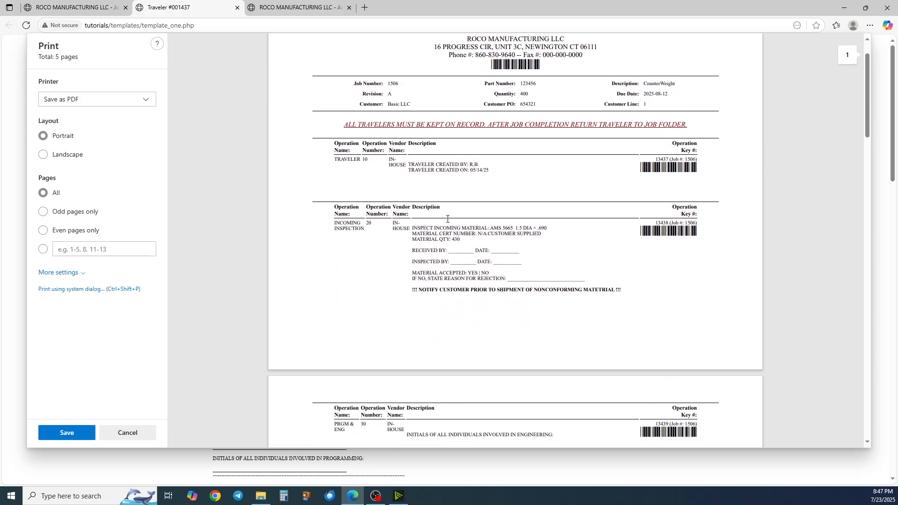
{"action": "scroll", "coordinate": [448, 219], "scroll_direction": "down", "scroll_amount": 2}
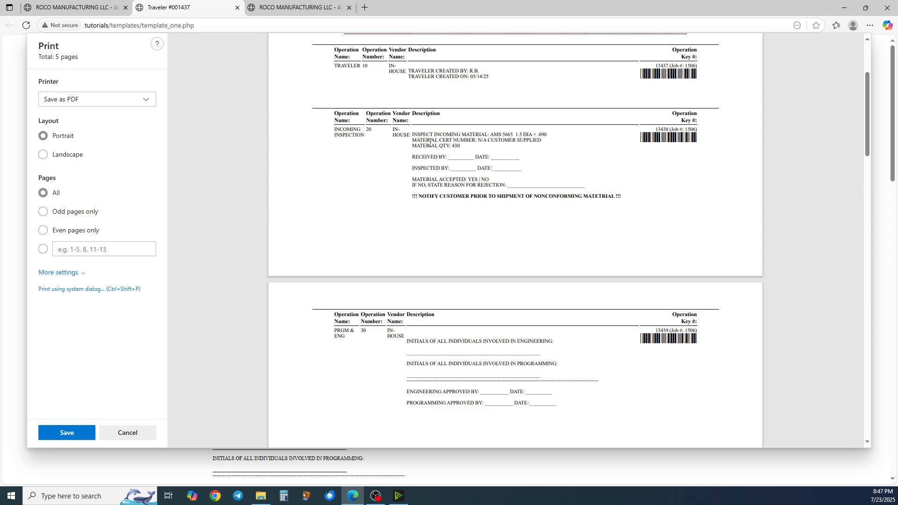
{"action": "scroll", "coordinate": [454, 151], "scroll_direction": "up", "scroll_amount": 1}
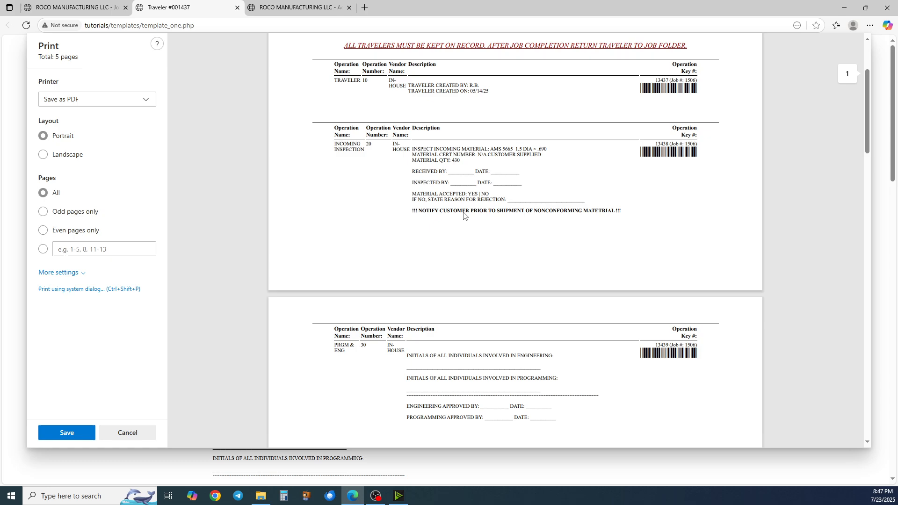
{"action": "scroll", "coordinate": [467, 172], "scroll_direction": "down", "scroll_amount": 1}
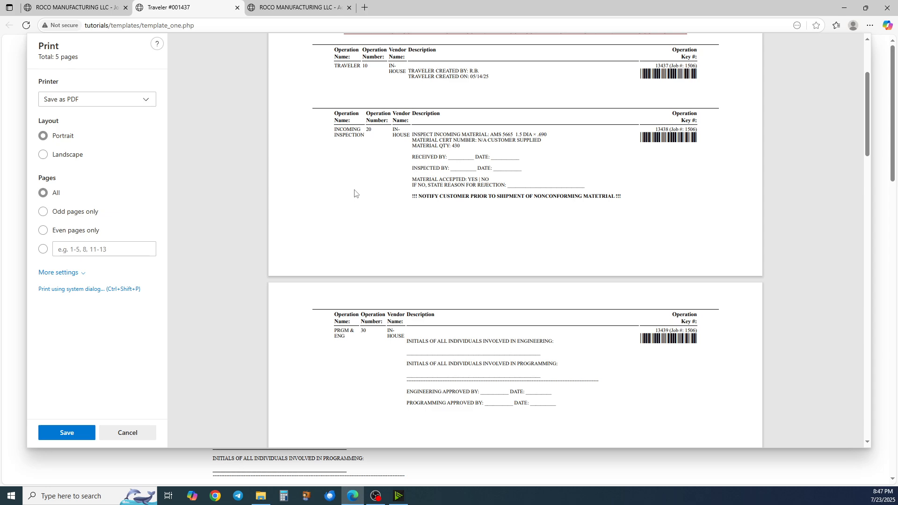
{"action": "scroll", "coordinate": [458, 211], "scroll_direction": "down", "scroll_amount": 1}
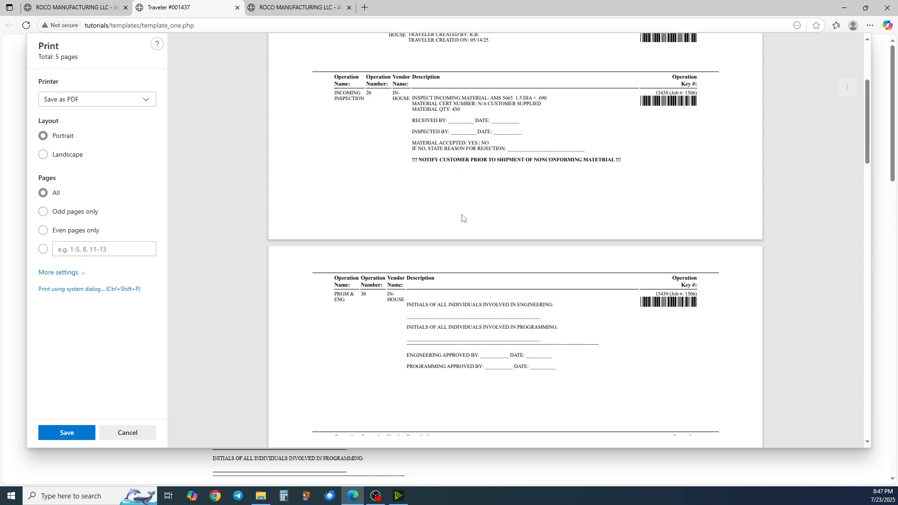
{"action": "scroll", "coordinate": [417, 167], "scroll_direction": "down", "scroll_amount": 1}
{"action": "scroll", "coordinate": [416, 167], "scroll_direction": "down", "scroll_amount": 2}
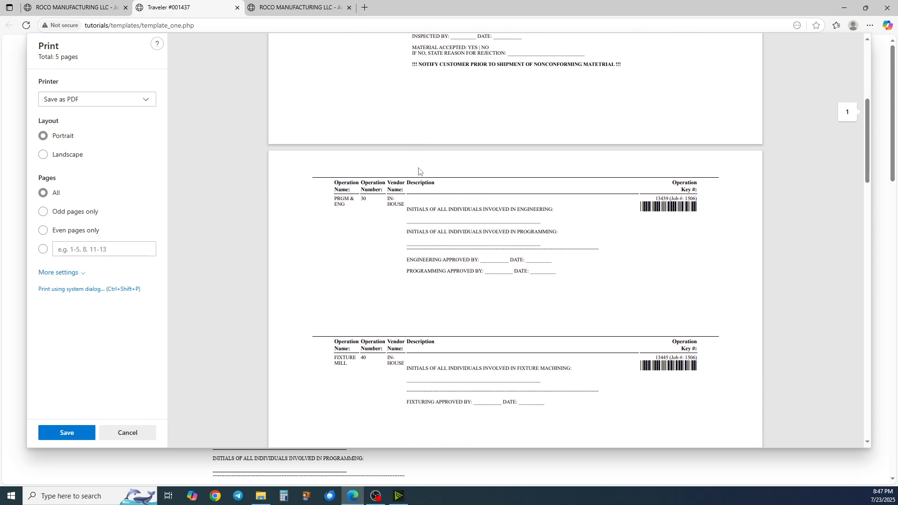
{"action": "scroll", "coordinate": [410, 172], "scroll_direction": "down", "scroll_amount": 1}
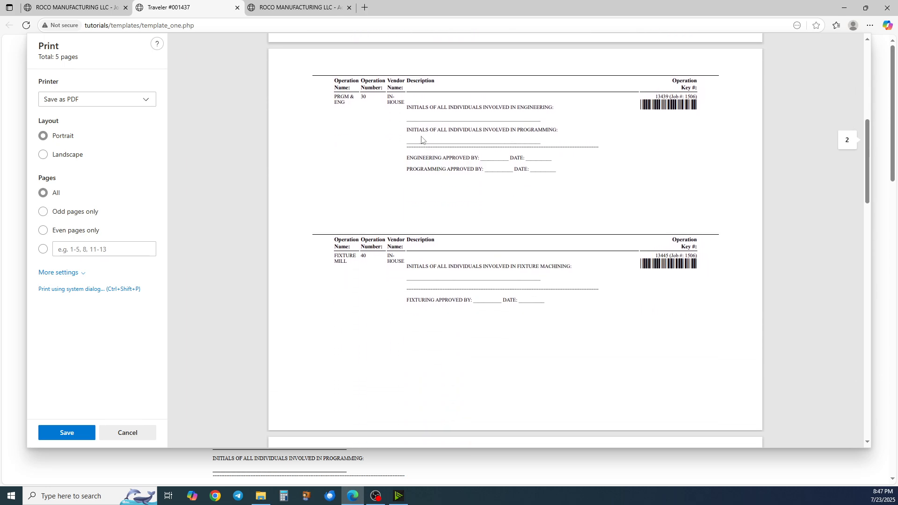
{"action": "scroll", "coordinate": [412, 254], "scroll_direction": "down", "scroll_amount": 1}
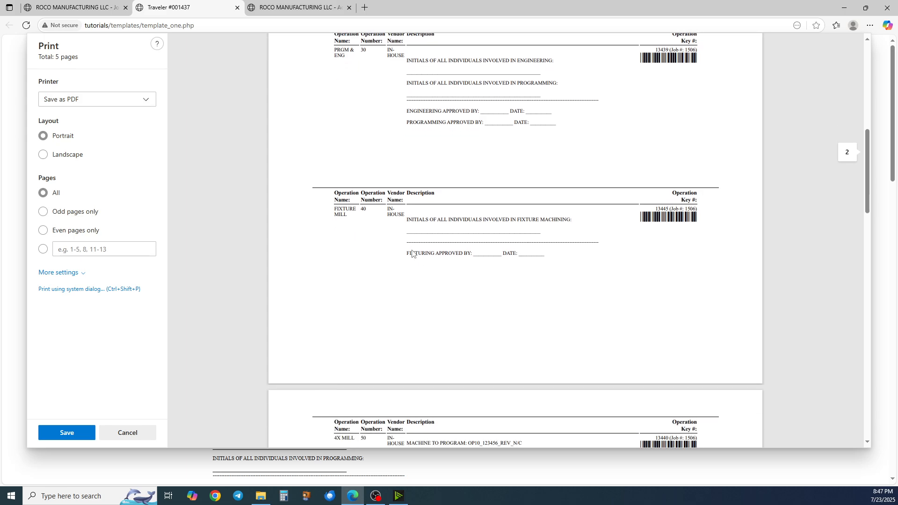
{"action": "scroll", "coordinate": [419, 236], "scroll_direction": "down", "scroll_amount": 2}
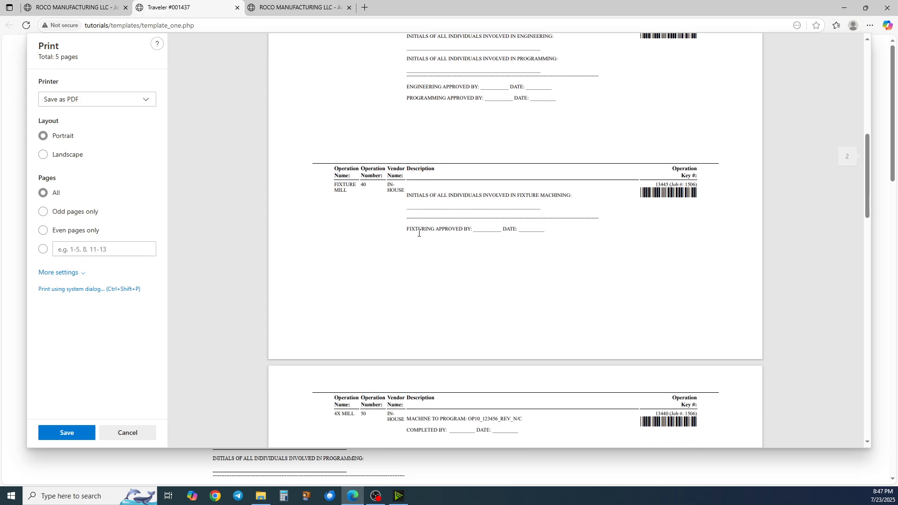
{"action": "scroll", "coordinate": [421, 187], "scroll_direction": "down", "scroll_amount": 4}
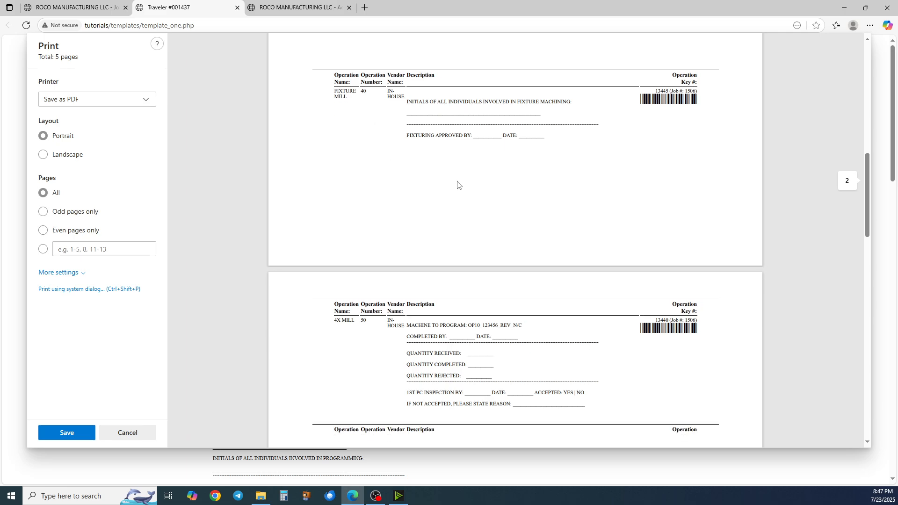
{"action": "scroll", "coordinate": [353, 173], "scroll_direction": "down", "scroll_amount": 1}
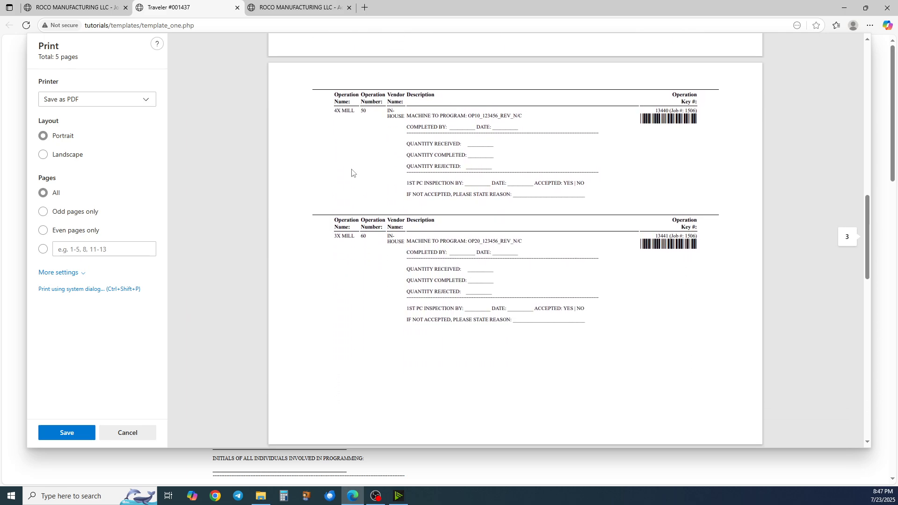
{"action": "scroll", "coordinate": [351, 150], "scroll_direction": "up", "scroll_amount": 1}
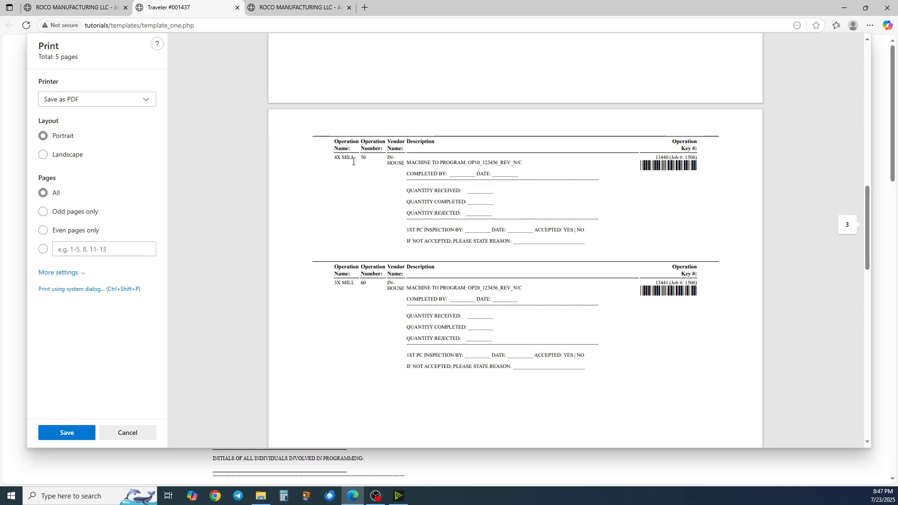
{"action": "scroll", "coordinate": [361, 170], "scroll_direction": "down", "scroll_amount": 1}
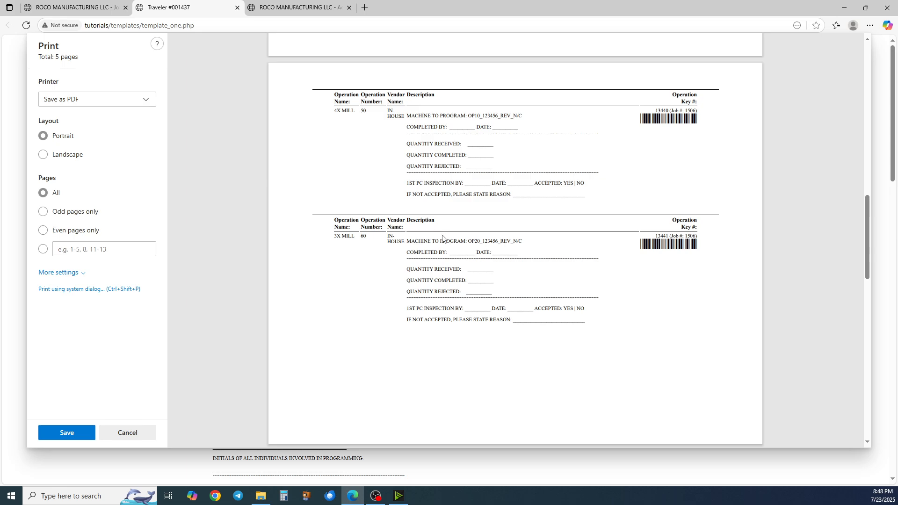
{"action": "scroll", "coordinate": [437, 252], "scroll_direction": "down", "scroll_amount": 8}
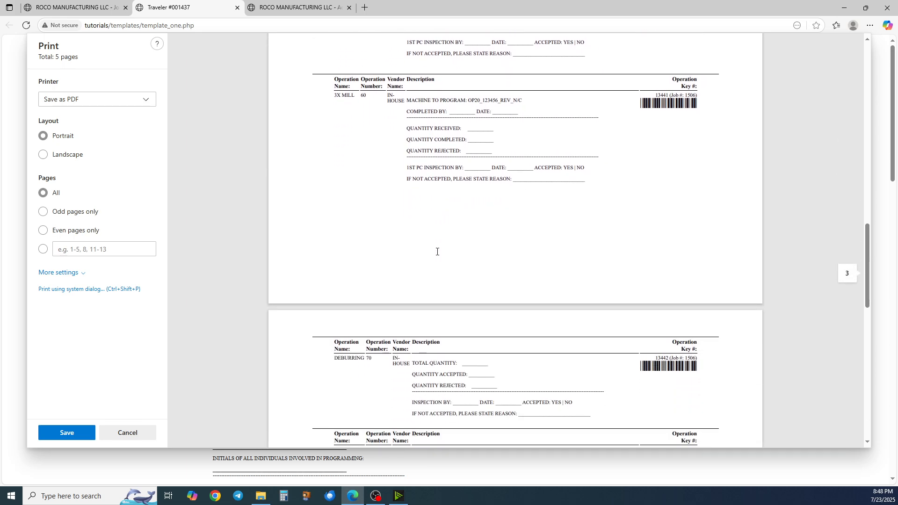
{"action": "scroll", "coordinate": [437, 252], "scroll_direction": "down", "scroll_amount": 4}
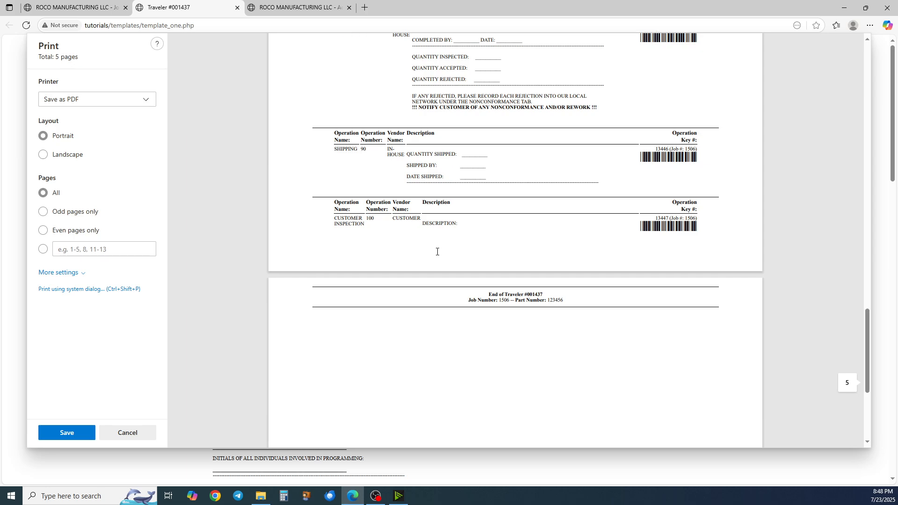
{"action": "scroll", "coordinate": [437, 251], "scroll_direction": "up", "scroll_amount": 5}
{"action": "scroll", "coordinate": [430, 253], "scroll_direction": "up", "scroll_amount": 12}
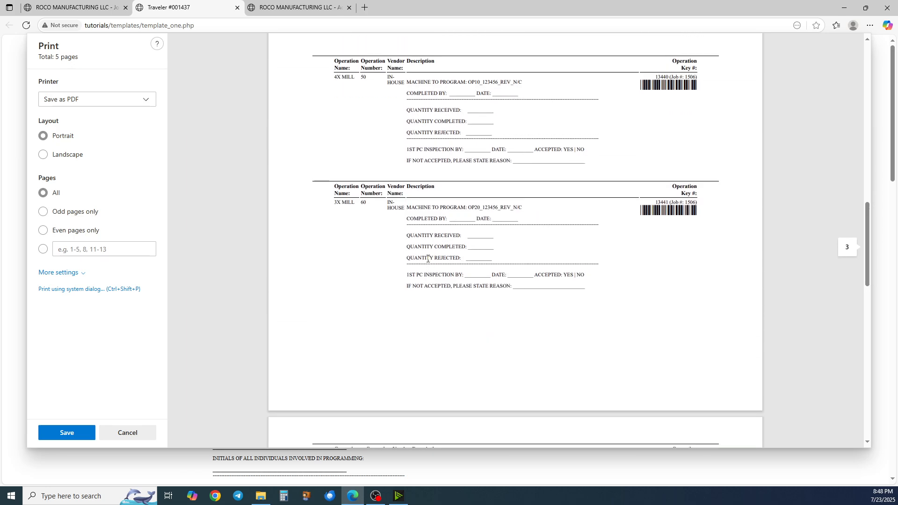
{"action": "scroll", "coordinate": [429, 243], "scroll_direction": "up", "scroll_amount": 15}
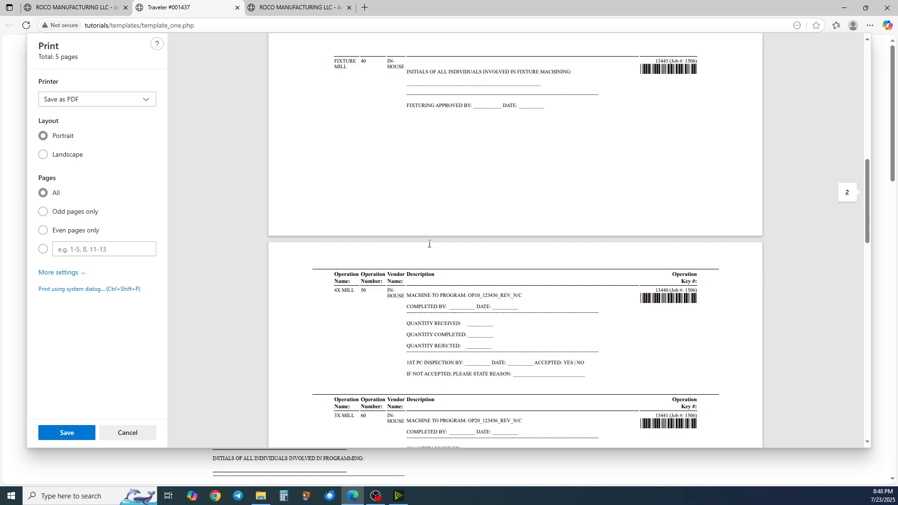
{"action": "scroll", "coordinate": [428, 249], "scroll_direction": "up", "scroll_amount": 4}
{"action": "scroll", "coordinate": [428, 248], "scroll_direction": "down", "scroll_amount": 5}
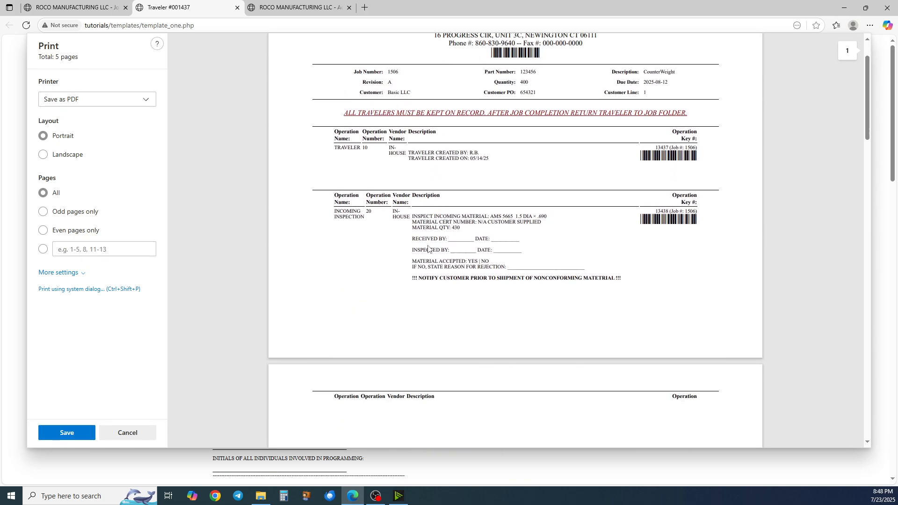
{"action": "scroll", "coordinate": [428, 249], "scroll_direction": "up", "scroll_amount": 3}
{"action": "scroll", "coordinate": [428, 249], "scroll_direction": "up", "scroll_amount": 2}
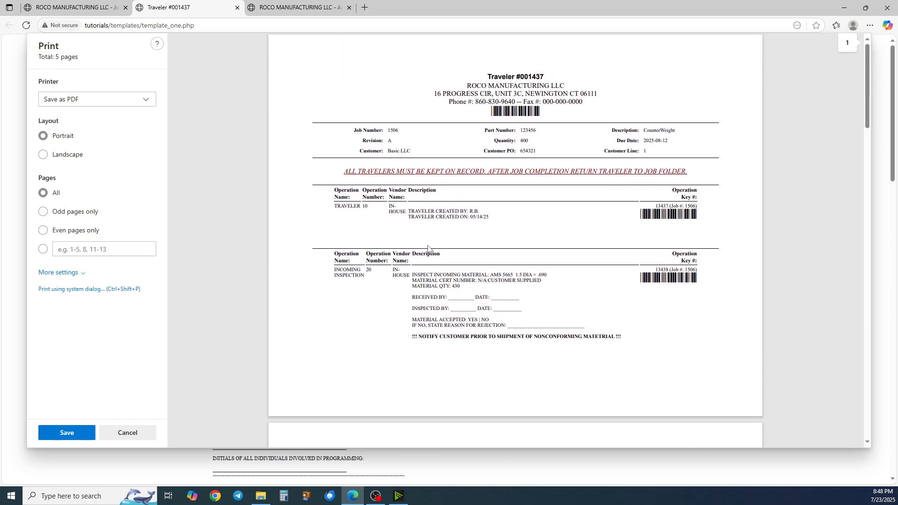
{"action": "scroll", "coordinate": [427, 247], "scroll_direction": "down", "scroll_amount": 4}
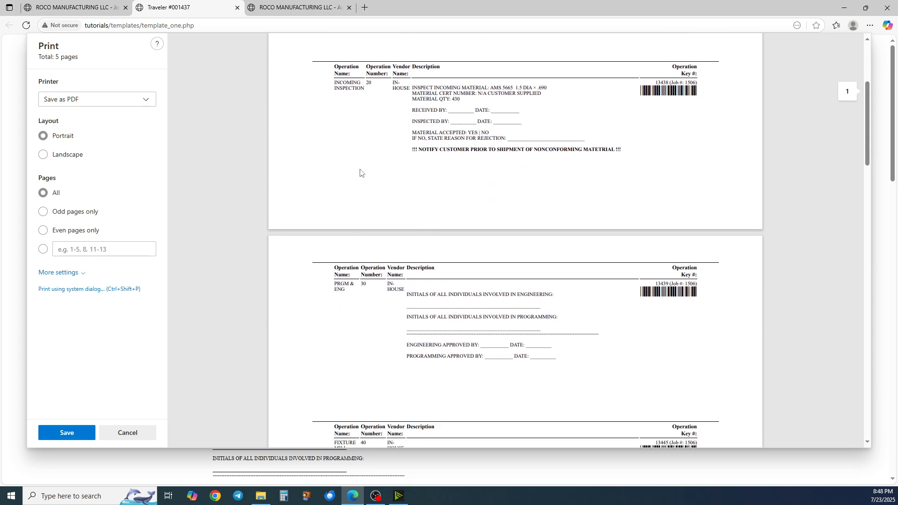
{"action": "scroll", "coordinate": [360, 171], "scroll_direction": "down", "scroll_amount": 2}
{"action": "scroll", "coordinate": [379, 178], "scroll_direction": "up", "scroll_amount": 2}
{"action": "scroll", "coordinate": [380, 177], "scroll_direction": "up", "scroll_amount": 2}
{"action": "scroll", "coordinate": [360, 159], "scroll_direction": "down", "scroll_amount": 12}
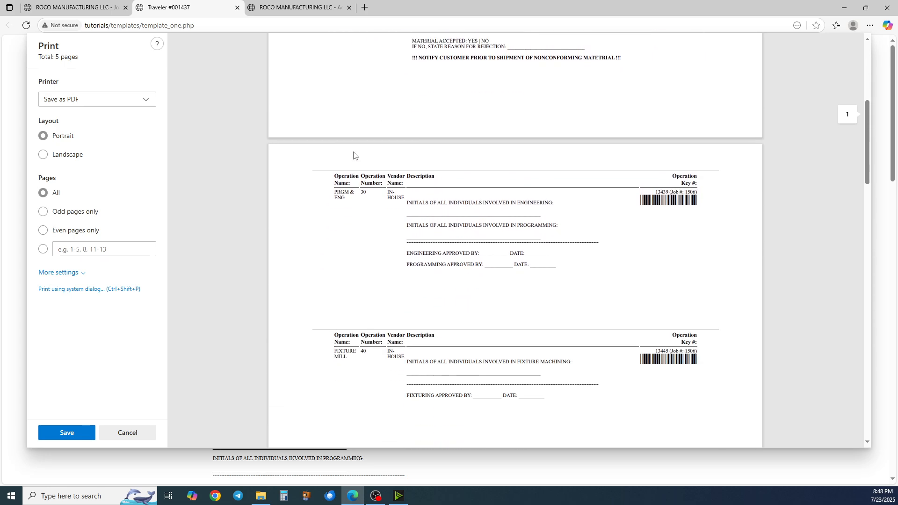
{"action": "scroll", "coordinate": [366, 173], "scroll_direction": "down", "scroll_amount": 20}
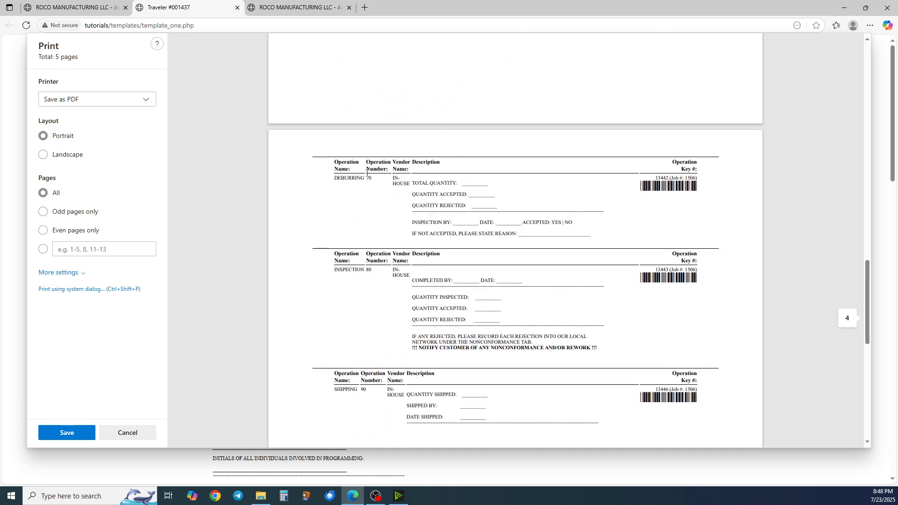
{"action": "scroll", "coordinate": [368, 174], "scroll_direction": "down", "scroll_amount": 2}
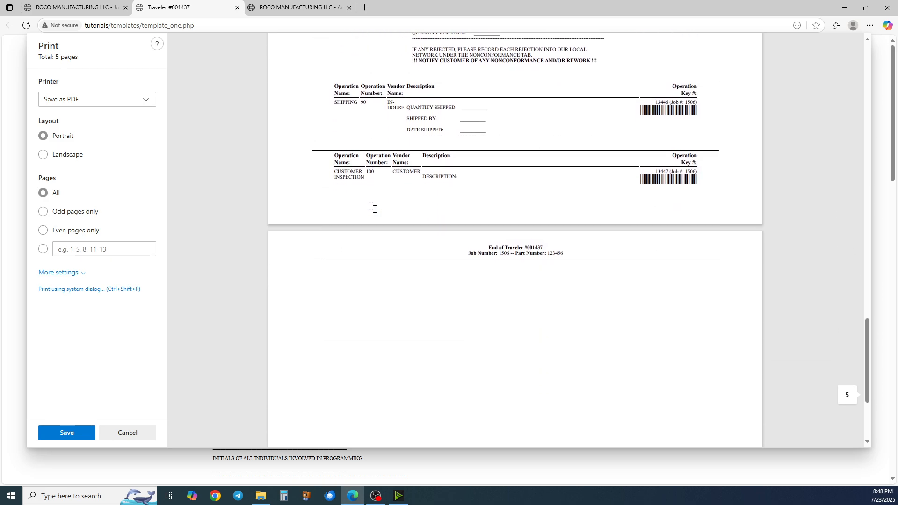
{"action": "scroll", "coordinate": [421, 236], "scroll_direction": "up", "scroll_amount": 1}
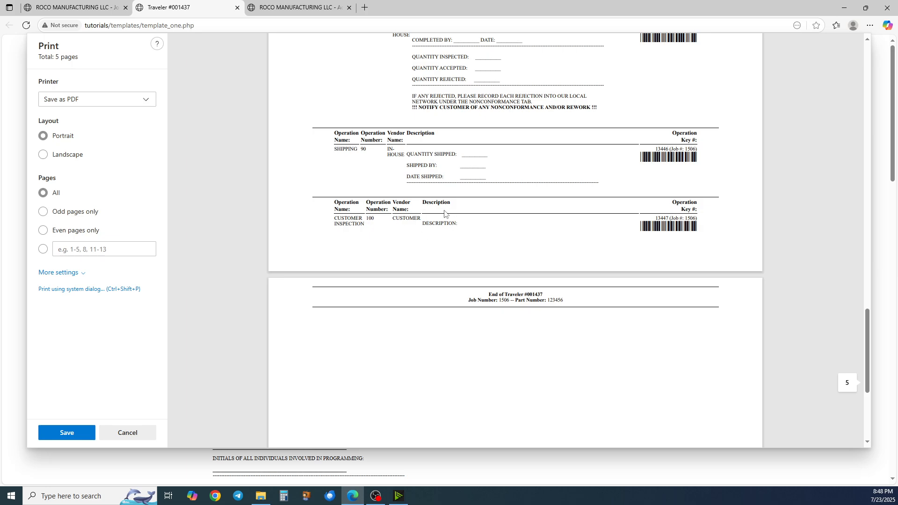
{"action": "scroll", "coordinate": [440, 218], "scroll_direction": "up", "scroll_amount": 1}
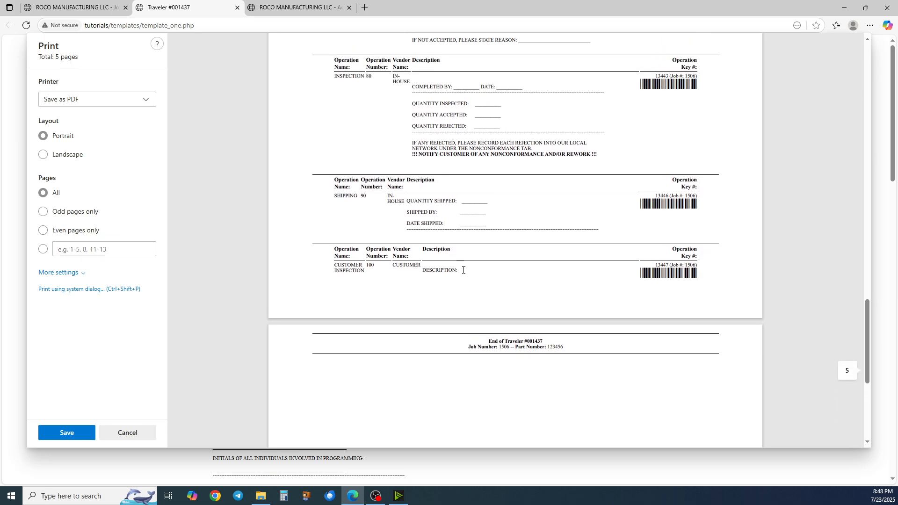
{"action": "scroll", "coordinate": [507, 291], "scroll_direction": "up", "scroll_amount": 1}
{"action": "scroll", "coordinate": [448, 257], "scroll_direction": "down", "scroll_amount": 1}
{"action": "scroll", "coordinate": [421, 253], "scroll_direction": "down", "scroll_amount": 1}
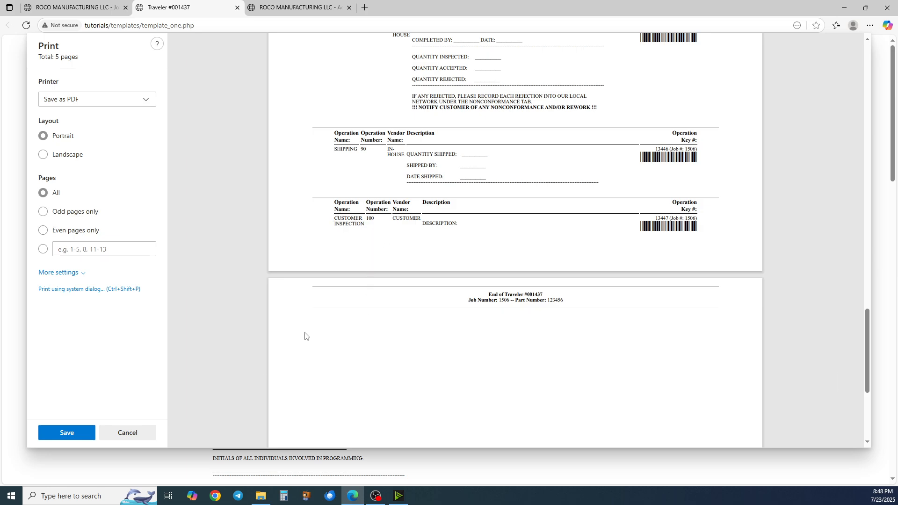
{"action": "scroll", "coordinate": [336, 281], "scroll_direction": "up", "scroll_amount": 1}
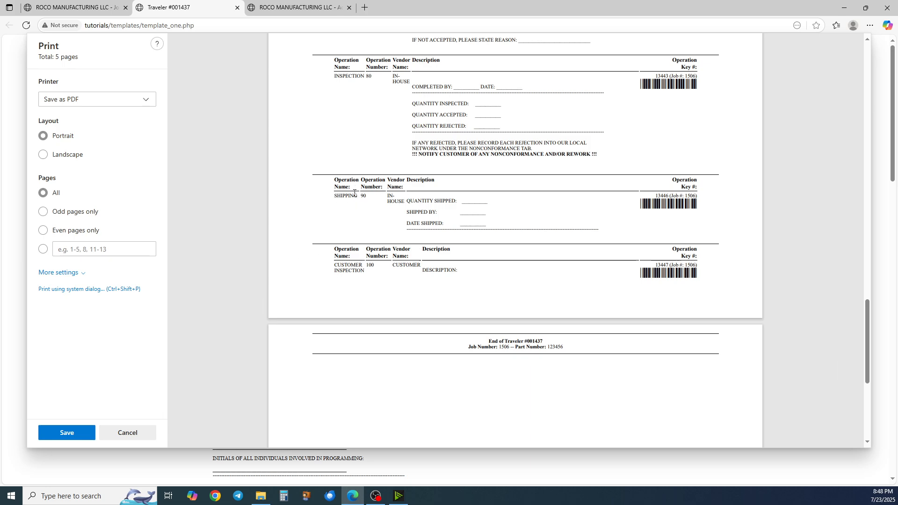
{"action": "left_click", "coordinate": [124, 433]}
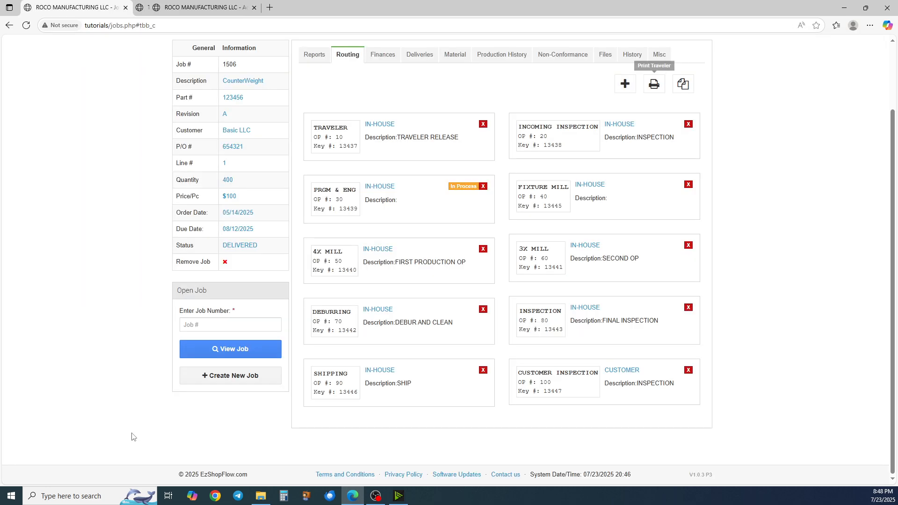
Add three blank lines to the end of the SHIPPING operation's traveler description and save the changes
{"action": "left_click", "coordinate": [375, 371]}
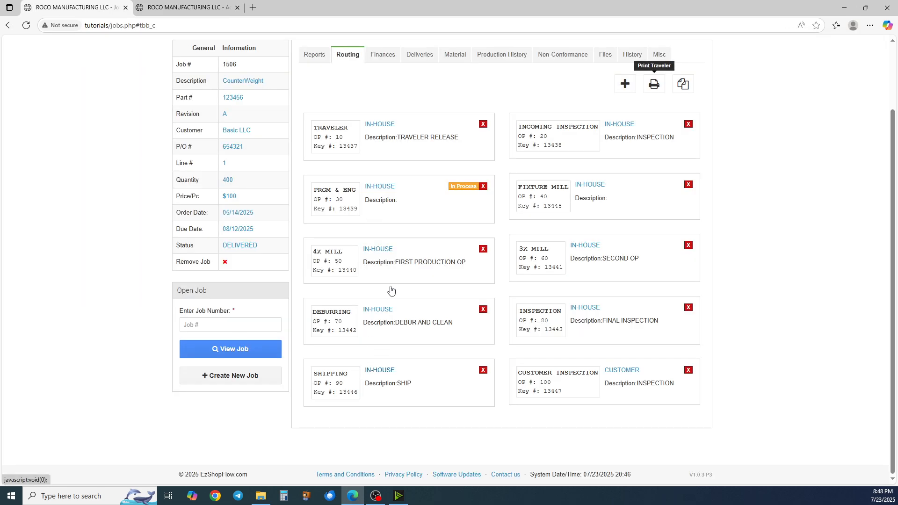
{"action": "left_click", "coordinate": [349, 344]}
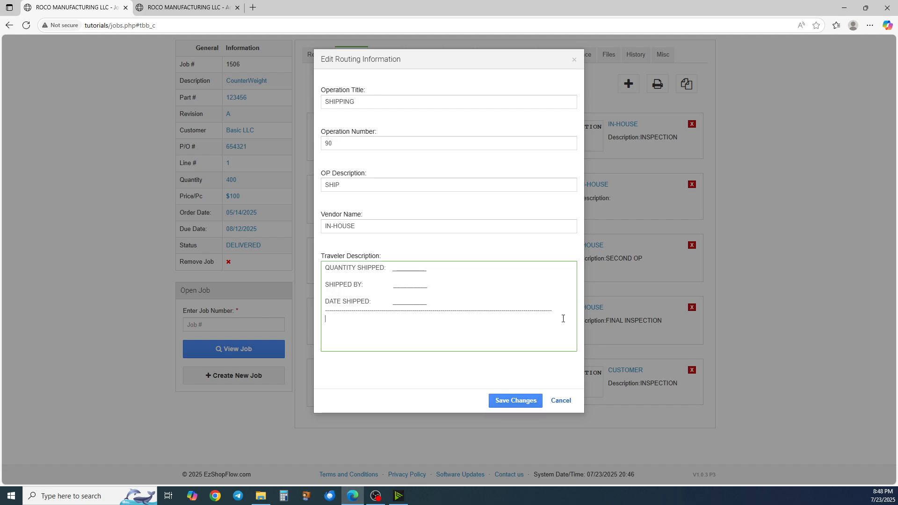
{"action": "key", "text": "Return"}
{"action": "key", "text": "Return"}
{"action": "key", "text": "Return"}
{"action": "key", "text": "Return"}
{"action": "key", "text": "Return"}
{"action": "key", "text": "Return"}
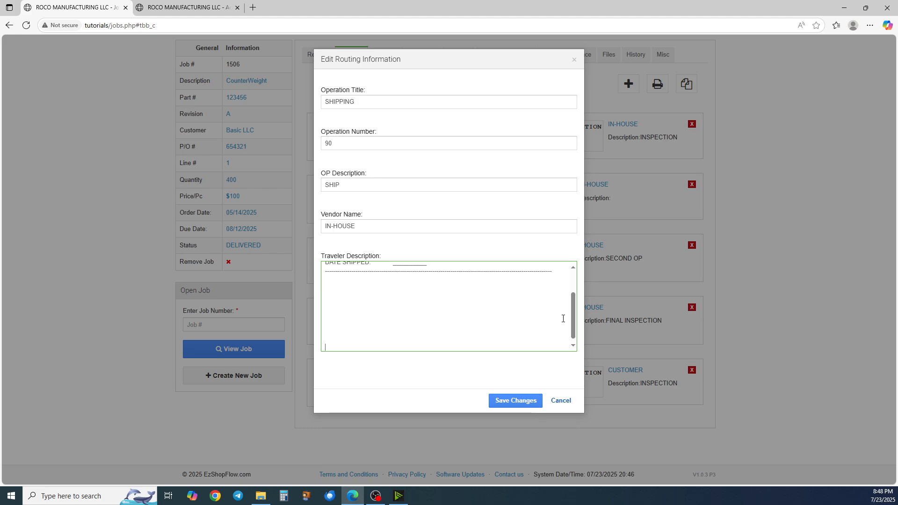
{"action": "left_click", "coordinate": [533, 405]}
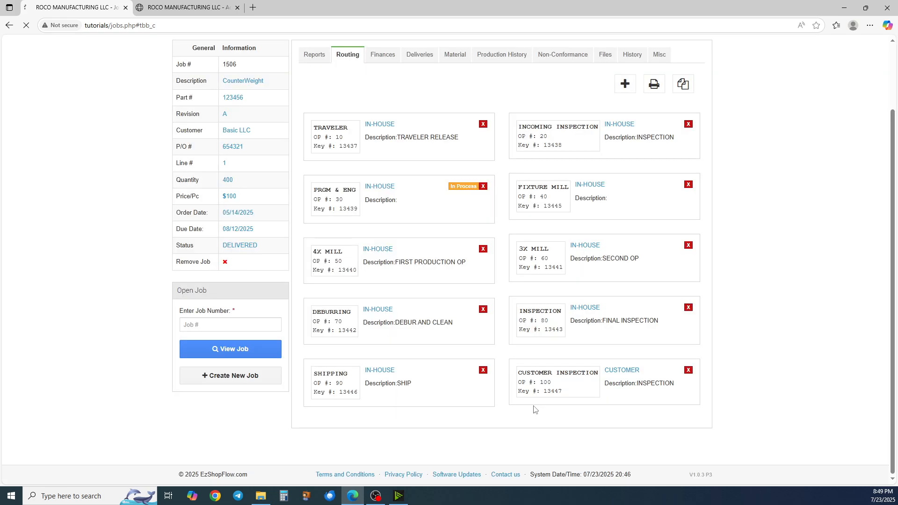
Open the printable traveler preview to review the spacing of each operation, then cancel printing
{"action": "left_click", "coordinate": [653, 84]}
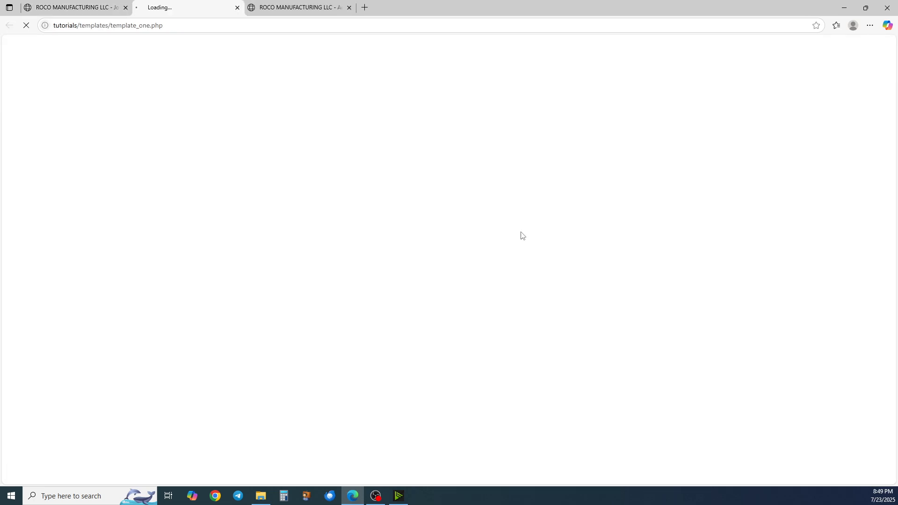
{"action": "scroll", "coordinate": [517, 288], "scroll_direction": "down", "scroll_amount": 15}
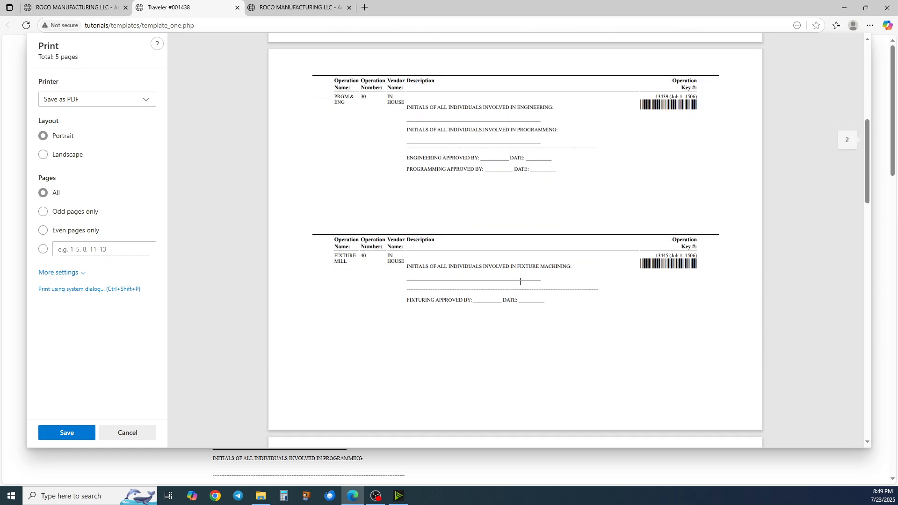
{"action": "scroll", "coordinate": [520, 281], "scroll_direction": "down", "scroll_amount": 7}
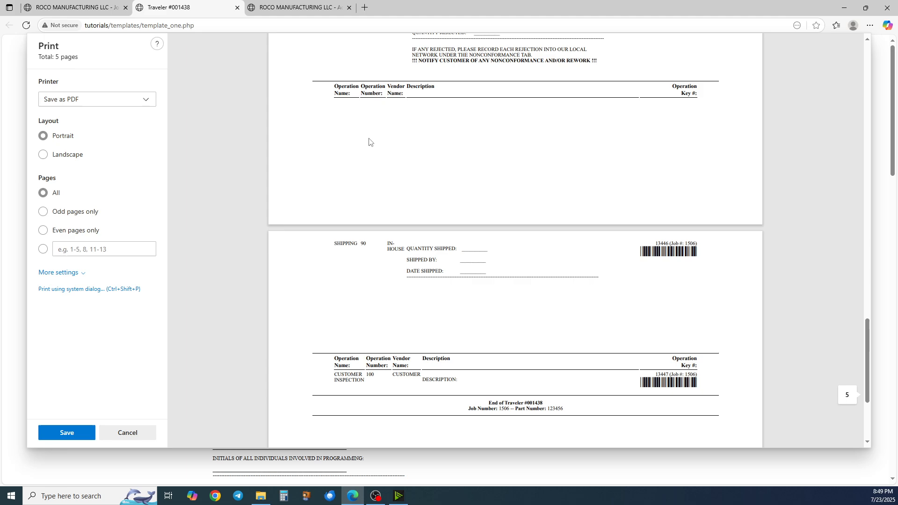
{"action": "scroll", "coordinate": [369, 142], "scroll_direction": "up", "scroll_amount": 1}
{"action": "scroll", "coordinate": [398, 387], "scroll_direction": "down", "scroll_amount": 1}
{"action": "scroll", "coordinate": [405, 271], "scroll_direction": "down", "scroll_amount": 1}
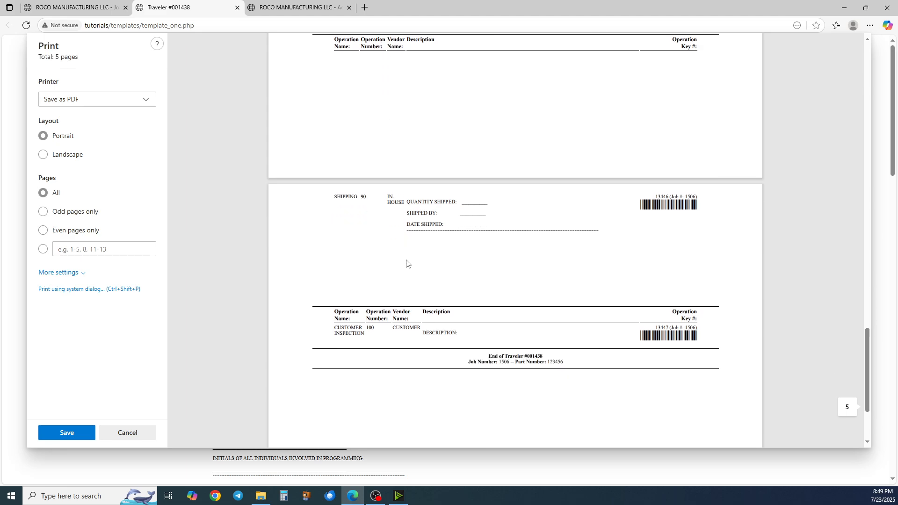
{"action": "scroll", "coordinate": [397, 248], "scroll_direction": "up", "scroll_amount": 1}
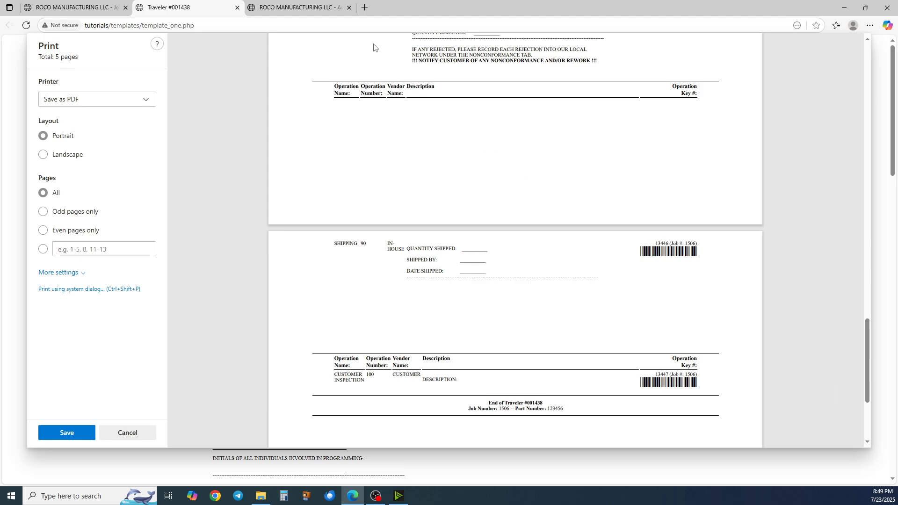
{"action": "scroll", "coordinate": [362, 253], "scroll_direction": "up", "scroll_amount": 4}
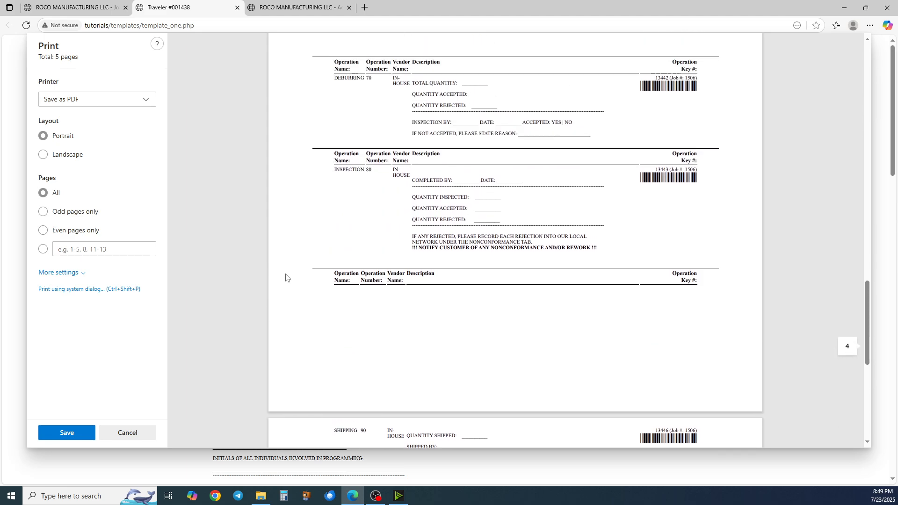
{"action": "scroll", "coordinate": [254, 332], "scroll_direction": "up", "scroll_amount": 3}
{"action": "left_click", "coordinate": [136, 435]}
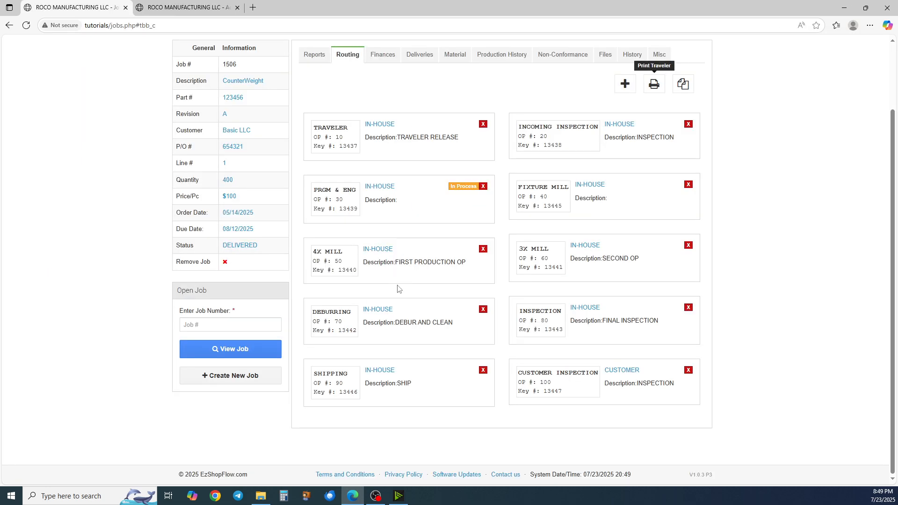
Add three blank lines to the end of the INSPECTION operation's traveler description and save the changes
{"action": "left_click", "coordinate": [586, 308]}
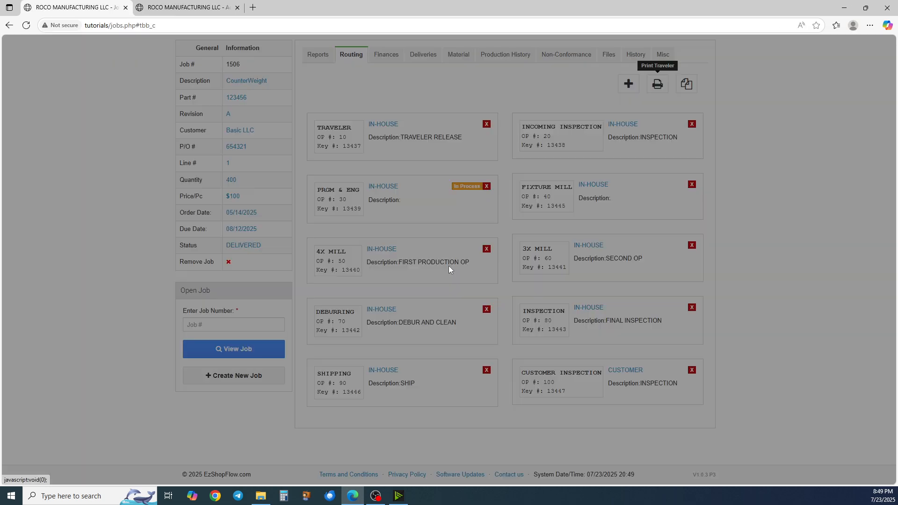
{"action": "scroll", "coordinate": [422, 283], "scroll_direction": "down", "scroll_amount": 3}
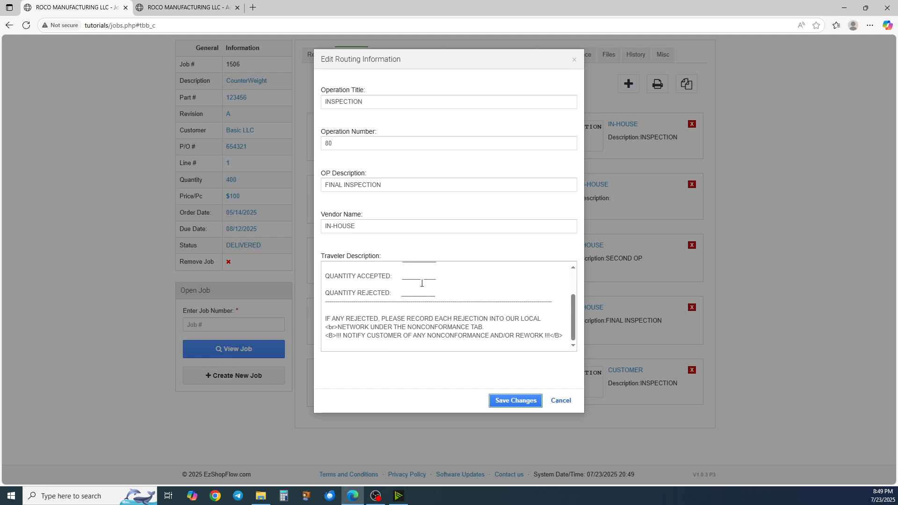
{"action": "left_click", "coordinate": [562, 336]}
{"action": "key", "text": "Return"}
{"action": "key", "text": "Return"}
{"action": "key", "text": "Return"}
{"action": "key", "text": "Return"}
{"action": "key", "text": "Return"}
{"action": "key", "text": "Return"}
{"action": "key", "text": "Return"}
{"action": "key", "text": "Return"}
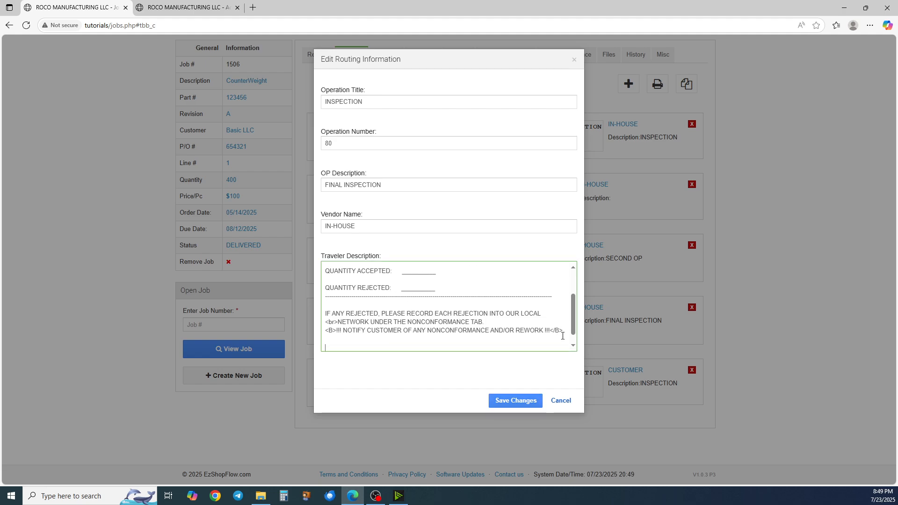
{"action": "left_click", "coordinate": [511, 397]}
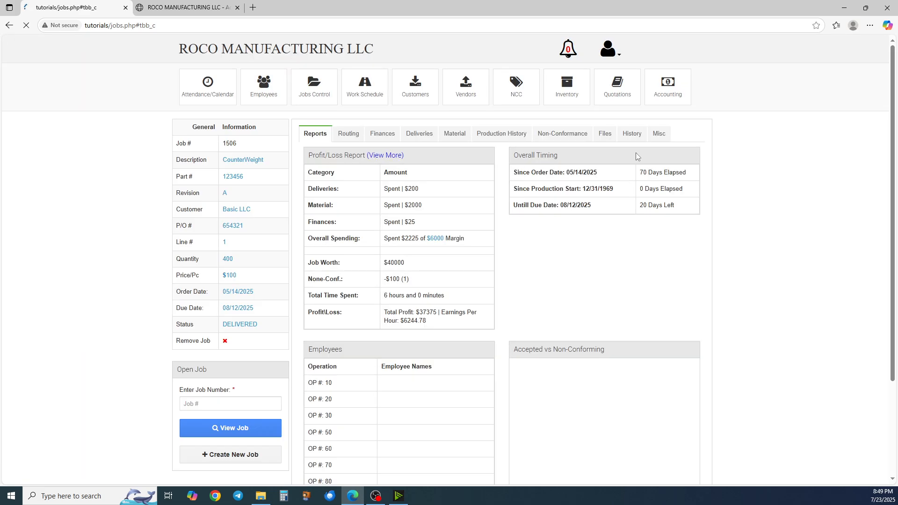
Preview the printable traveler again to check the INSPECTION and SHIPPING pages, then cancel printing
{"action": "left_click", "coordinate": [655, 86]}
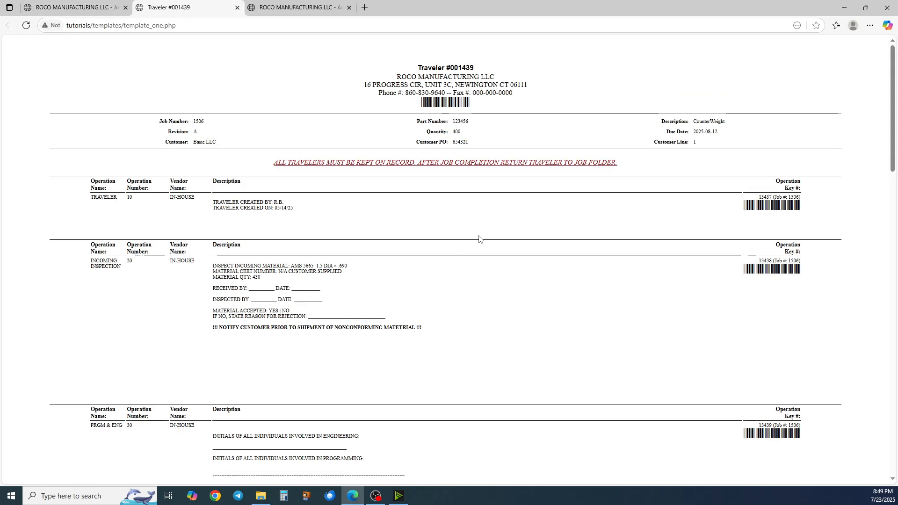
{"action": "scroll", "coordinate": [454, 266], "scroll_direction": "down", "scroll_amount": 20}
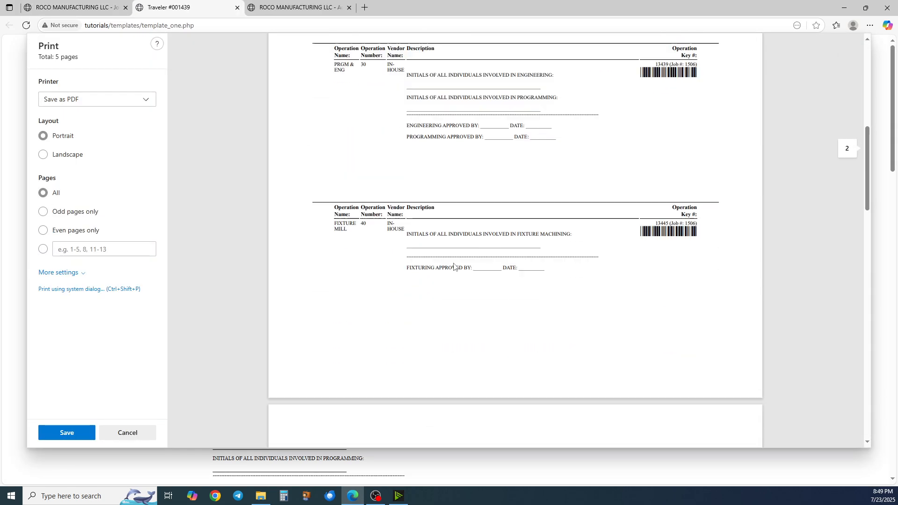
{"action": "scroll", "coordinate": [453, 266], "scroll_direction": "down", "scroll_amount": 1}
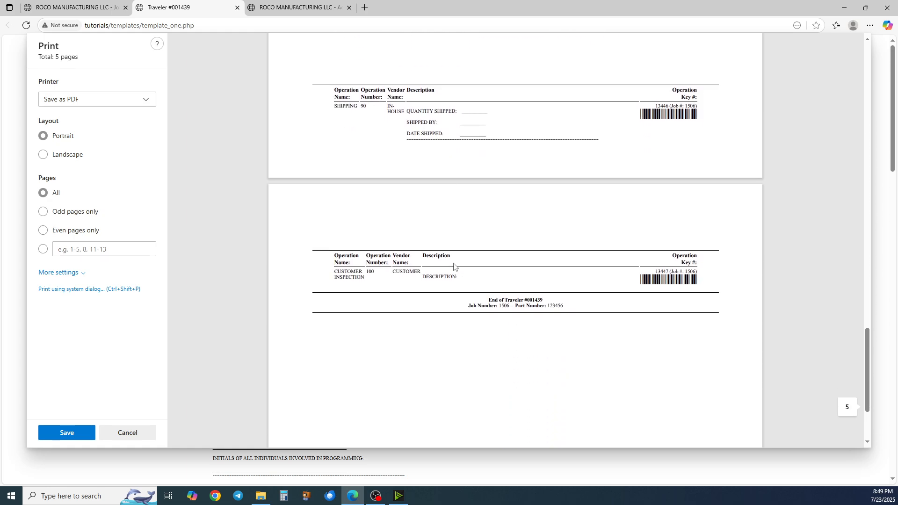
{"action": "scroll", "coordinate": [453, 265], "scroll_direction": "up", "scroll_amount": 2}
{"action": "scroll", "coordinate": [415, 242], "scroll_direction": "up", "scroll_amount": 1}
{"action": "scroll", "coordinate": [414, 241], "scroll_direction": "up", "scroll_amount": 1}
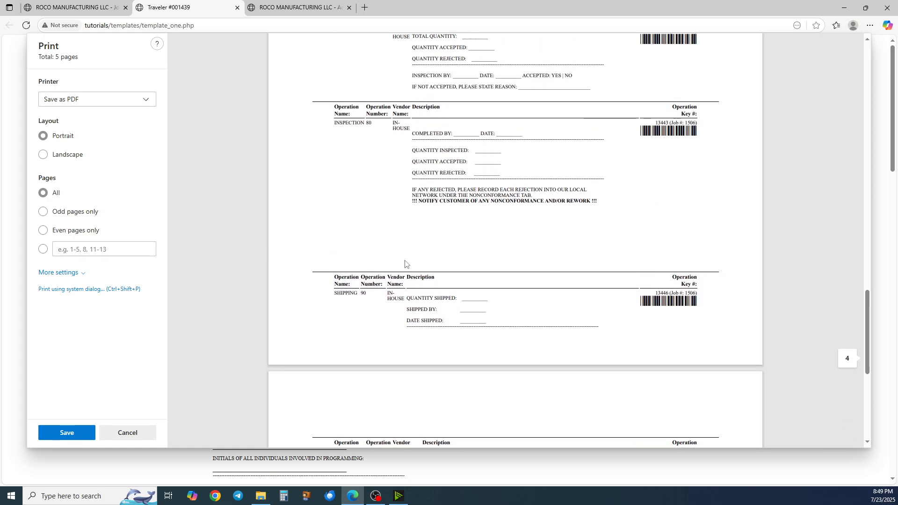
{"action": "scroll", "coordinate": [405, 264], "scroll_direction": "down", "scroll_amount": 1}
{"action": "scroll", "coordinate": [431, 178], "scroll_direction": "down", "scroll_amount": 1}
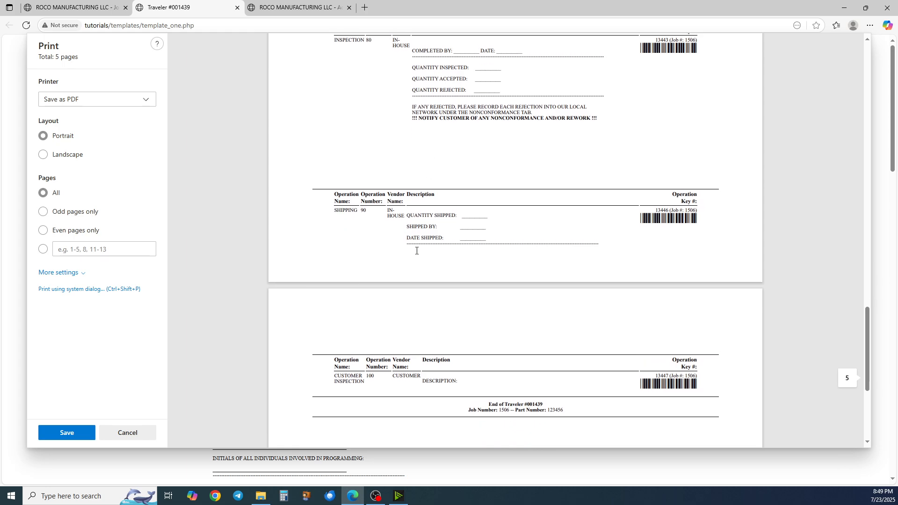
{"action": "scroll", "coordinate": [416, 248], "scroll_direction": "up", "scroll_amount": 1}
{"action": "scroll", "coordinate": [418, 244], "scroll_direction": "up", "scroll_amount": 1}
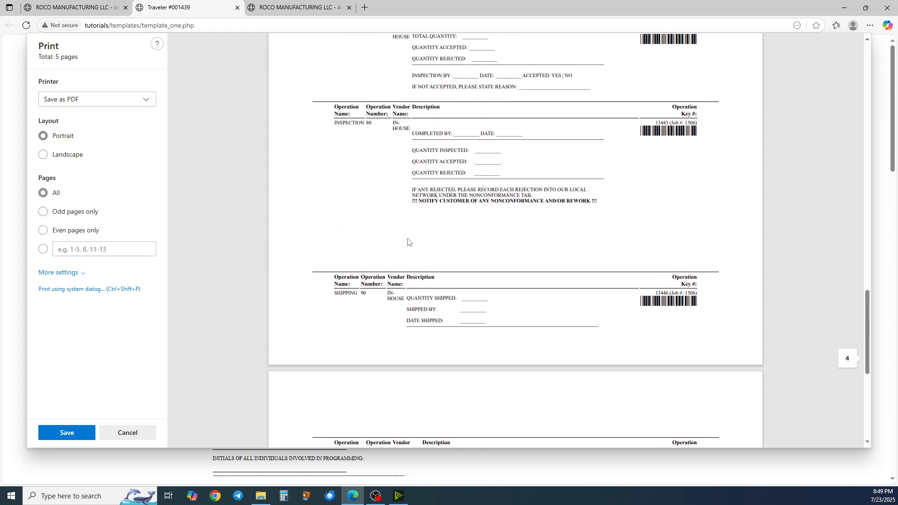
{"action": "scroll", "coordinate": [372, 225], "scroll_direction": "down", "scroll_amount": 2}
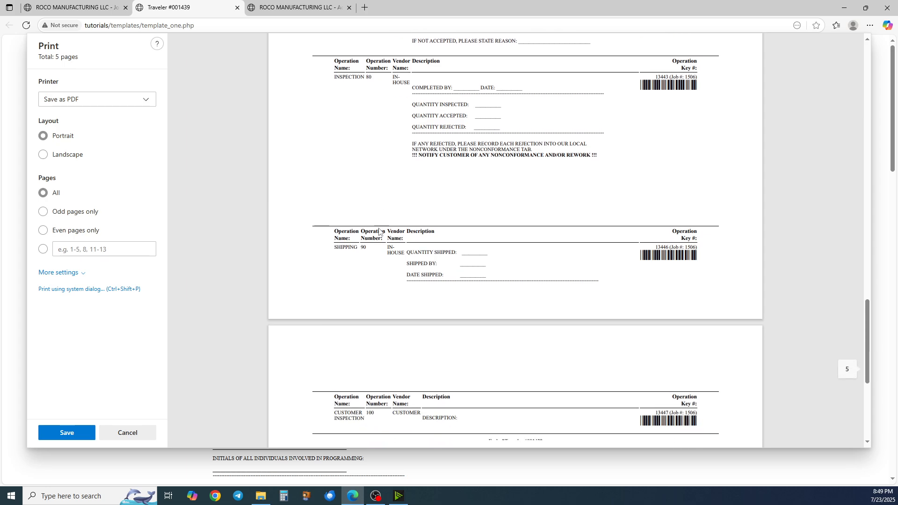
{"action": "scroll", "coordinate": [284, 284], "scroll_direction": "up", "scroll_amount": 1}
{"action": "left_click", "coordinate": [127, 432]}
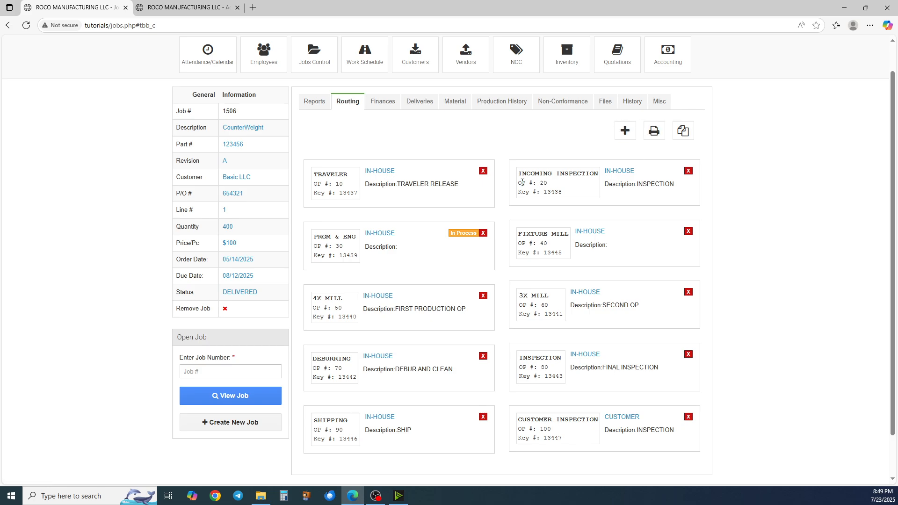
View each routing operation's status under Production History, then return to the routing cards
{"action": "scroll", "coordinate": [511, 173], "scroll_direction": "down", "scroll_amount": 2}
{"action": "scroll", "coordinate": [510, 172], "scroll_direction": "up", "scroll_amount": 2}
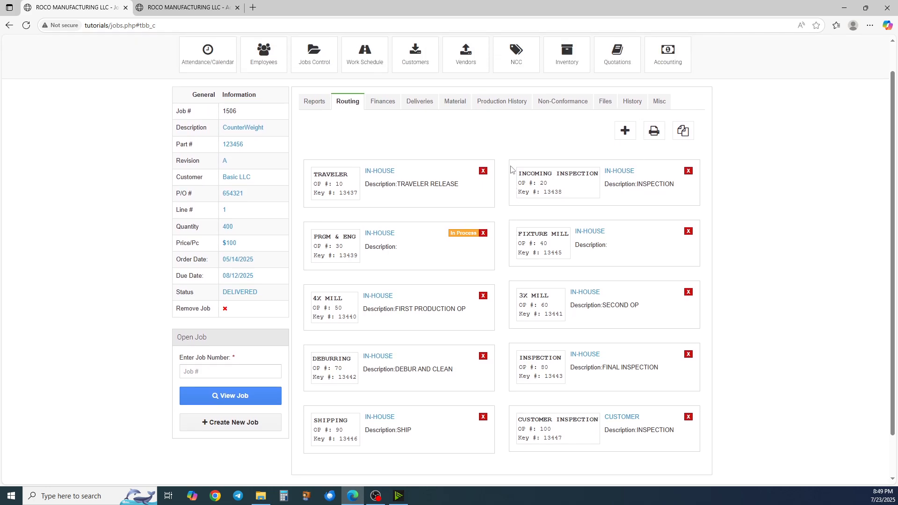
{"action": "left_click", "coordinate": [509, 102]}
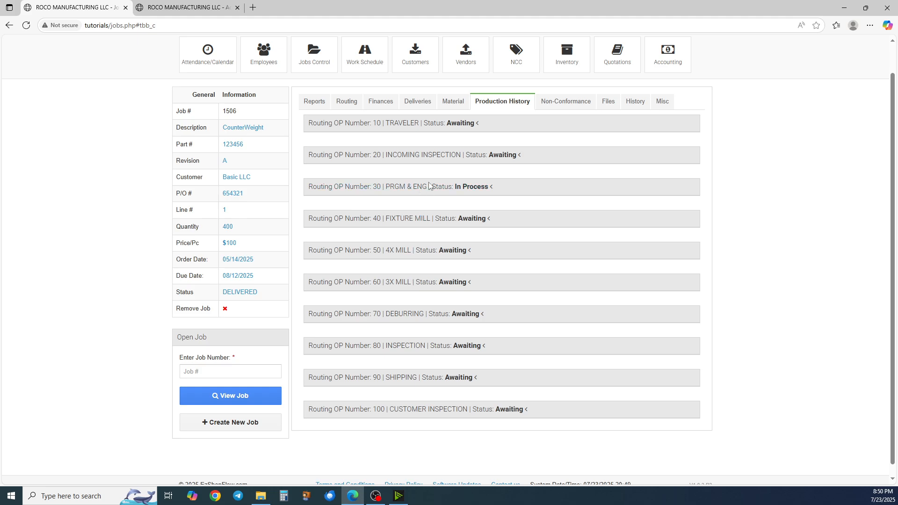
{"action": "left_click", "coordinate": [346, 101]}
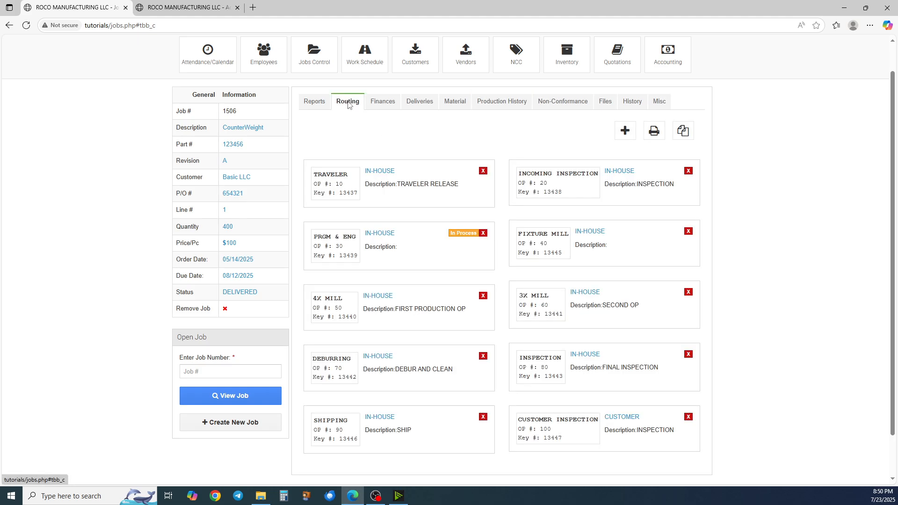
Open Shop View Login from the user menu in a new tab and log out of the shop view
{"action": "scroll", "coordinate": [351, 173], "scroll_direction": "up", "scroll_amount": 1}
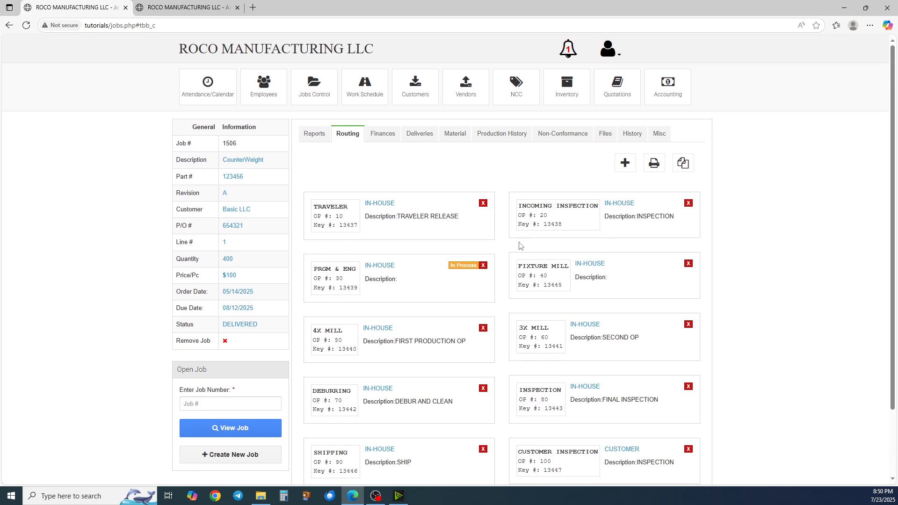
{"action": "left_click", "coordinate": [609, 56]}
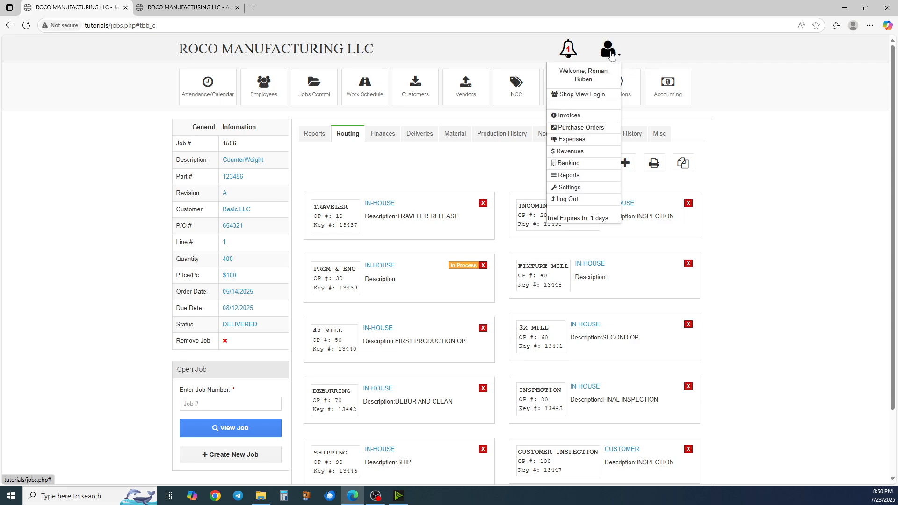
{"action": "right_click", "coordinate": [578, 100]}
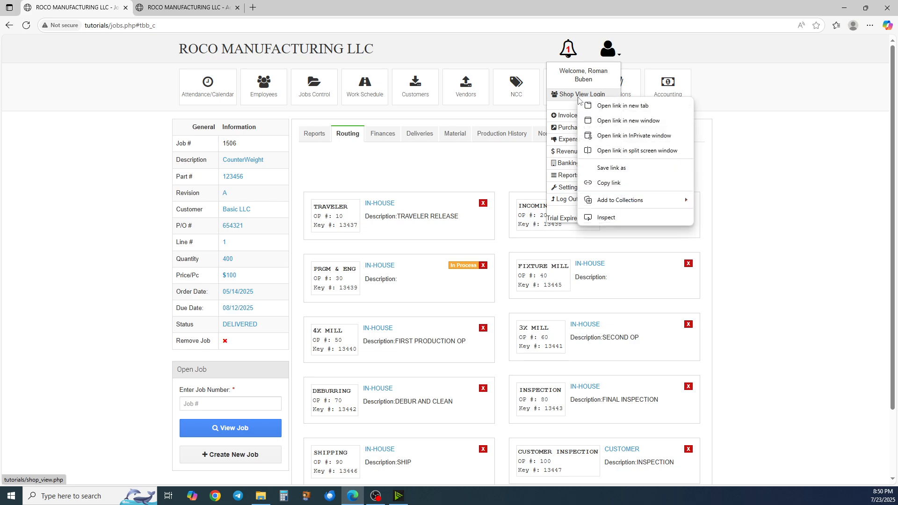
{"action": "left_click", "coordinate": [603, 103]}
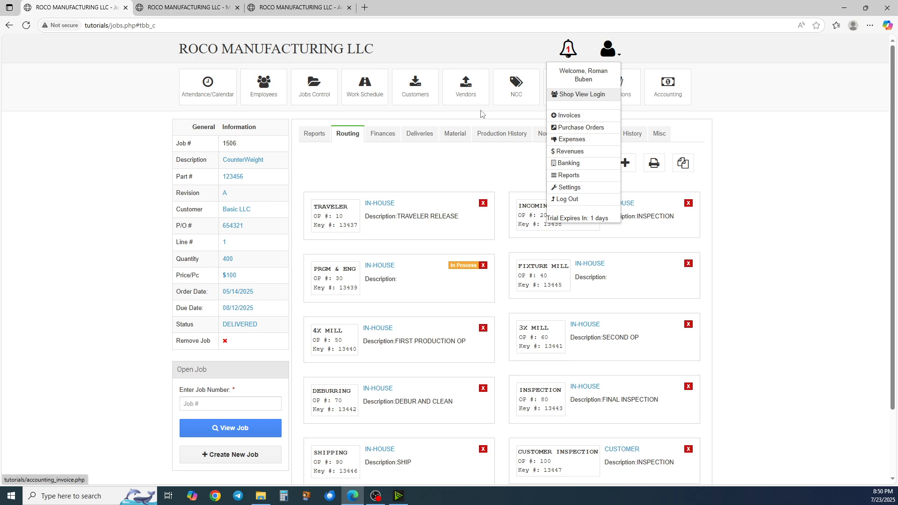
{"action": "left_click", "coordinate": [476, 181]}
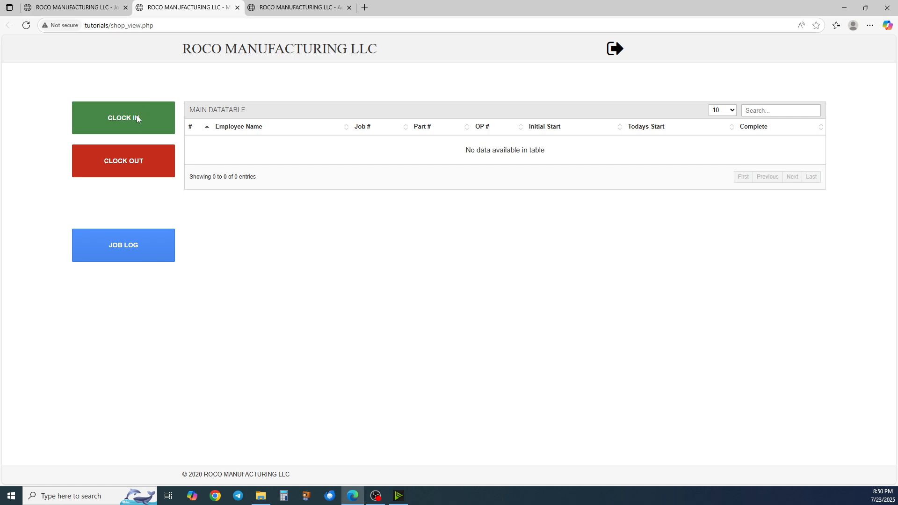
{"action": "left_click", "coordinate": [614, 49]}
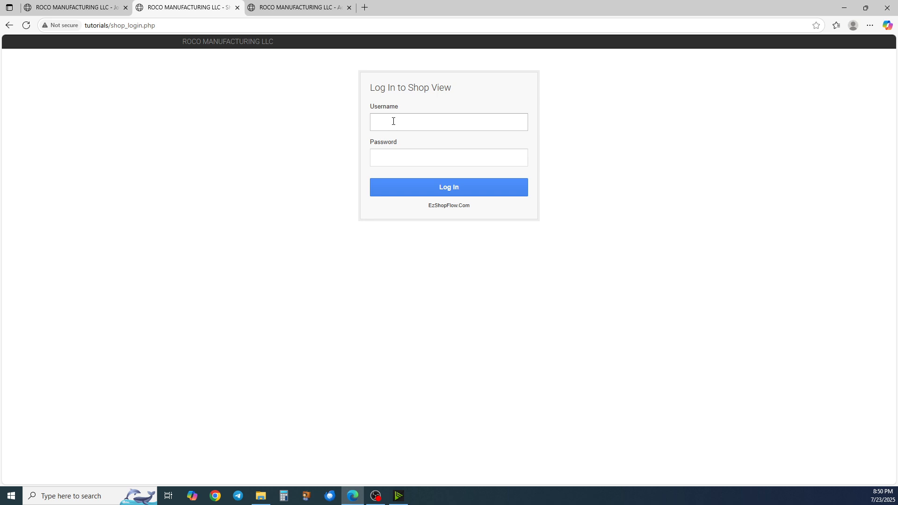
Try to log in to Shop View with the shop username and the account password
{"action": "left_click", "coordinate": [393, 120]}
{"action": "left_click", "coordinate": [398, 158]}
{"action": "left_click", "coordinate": [399, 161]}
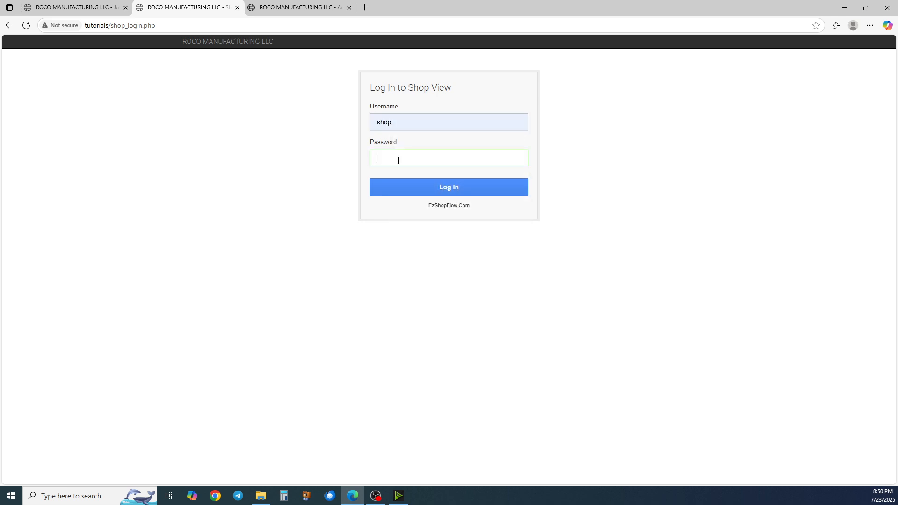
{"action": "type", "text": "shop"}
{"action": "key", "text": "BackSpace"}
{"action": "key", "text": "BackSpace"}
{"action": "type", "text": "shop"}
{"action": "left_click", "coordinate": [445, 187]}
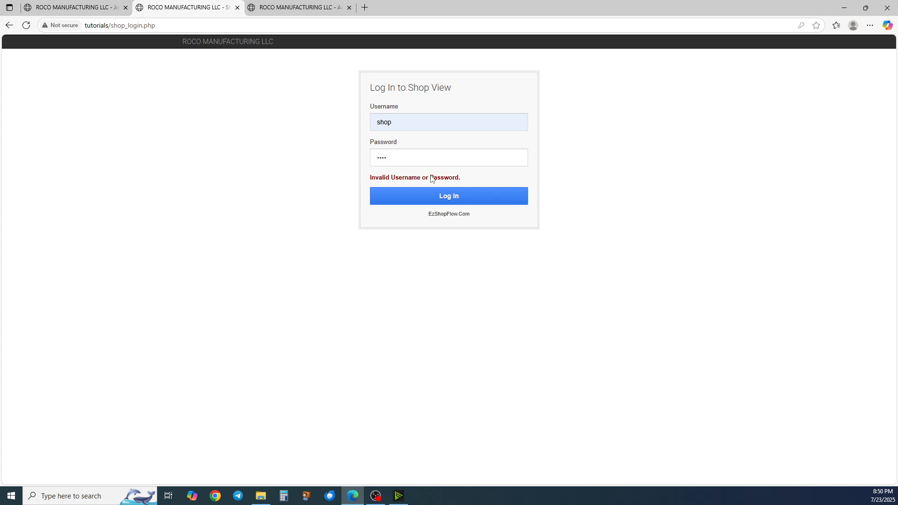
Re-enter the account password and log in to Shop View
{"action": "double_click", "coordinate": [417, 153]}
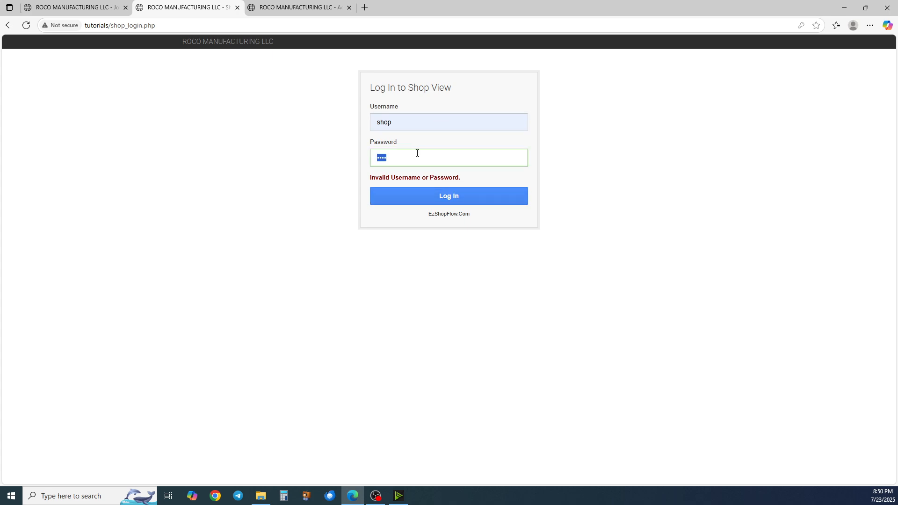
{"action": "type", "text": "••••"}
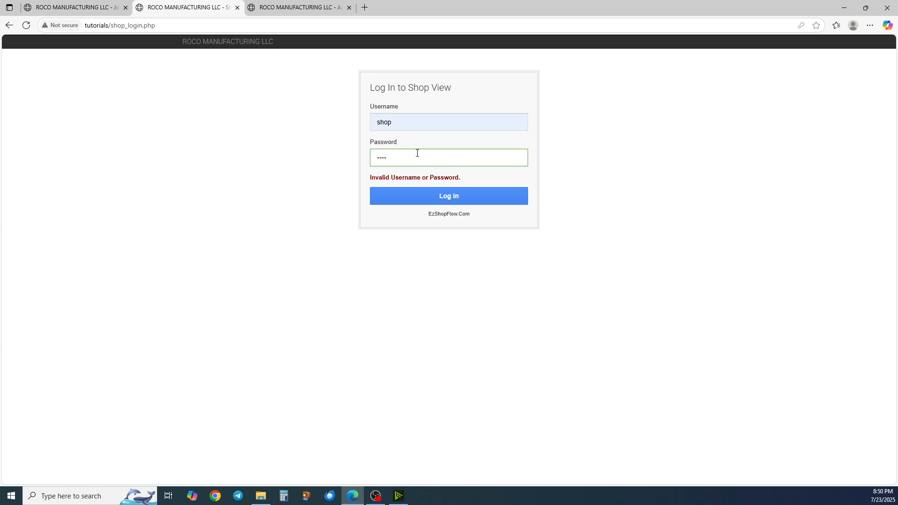
{"action": "left_click", "coordinate": [435, 200]}
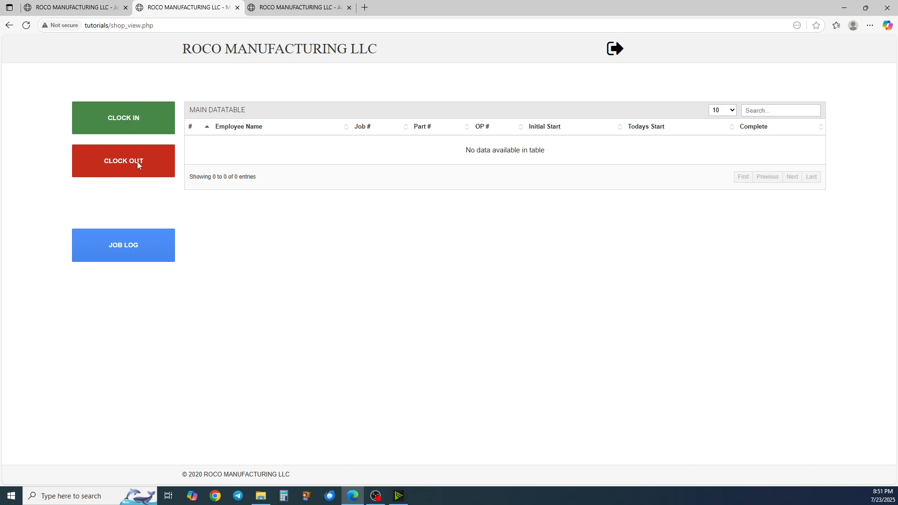
Open the job log and sign in with the employee ID
{"action": "left_click", "coordinate": [124, 245]}
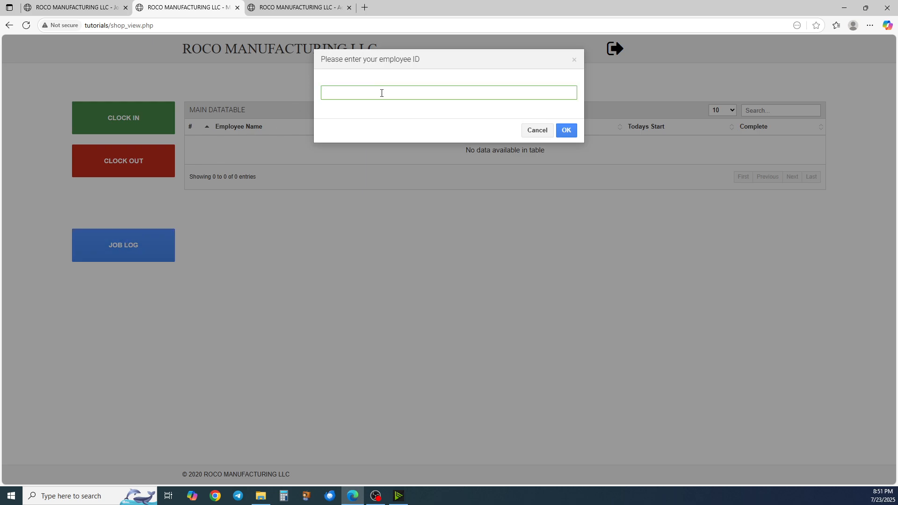
{"action": "type", "text": "111"}
{"action": "key", "text": "Return"}
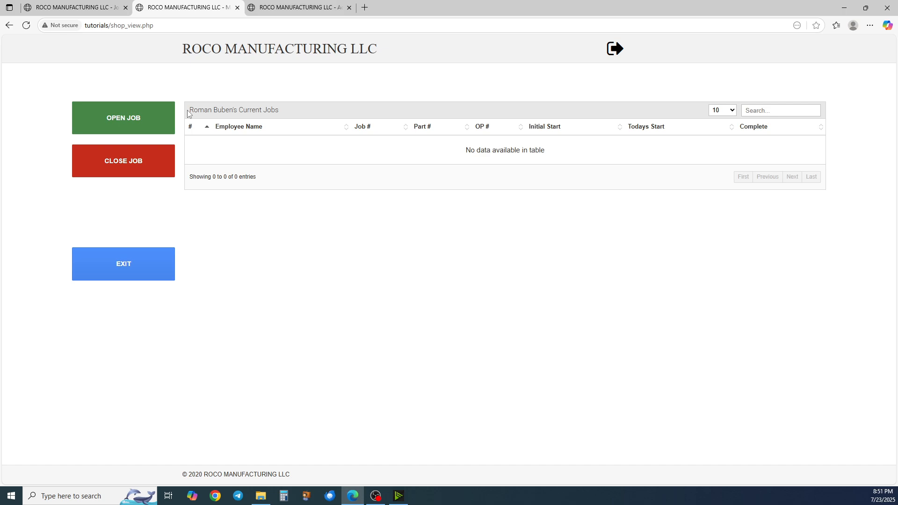
Check the operation key numbers on job 1506's routing cards in the jobs tab, then return to Shop View
{"action": "left_click_drag", "start_coordinate": [188, 114], "coordinate": [285, 108]}
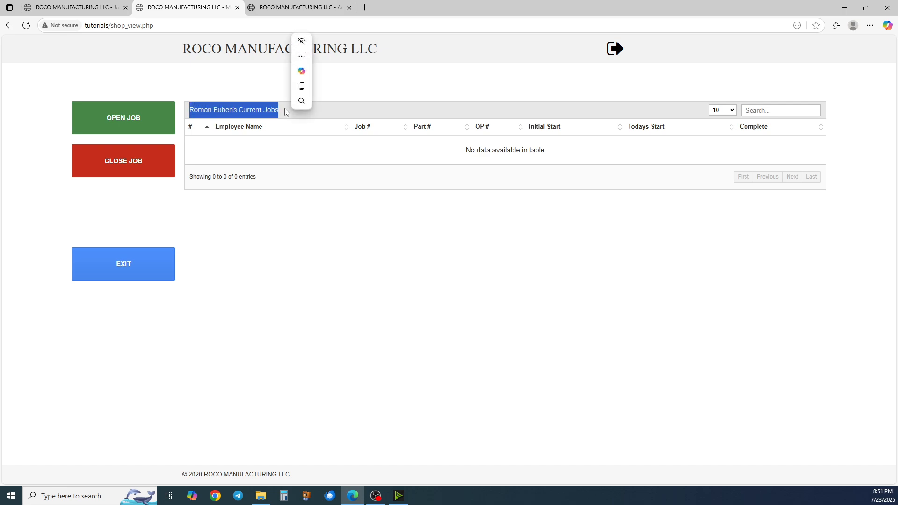
{"action": "left_click", "coordinate": [243, 148]}
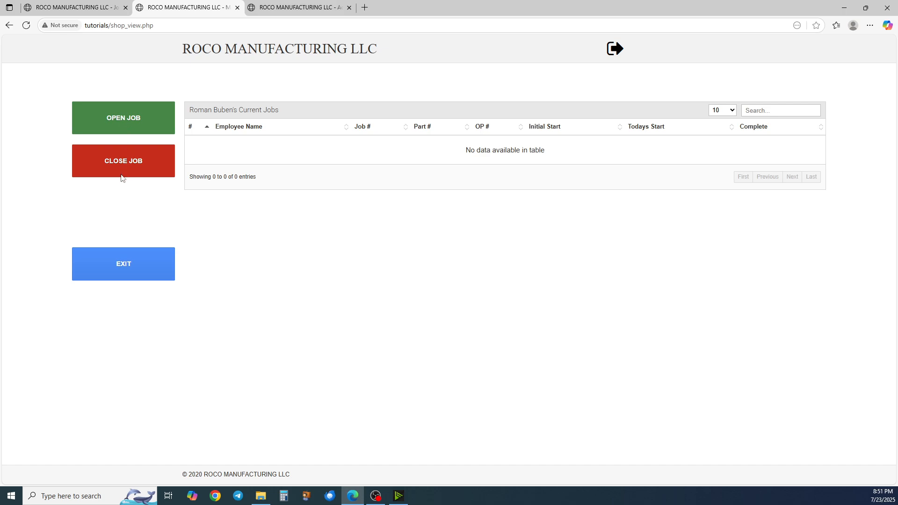
{"action": "left_click", "coordinate": [78, 3]}
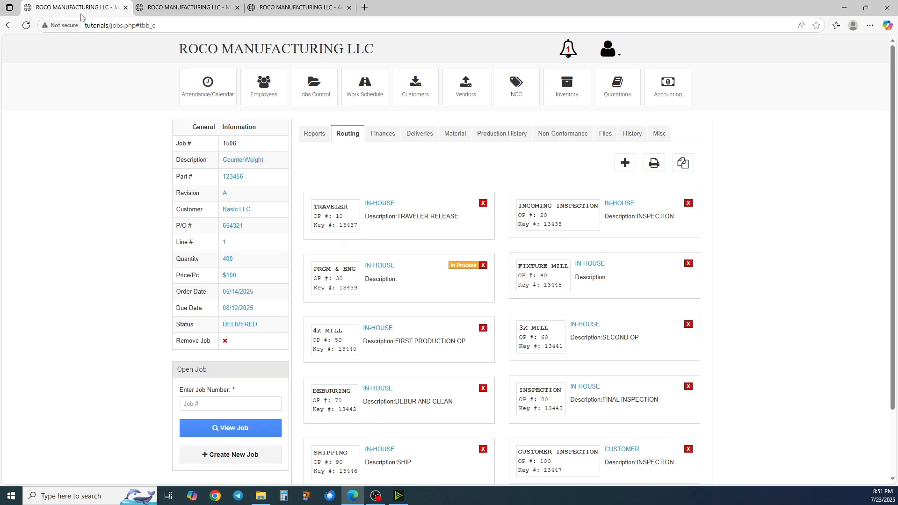
{"action": "scroll", "coordinate": [348, 206], "scroll_direction": "down", "scroll_amount": 1}
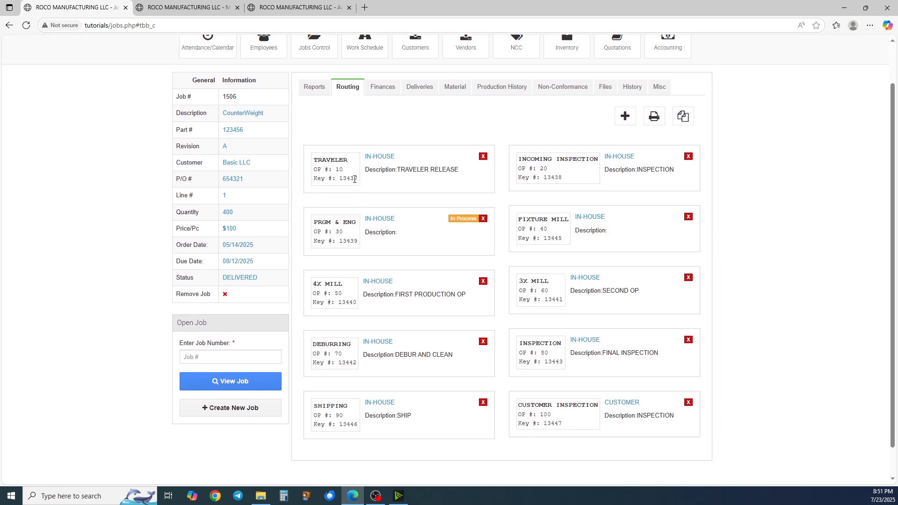
{"action": "scroll", "coordinate": [354, 185], "scroll_direction": "down", "scroll_amount": 1}
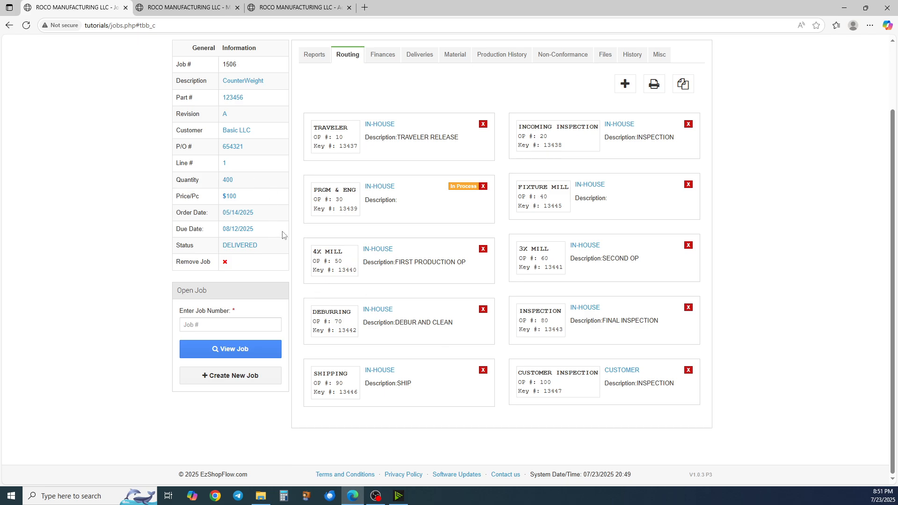
{"action": "left_click_drag", "start_coordinate": [342, 271], "coordinate": [346, 284]}
{"action": "left_click", "coordinate": [148, 12]}
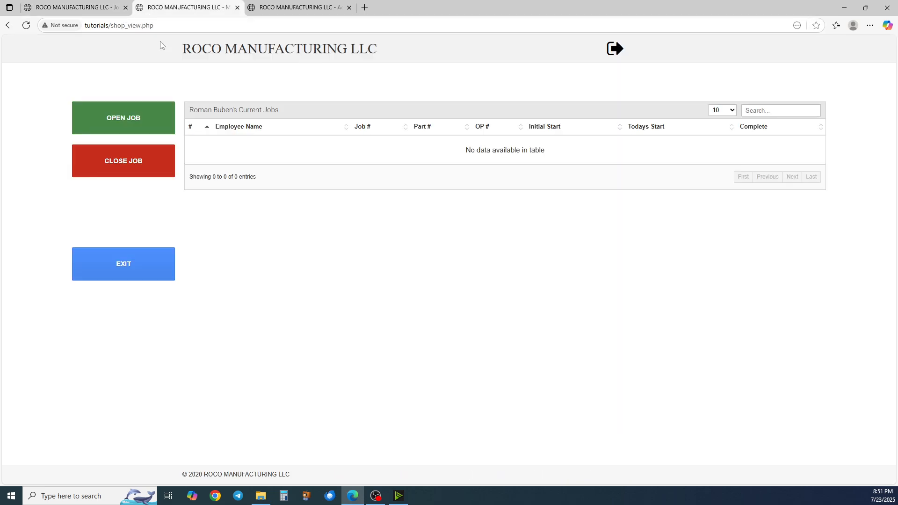
Open a job record for operation key 13440 and confirm starting it
{"action": "left_click", "coordinate": [137, 120]}
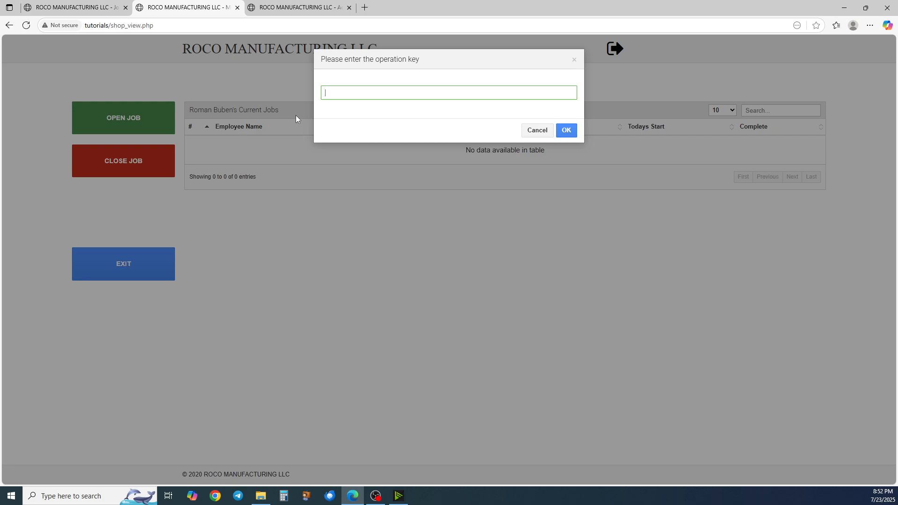
{"action": "type", "text": "13440"}
{"action": "key", "text": "Return"}
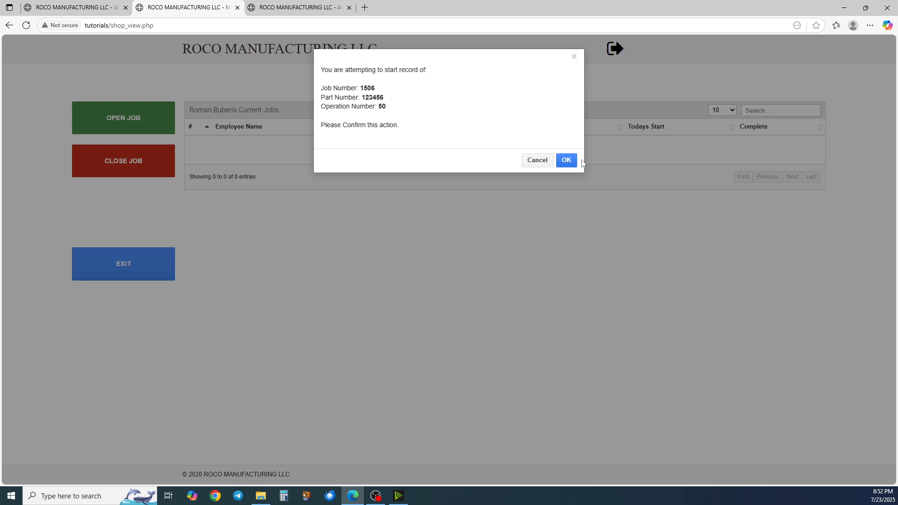
{"action": "left_click", "coordinate": [567, 160]}
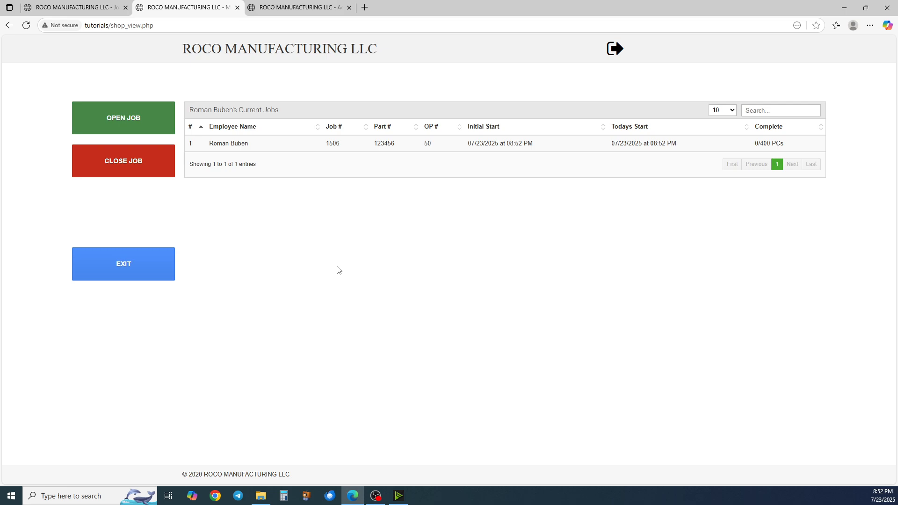
Exit the job screen and re-enter the job log with the employee ID
{"action": "left_click", "coordinate": [129, 270]}
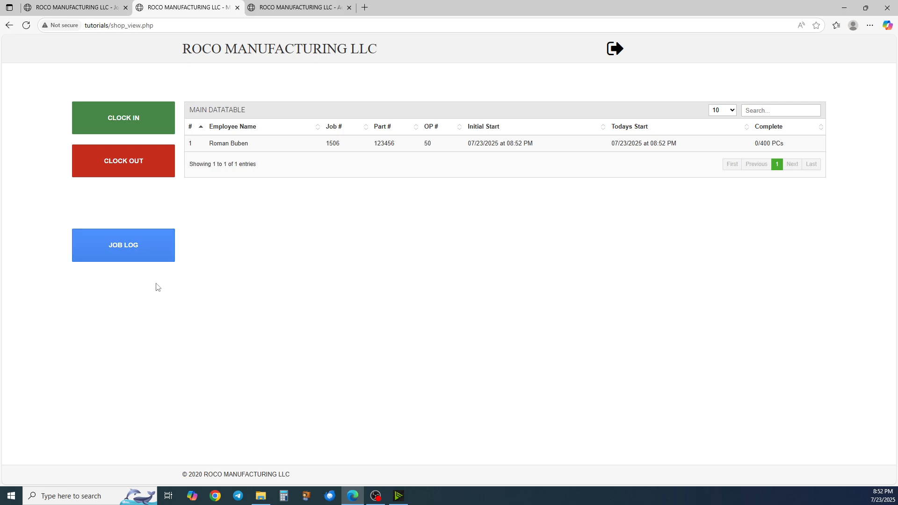
{"action": "left_click", "coordinate": [146, 251]}
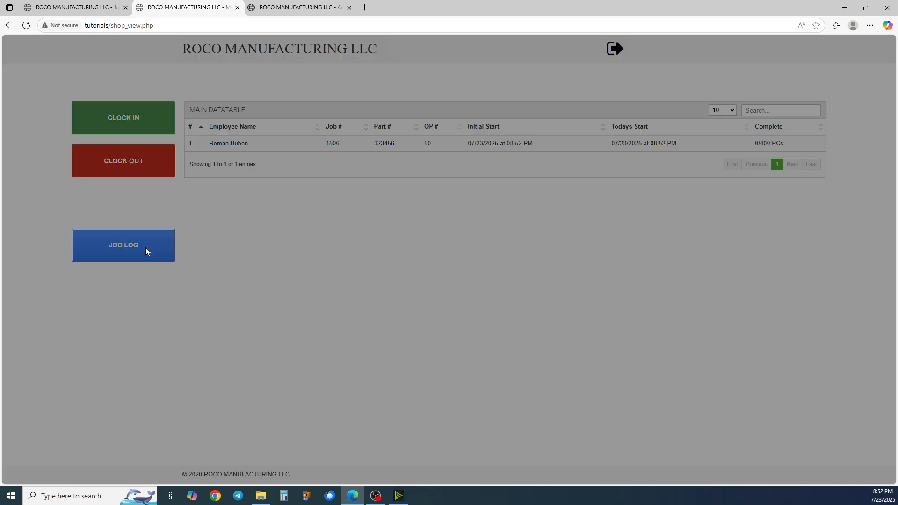
{"action": "type", "text": "111"}
{"action": "key", "text": "Return"}
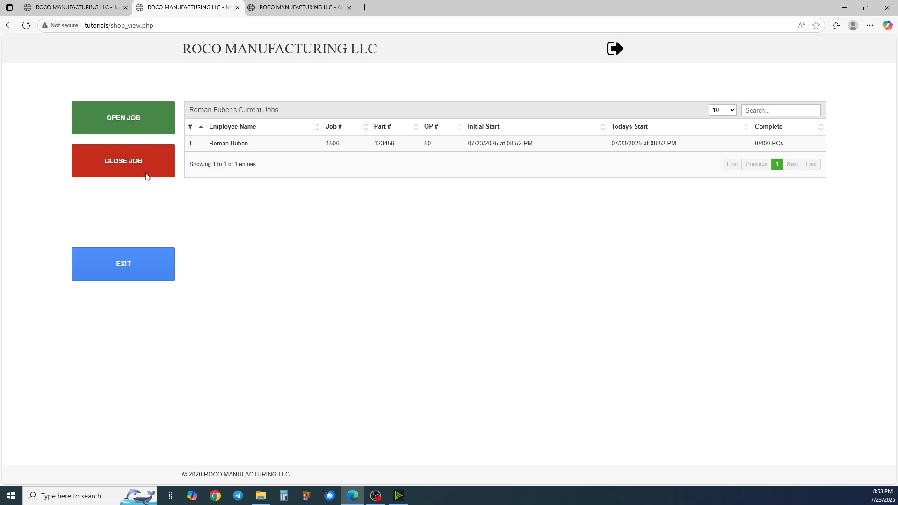
Start closing the job for Part 123456, OP 50, entering 60 minutes, 10 accepted and 0 rejected parts
{"action": "left_click", "coordinate": [128, 165]}
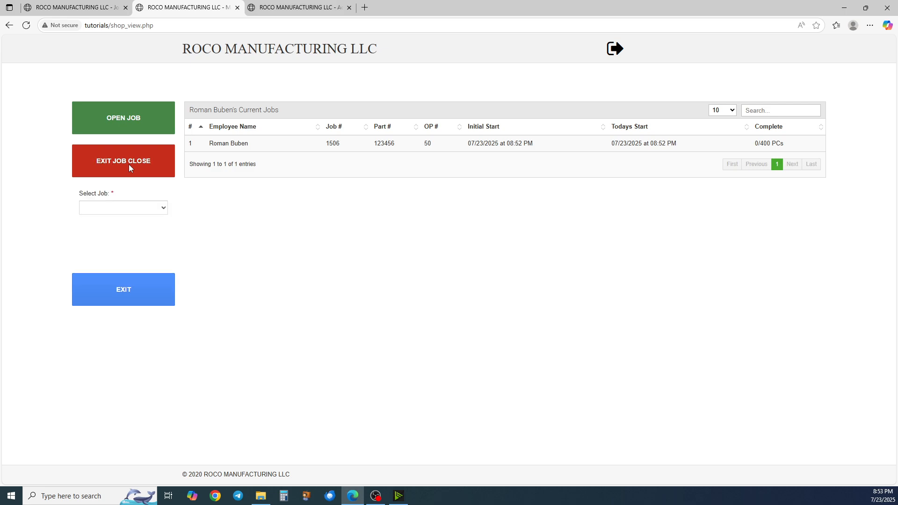
{"action": "left_click", "coordinate": [118, 207]}
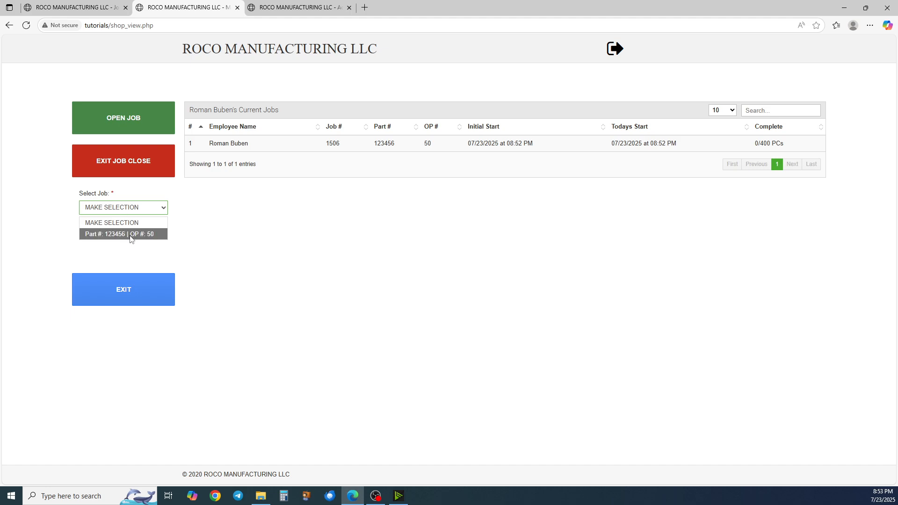
{"action": "left_click", "coordinate": [130, 234]}
{"action": "scroll", "coordinate": [129, 224], "scroll_direction": "down", "scroll_amount": 2}
{"action": "scroll", "coordinate": [126, 210], "scroll_direction": "up", "scroll_amount": 1}
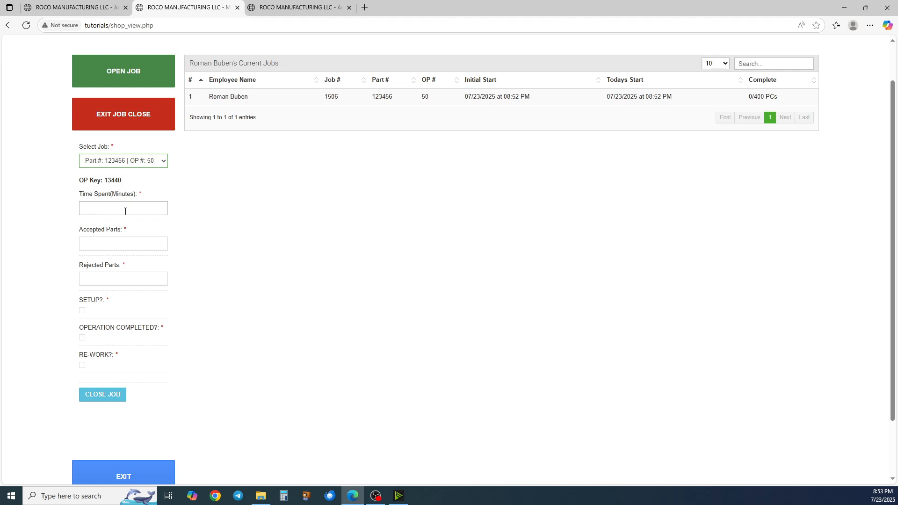
{"action": "left_click", "coordinate": [125, 209]}
{"action": "left_click", "coordinate": [154, 187]}
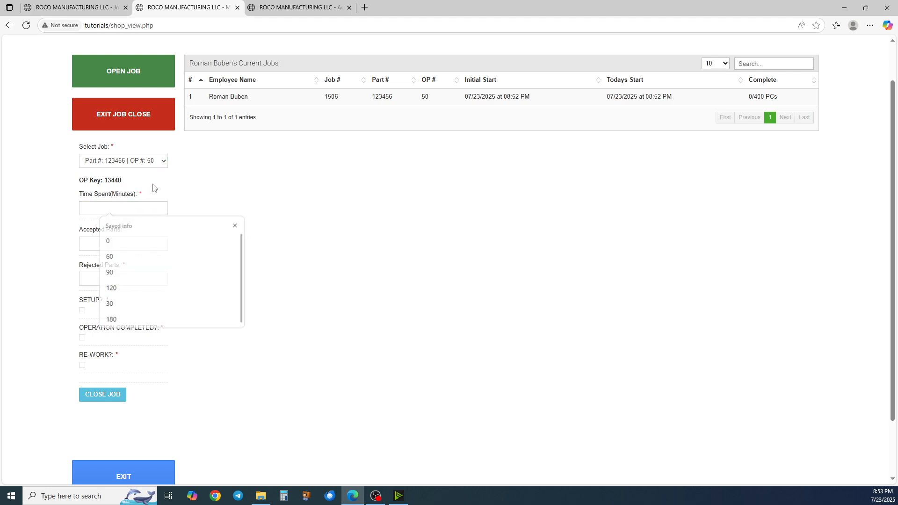
{"action": "left_click", "coordinate": [129, 208]}
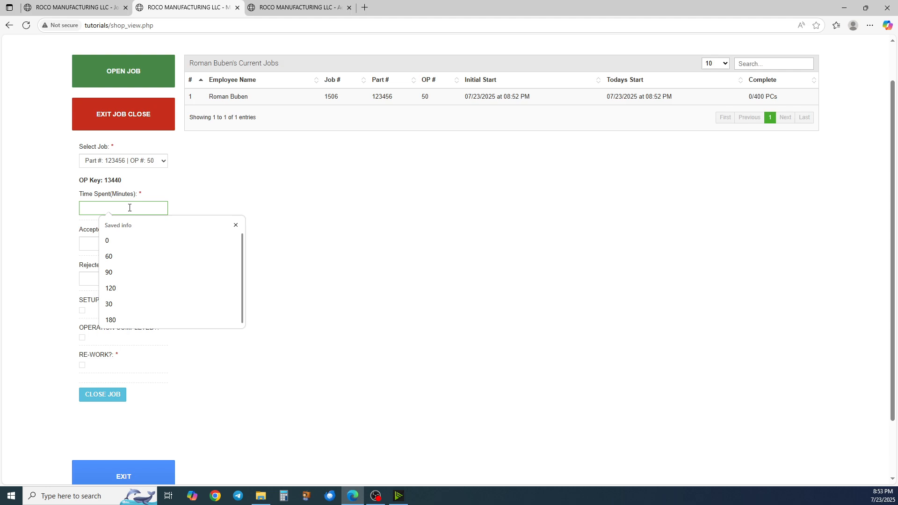
{"action": "type", "text": "60"}
{"action": "key", "text": "Tab"}
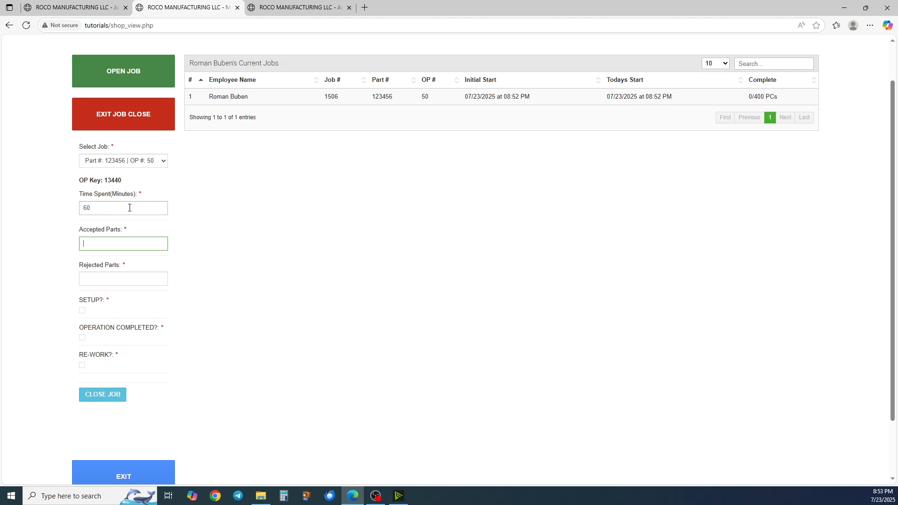
{"action": "type", "text": "10"}
{"action": "key", "text": "Tab"}
{"action": "type", "text": "0"}
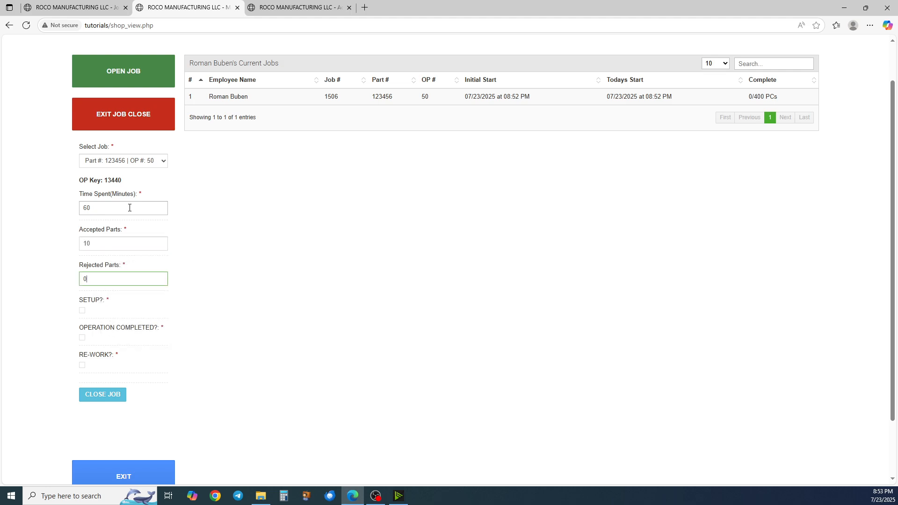
{"action": "key", "text": "Tab"}
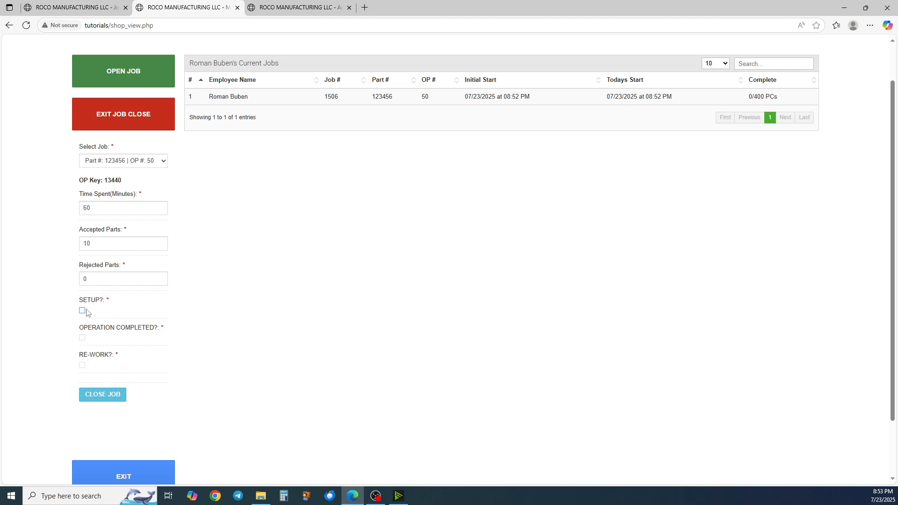
Set the time spent to 0 minutes, close the job and acknowledge the message
{"action": "double_click", "coordinate": [99, 208]}
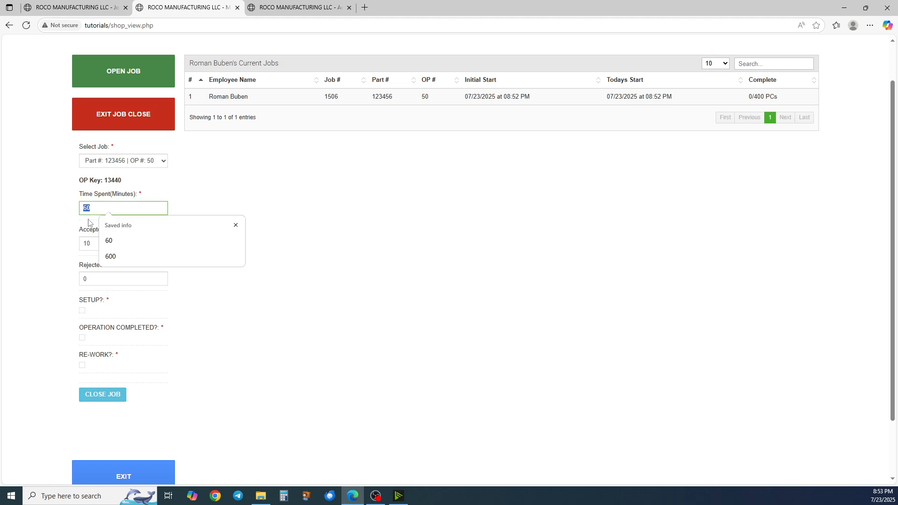
{"action": "type", "text": "0"}
{"action": "left_click", "coordinate": [140, 195]}
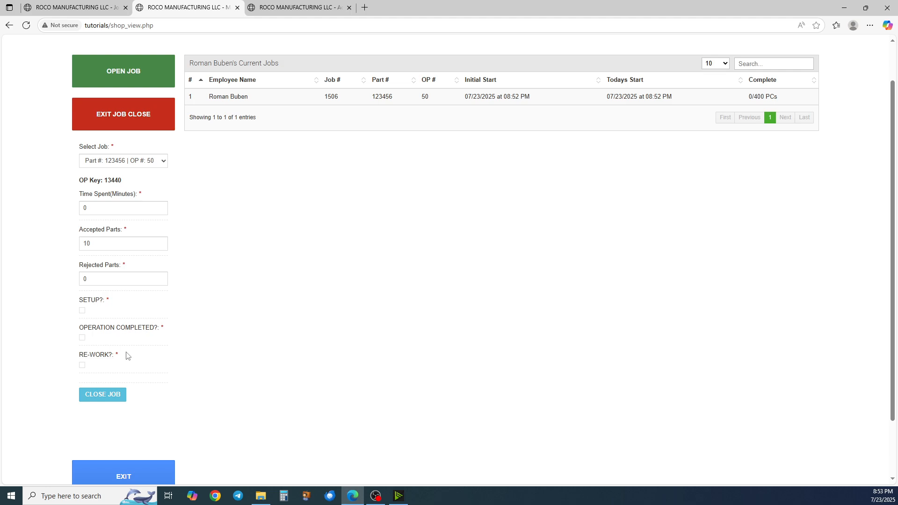
{"action": "left_click", "coordinate": [102, 397]}
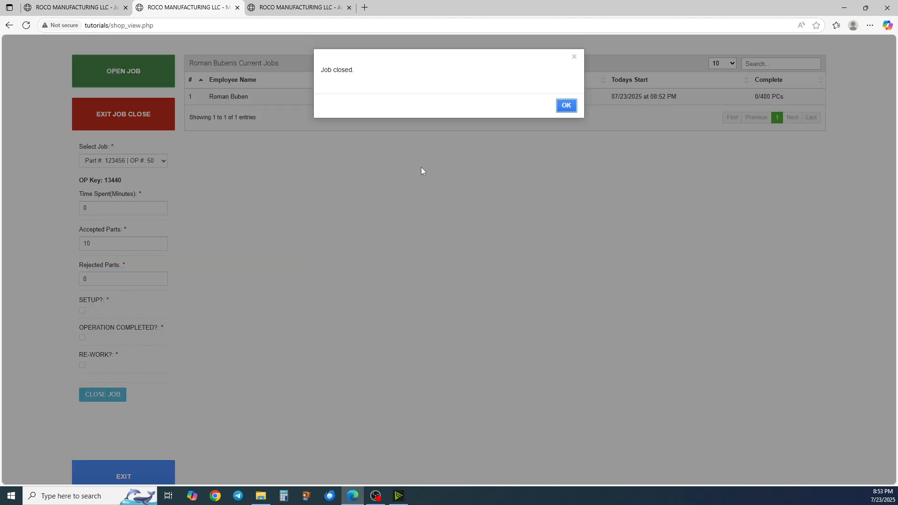
{"action": "left_click", "coordinate": [566, 105]}
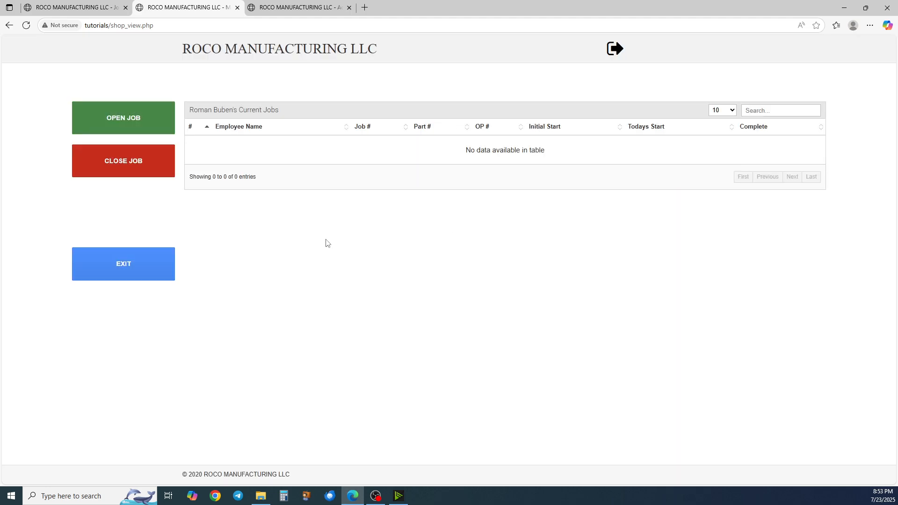
{"action": "left_click", "coordinate": [126, 120]}
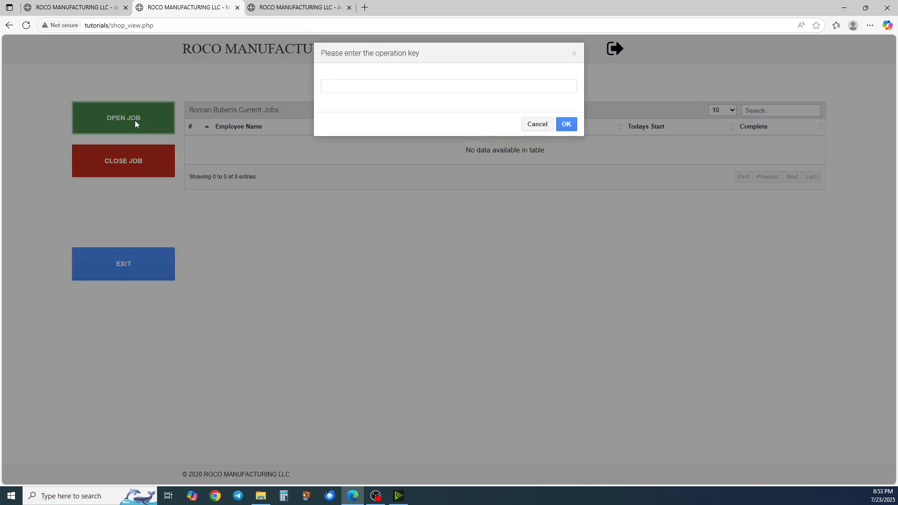
{"action": "type", "text": "102"}
{"action": "key", "text": "Return"}
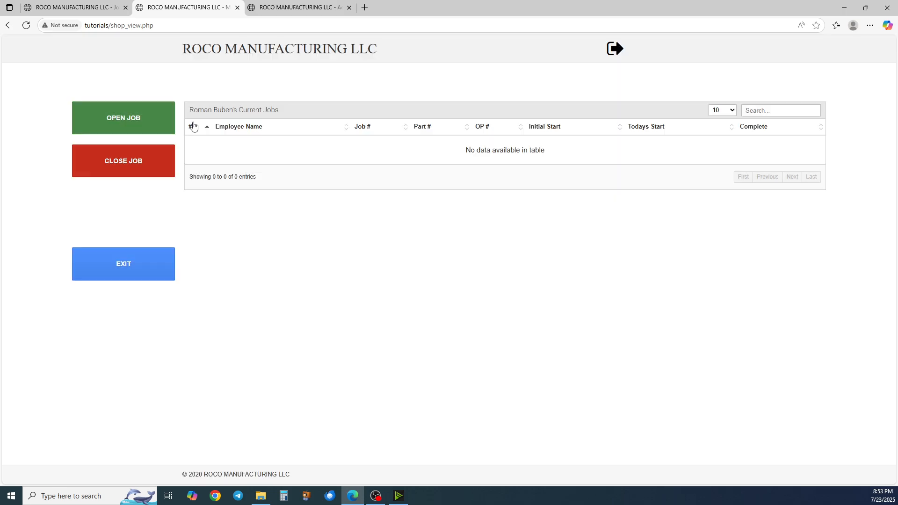
Start a new job record for operation 50 of job 1506 and acknowledge the confirmation
{"action": "key", "text": "Return"}
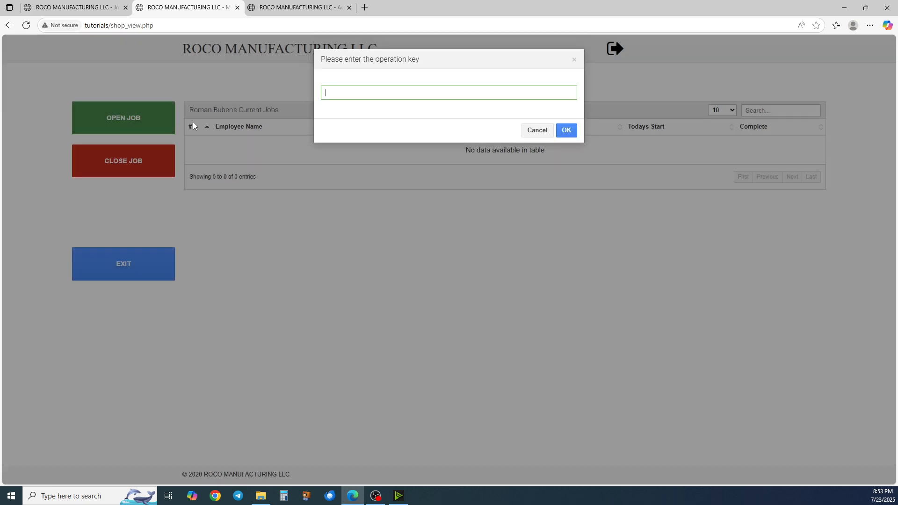
{"action": "type", "text": "13"}
{"action": "type", "text": "06"}
{"action": "key", "text": "Return"}
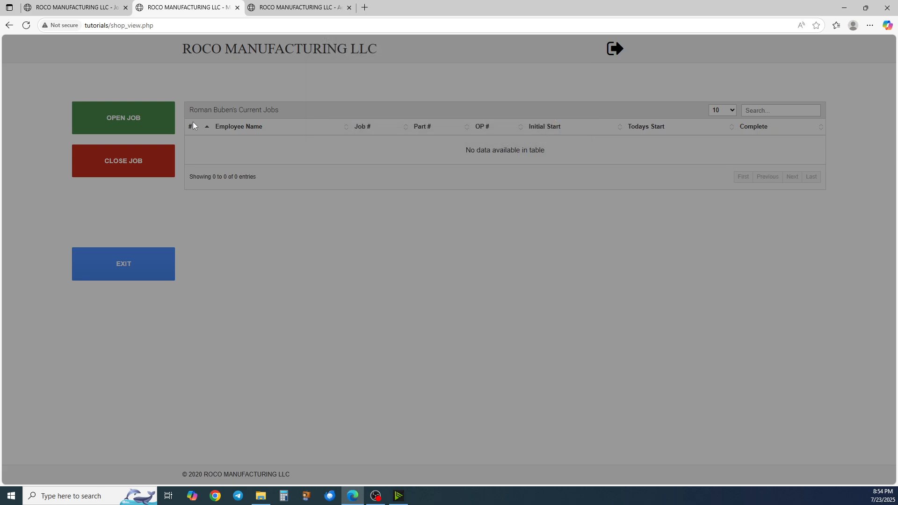
{"action": "key", "text": "Return"}
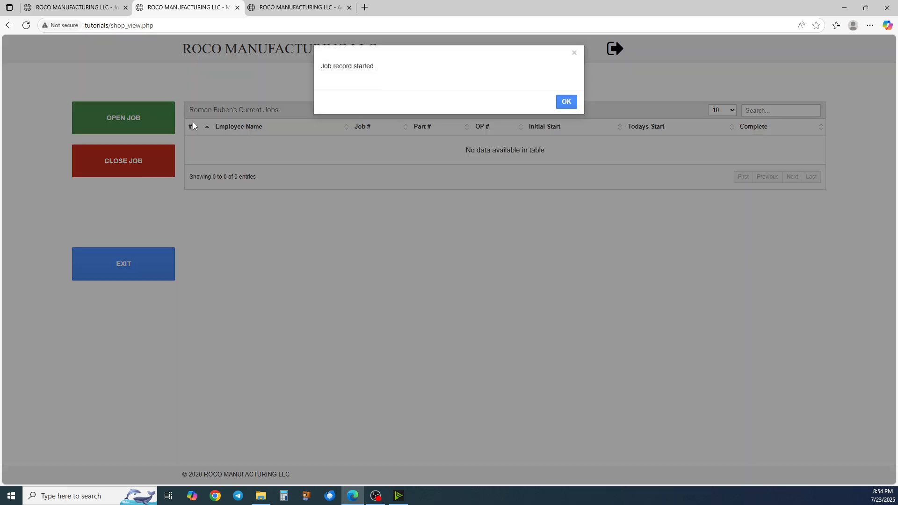
{"action": "key", "text": "Return"}
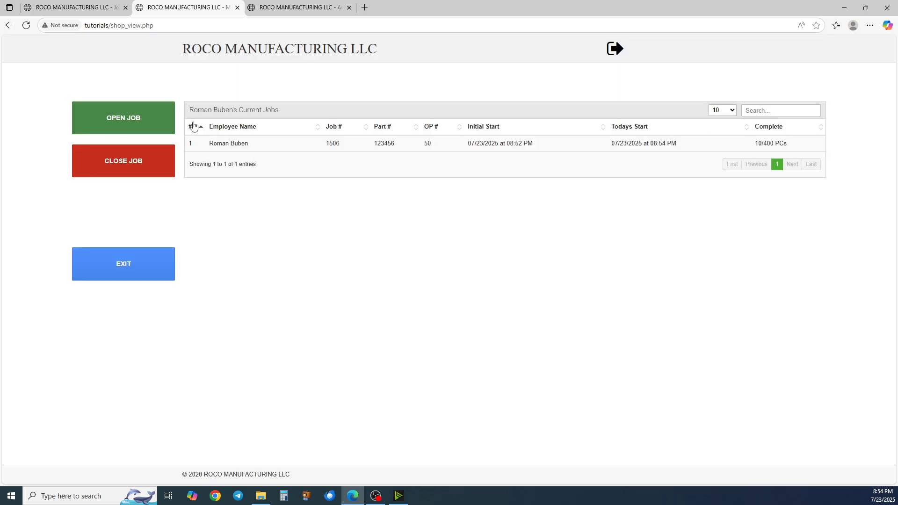
Close the job for Part 123456, OP 50 with 60 minutes spent, 20 accepted and 0 rejected parts, and acknowledge the message
{"action": "left_click", "coordinate": [131, 165]}
{"action": "left_click", "coordinate": [124, 207]}
{"action": "left_click", "coordinate": [122, 234]}
{"action": "scroll", "coordinate": [123, 237], "scroll_direction": "down", "scroll_amount": 1}
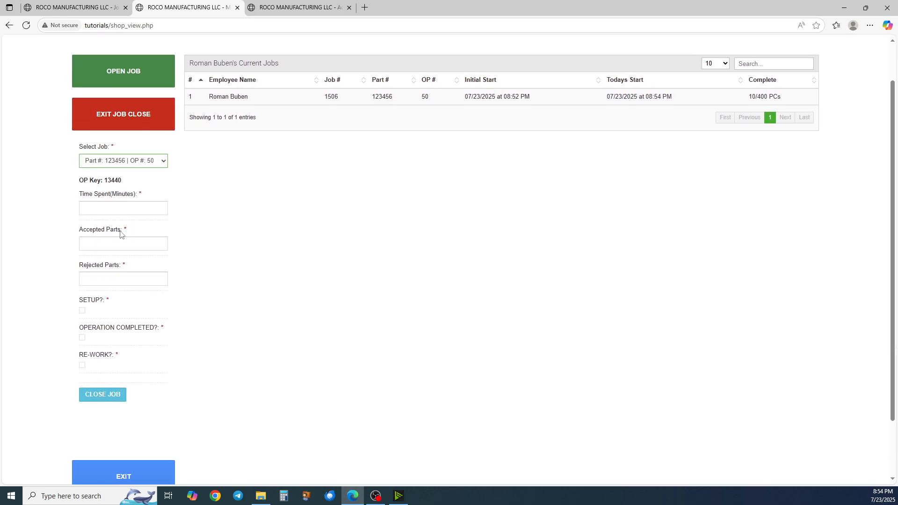
{"action": "left_click", "coordinate": [124, 208]}
{"action": "type", "text": "60"}
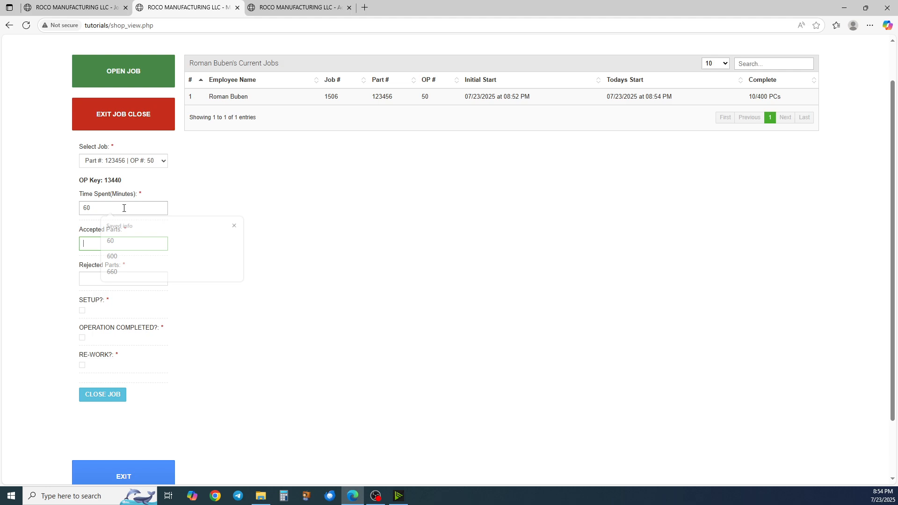
{"action": "key", "text": "Tab"}
{"action": "type", "text": "20"}
{"action": "key", "text": "Tab"}
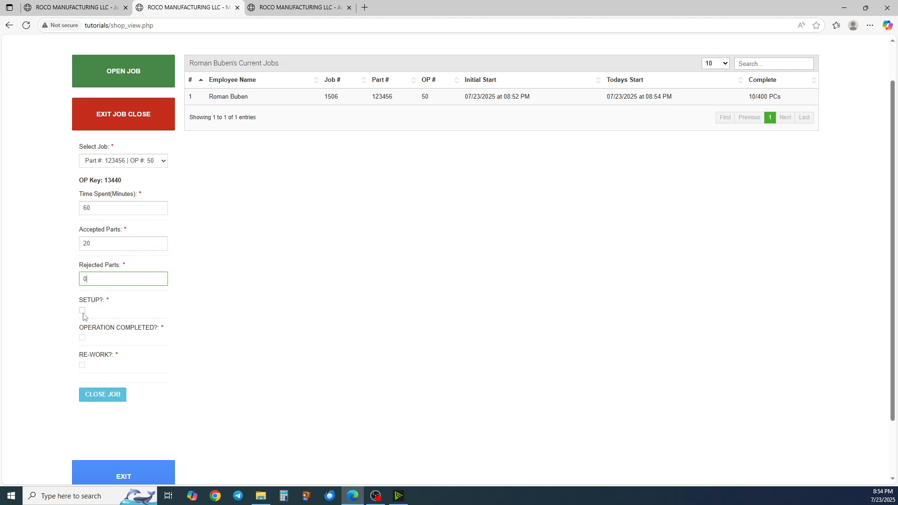
{"action": "left_click", "coordinate": [109, 400]}
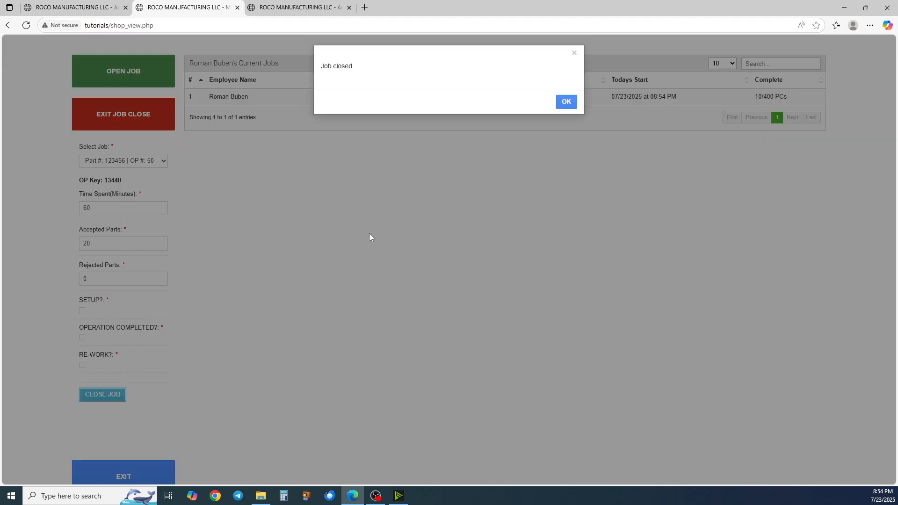
{"action": "left_click", "coordinate": [566, 101]}
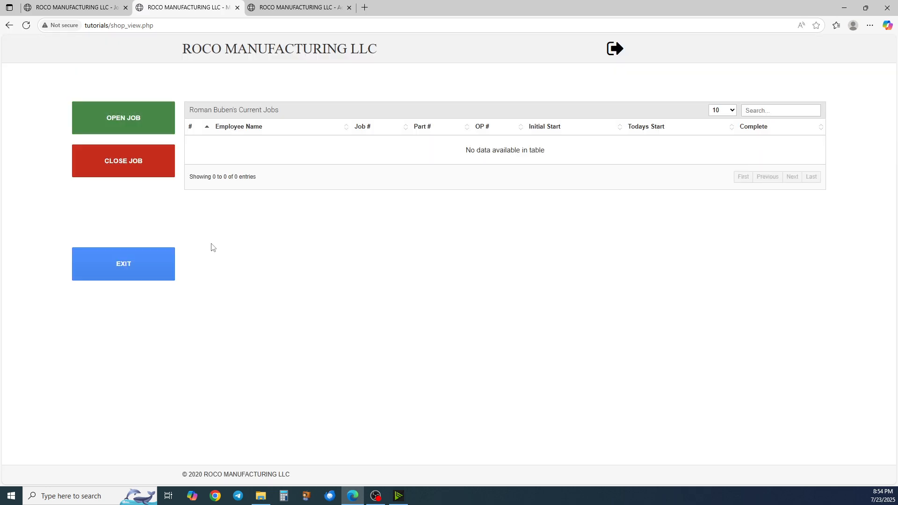
Open a new job record for operation 50 with operation key 13440 and acknowledge the confirmations
{"action": "left_click", "coordinate": [152, 119]}
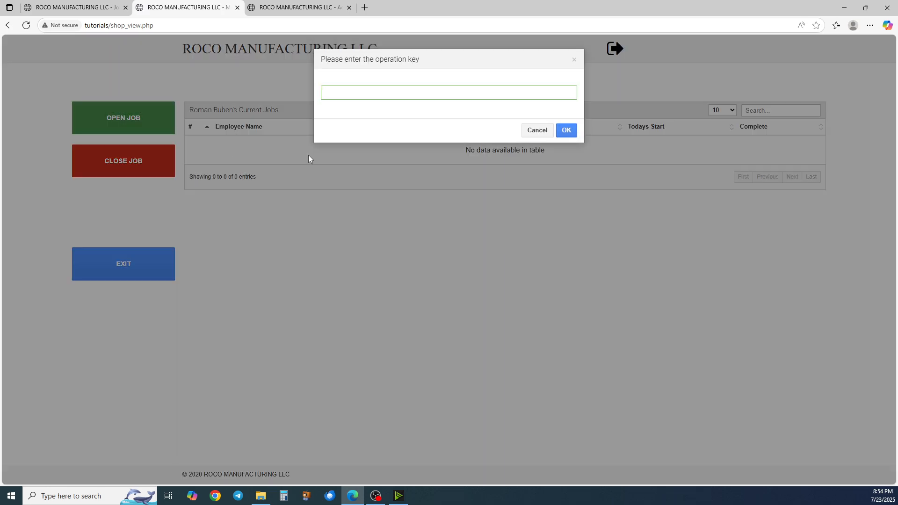
{"action": "type", "text": "134"}
{"action": "key", "text": "BackSpace"}
{"action": "type", "text": "446"}
{"action": "key", "text": "Return"}
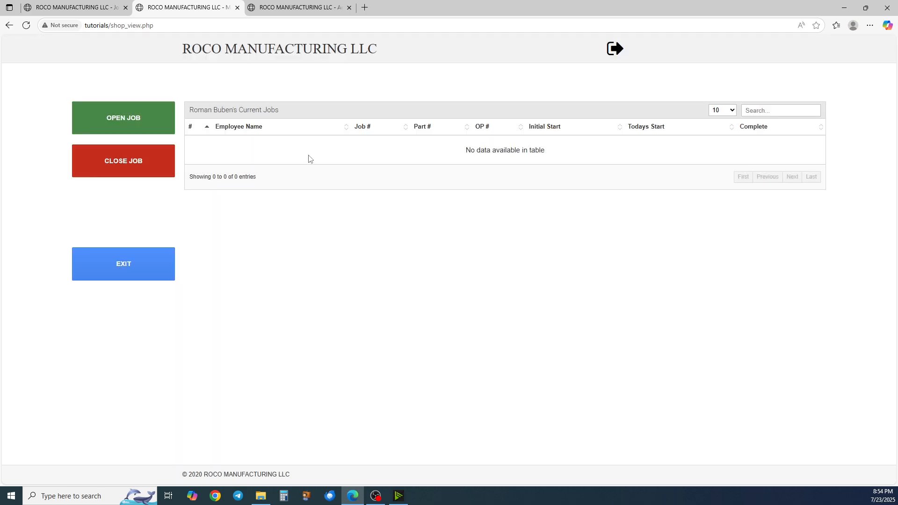
{"action": "key", "text": "Return"}
{"action": "key", "text": "Return"}
Close the OP 50 job as setup with 120 minutes spent, 0 accepted and 0 rejected parts, and acknowledge the message
{"action": "left_click", "coordinate": [133, 166]}
{"action": "left_click", "coordinate": [123, 207]}
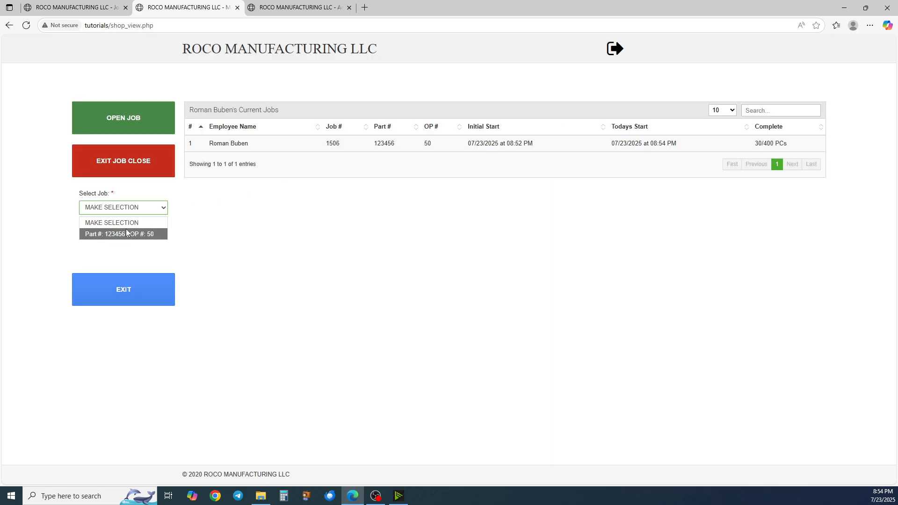
{"action": "left_click", "coordinate": [123, 235]}
{"action": "left_click", "coordinate": [116, 255]}
{"action": "type", "text": "120"}
{"action": "key", "text": "Tab"}
{"action": "type", "text": "0"}
{"action": "key", "text": "Tab"}
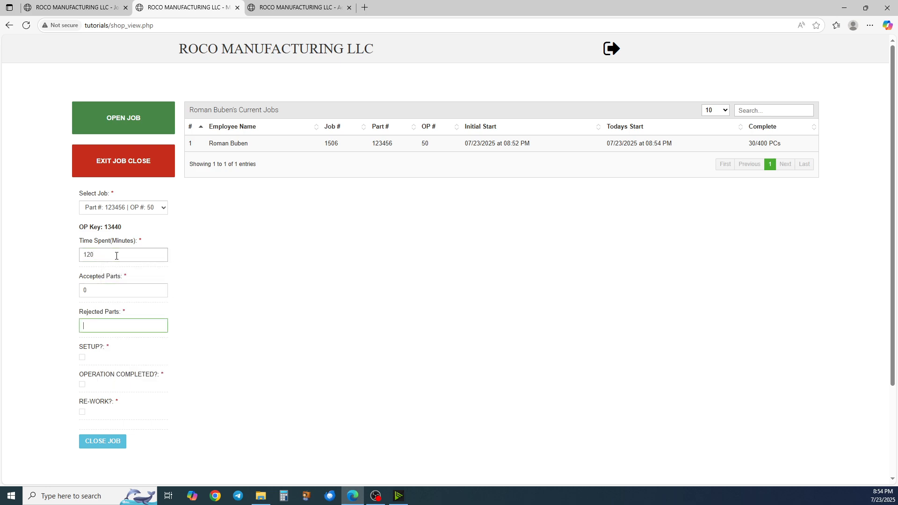
{"action": "type", "text": "0"}
{"action": "key", "text": "Tab"}
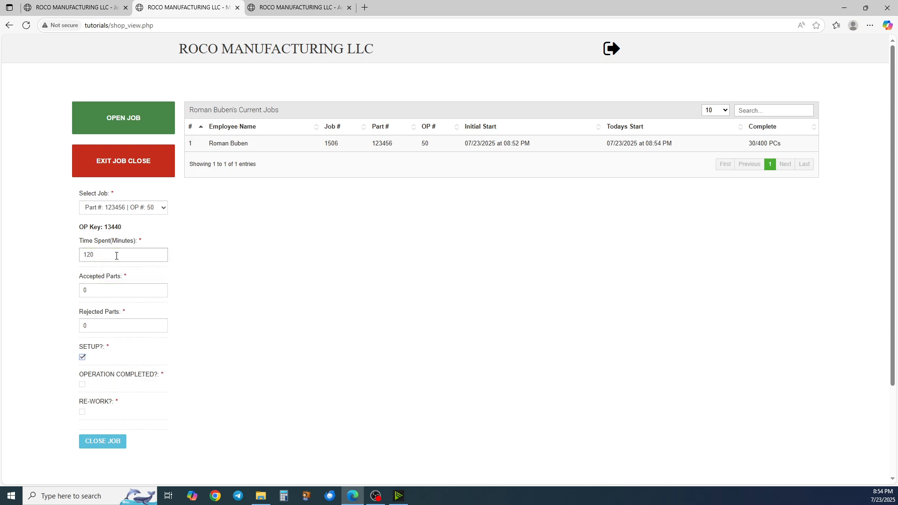
{"action": "left_click", "coordinate": [102, 441]}
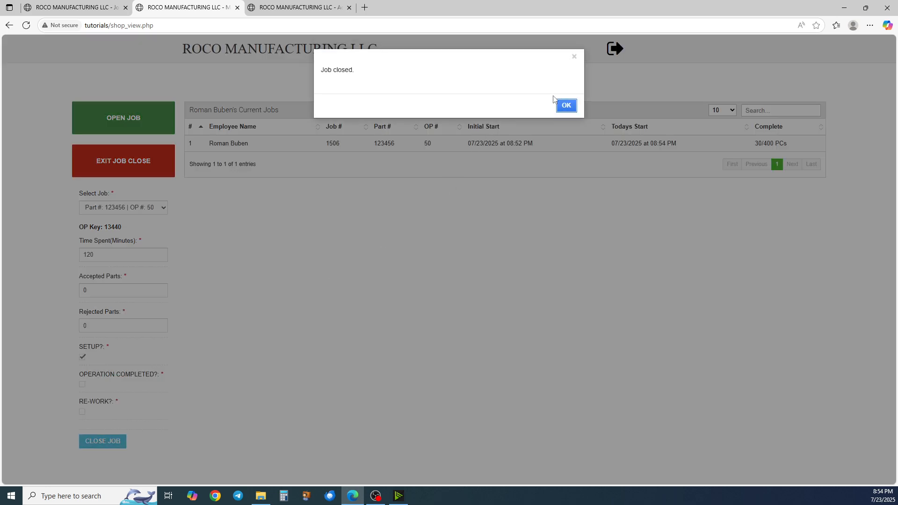
{"action": "left_click", "coordinate": [565, 105]}
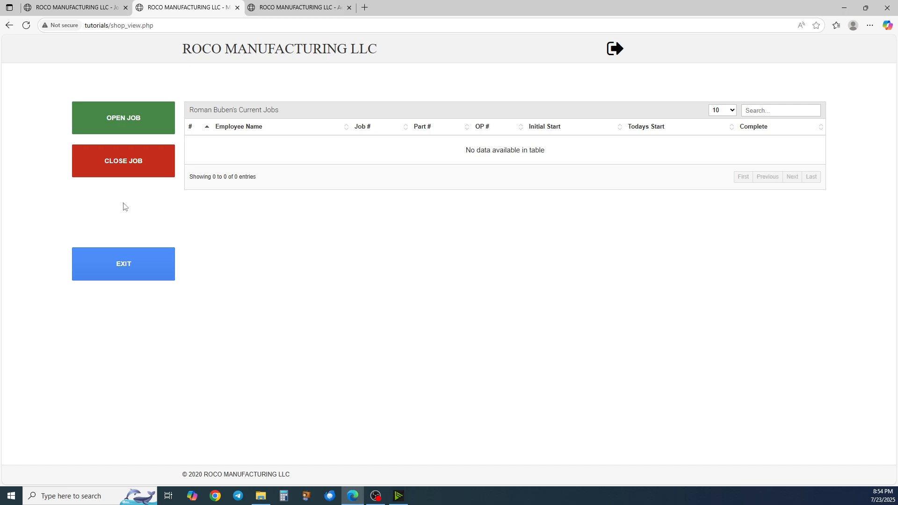
Switch to the job 1506 page and reload it, confirming the form resubmission
{"action": "left_click", "coordinate": [68, 7]}
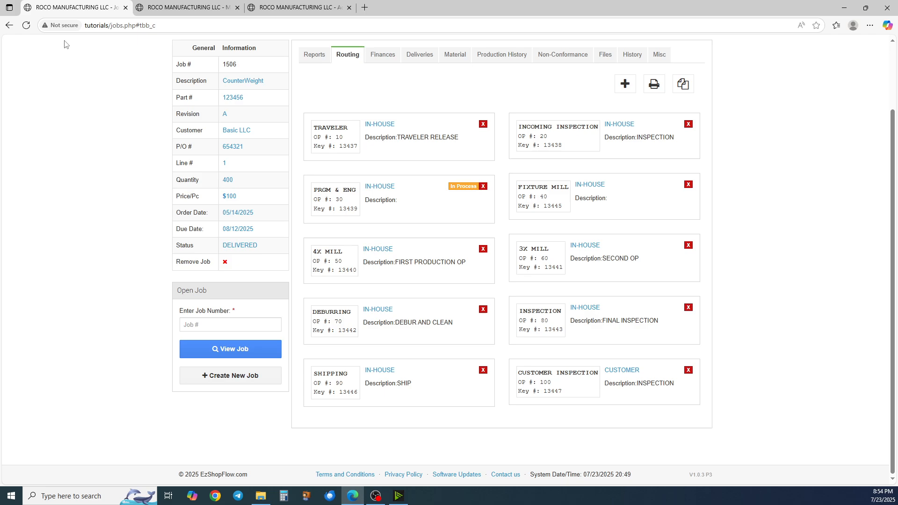
{"action": "scroll", "coordinate": [135, 166], "scroll_direction": "up", "scroll_amount": 1}
{"action": "key", "text": "F5"}
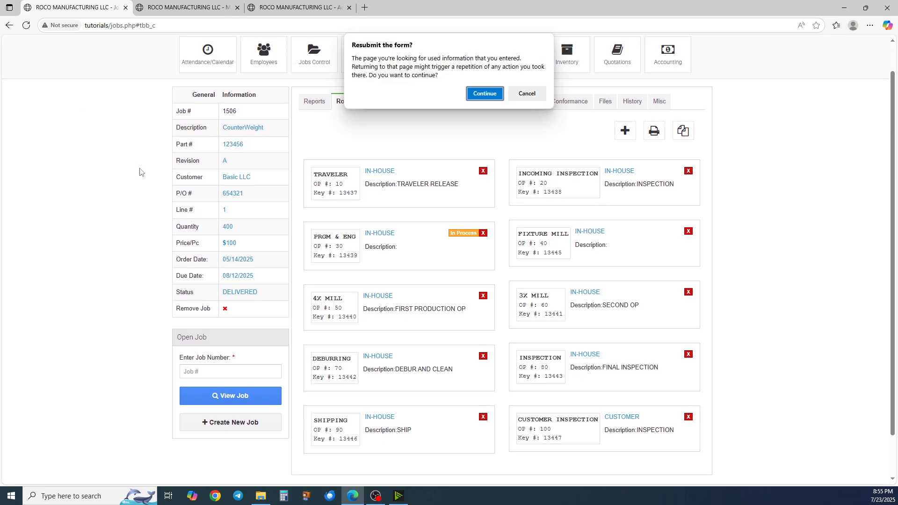
{"action": "key", "text": "Return"}
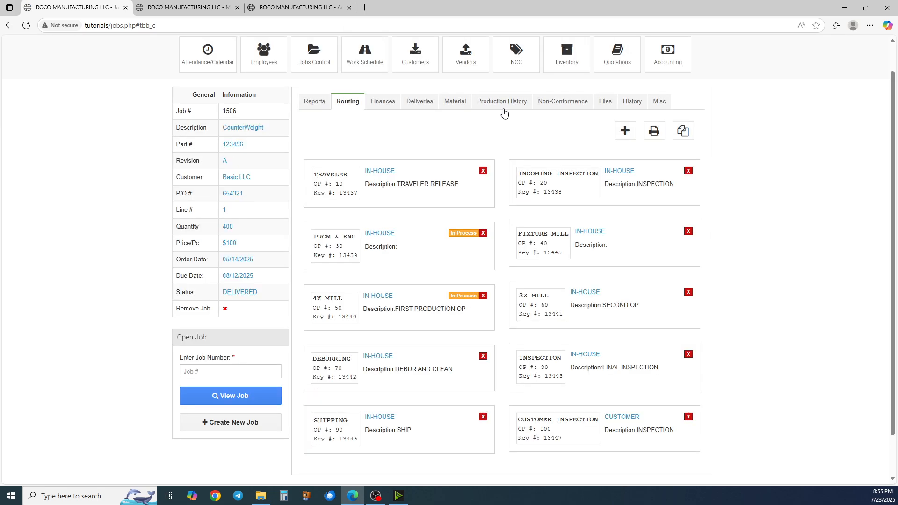
Open the job's production history and expand the OP 30 and OP 50 entries
{"action": "left_click", "coordinate": [505, 107]}
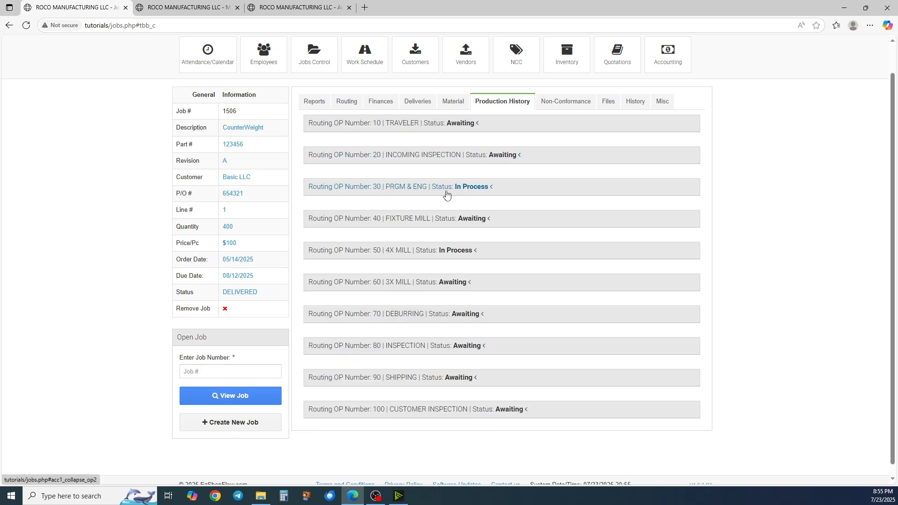
{"action": "left_click", "coordinate": [483, 195]}
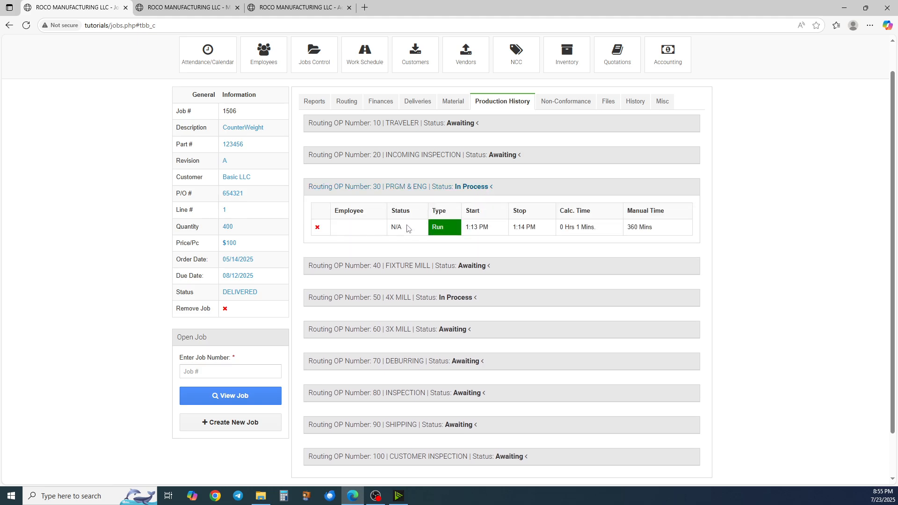
{"action": "scroll", "coordinate": [407, 228], "scroll_direction": "down", "scroll_amount": 1}
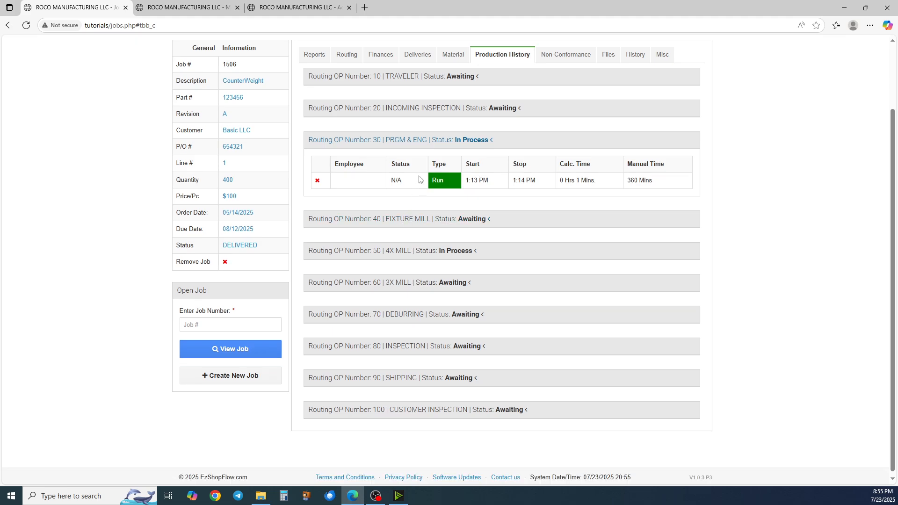
{"action": "left_click", "coordinate": [427, 143]}
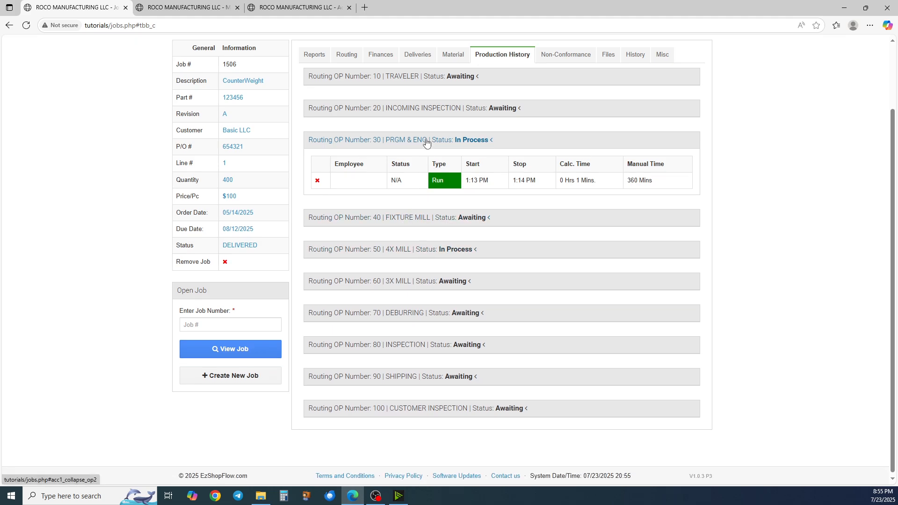
{"action": "left_click", "coordinate": [418, 246]}
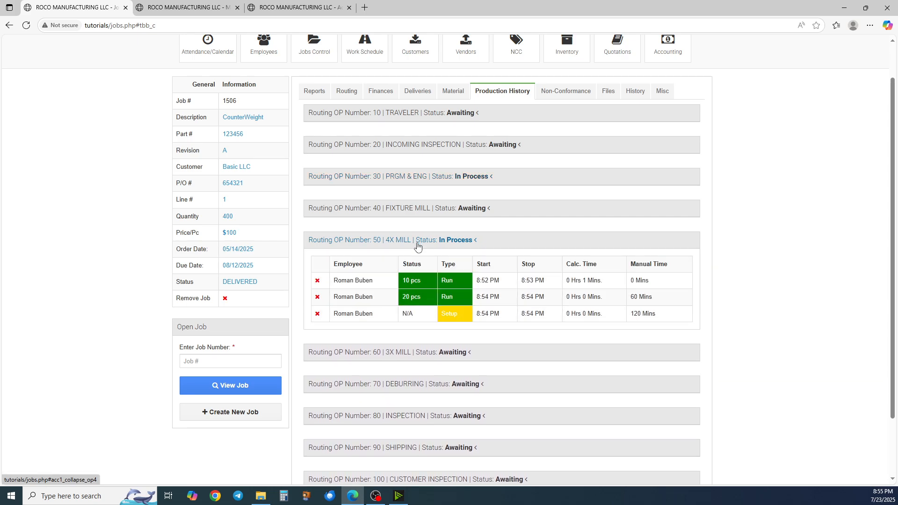
{"action": "scroll", "coordinate": [417, 246], "scroll_direction": "down", "scroll_amount": 1}
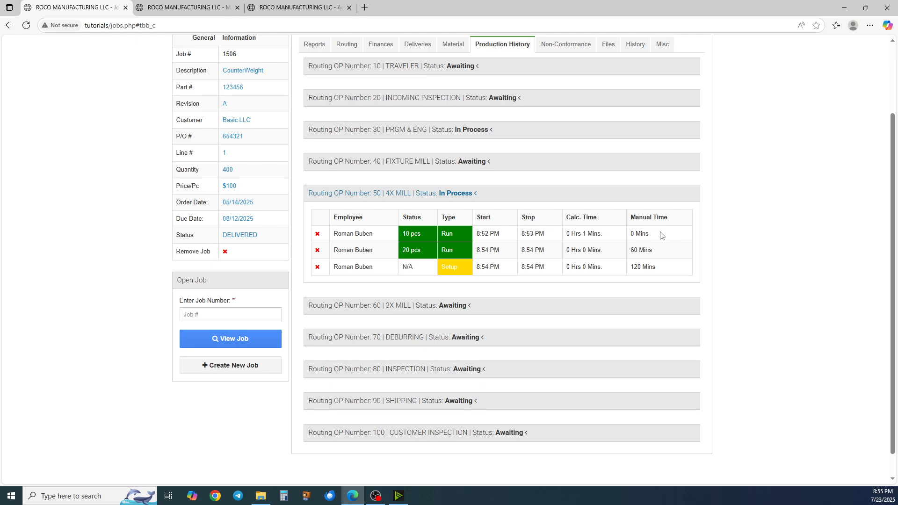
Examine the OP 50 history rows' start, stop, calculated and manual times, then collapse the entry
{"action": "left_click_drag", "start_coordinate": [661, 234], "coordinate": [566, 236]}
{"action": "left_click", "coordinate": [567, 234]}
{"action": "left_click_drag", "start_coordinate": [476, 234], "coordinate": [500, 238]}
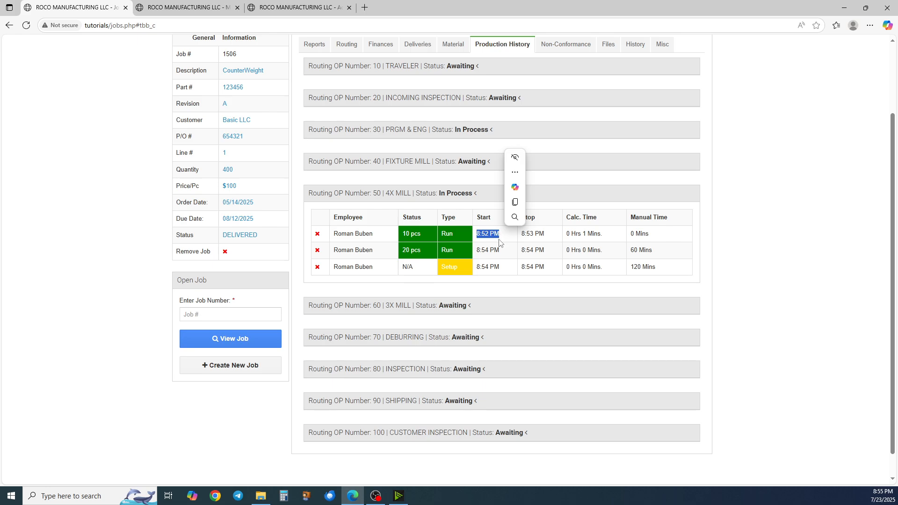
{"action": "left_click", "coordinate": [525, 235]}
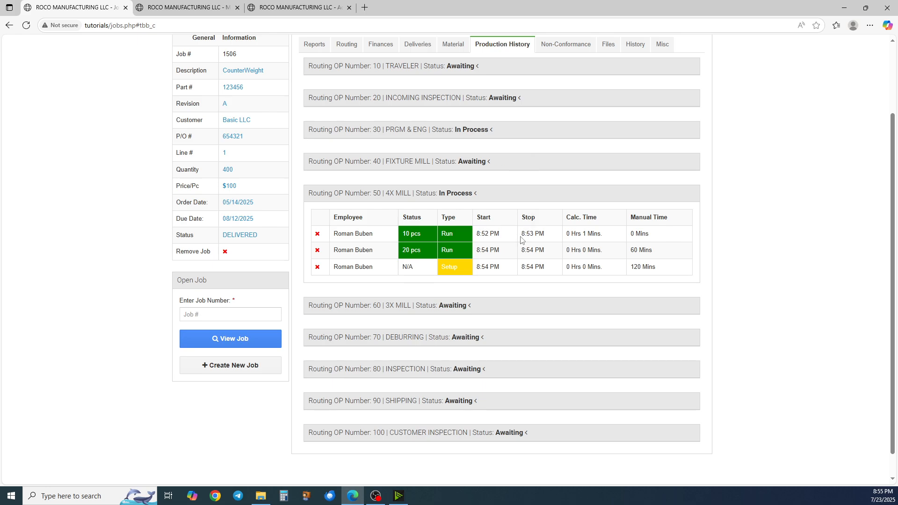
{"action": "left_click_drag", "start_coordinate": [521, 239], "coordinate": [547, 237]}
{"action": "left_click", "coordinate": [566, 242]}
{"action": "left_click_drag", "start_coordinate": [606, 239], "coordinate": [566, 240]}
{"action": "left_click_drag", "start_coordinate": [632, 232], "coordinate": [677, 236]}
{"action": "left_click", "coordinate": [669, 238]}
{"action": "left_click_drag", "start_coordinate": [656, 253], "coordinate": [569, 258]}
{"action": "left_click", "coordinate": [615, 260]}
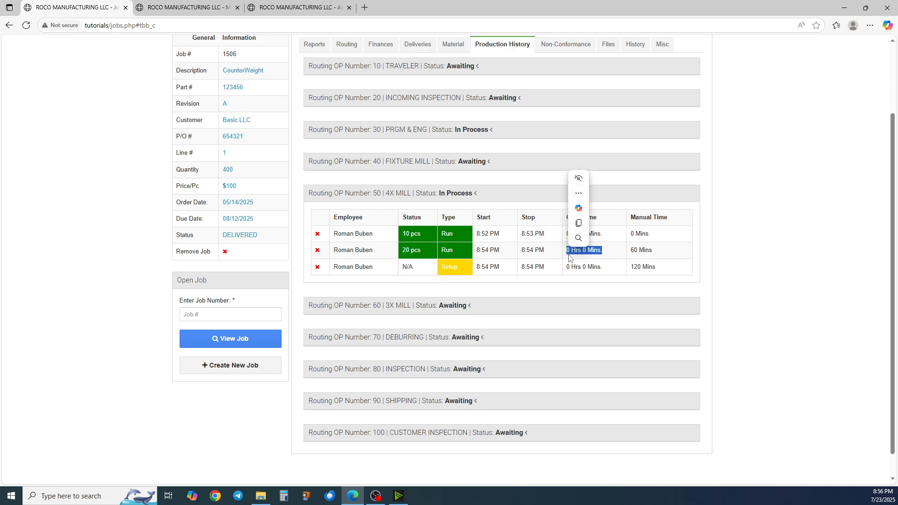
{"action": "left_click", "coordinate": [569, 258]}
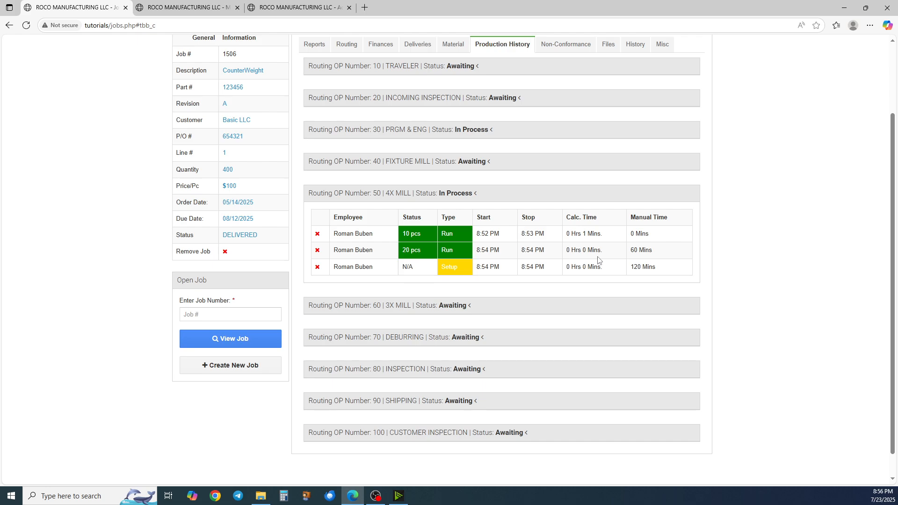
{"action": "left_click_drag", "start_coordinate": [566, 251], "coordinate": [604, 251]}
{"action": "left_click", "coordinate": [632, 252]}
{"action": "left_click_drag", "start_coordinate": [630, 255], "coordinate": [655, 253]}
{"action": "left_click", "coordinate": [654, 255]}
{"action": "left_click_drag", "start_coordinate": [441, 268], "coordinate": [461, 267]}
{"action": "left_click", "coordinate": [564, 271]}
{"action": "left_click", "coordinate": [414, 196]}
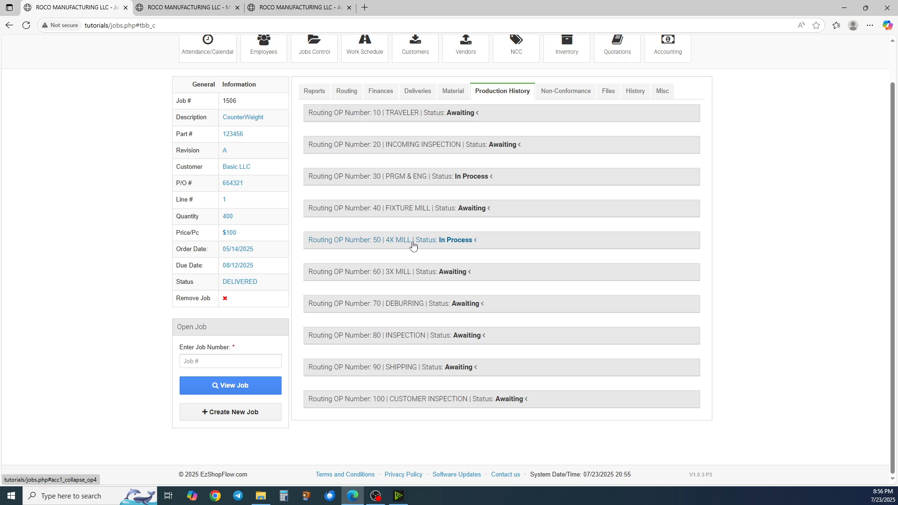
Open the job's reports and expand the full profit/loss report
{"action": "left_click", "coordinate": [317, 95]}
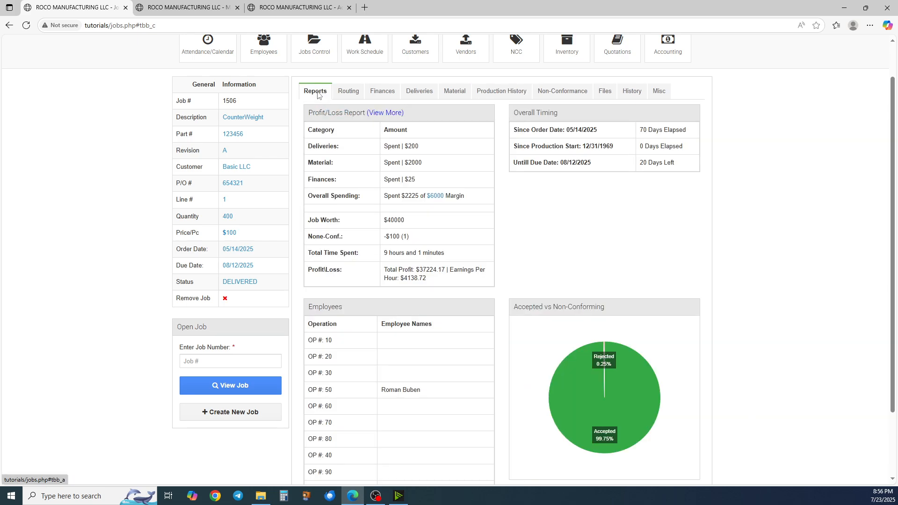
{"action": "left_click", "coordinate": [383, 114]}
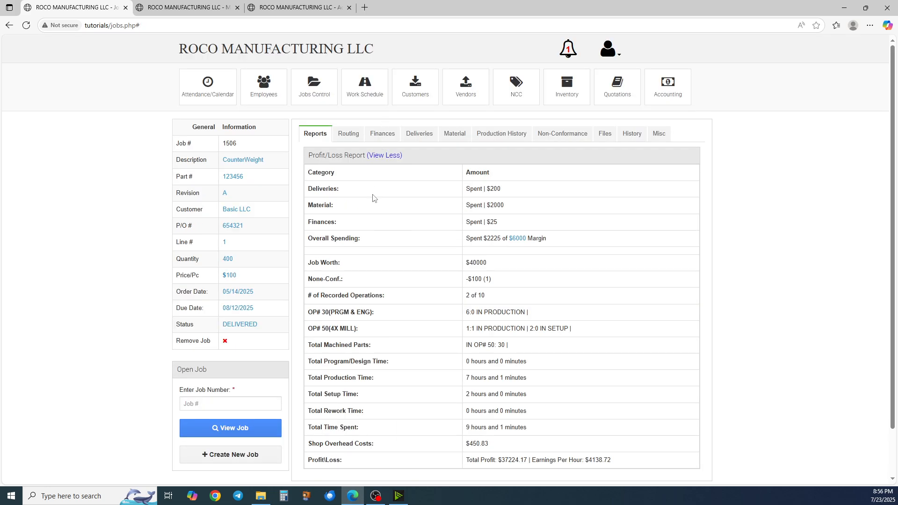
{"action": "scroll", "coordinate": [379, 197], "scroll_direction": "down", "scroll_amount": 2}
{"action": "scroll", "coordinate": [437, 193], "scroll_direction": "down", "scroll_amount": 1}
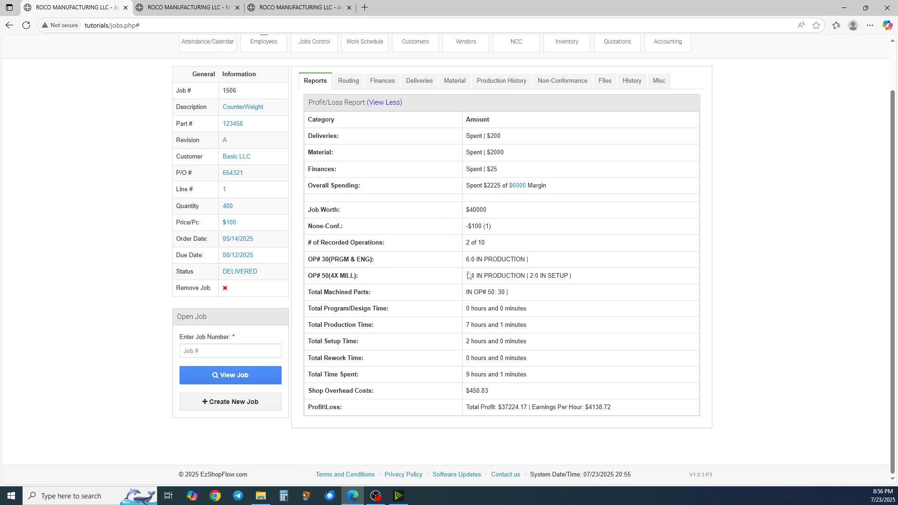
Examine the OP 50 status, production and setup times, overhead costs and profit figures in the report
{"action": "left_click_drag", "start_coordinate": [467, 277], "coordinate": [524, 274]}
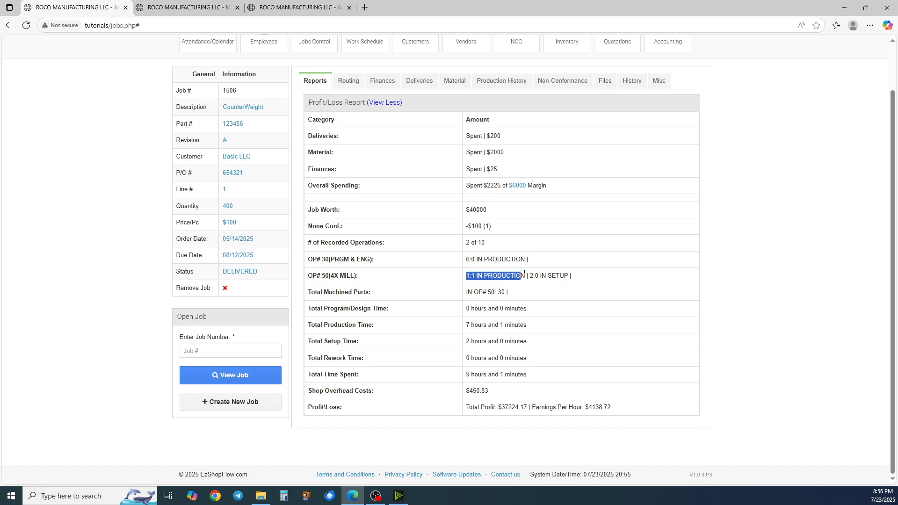
{"action": "left_click", "coordinate": [336, 279]}
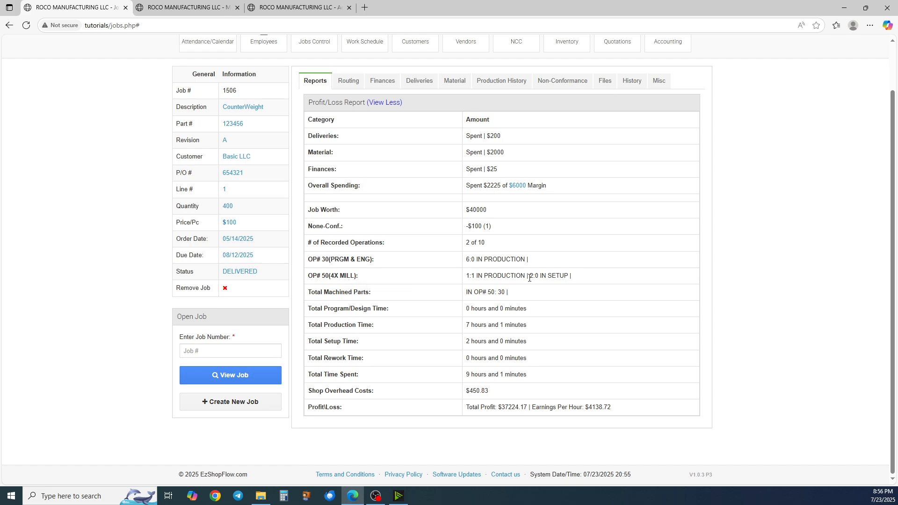
{"action": "left_click_drag", "start_coordinate": [529, 278], "coordinate": [564, 282]}
{"action": "left_click_drag", "start_coordinate": [470, 324], "coordinate": [525, 327]}
{"action": "left_click_drag", "start_coordinate": [467, 342], "coordinate": [528, 348]}
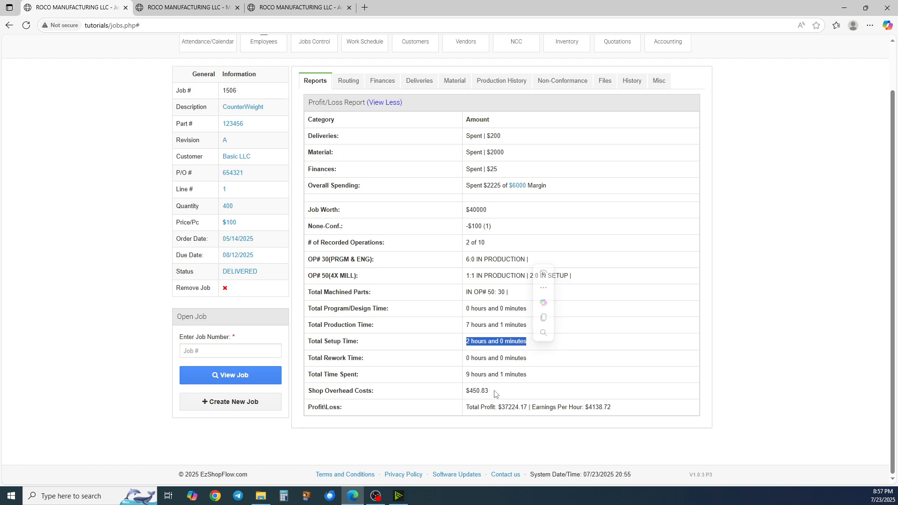
{"action": "left_click_drag", "start_coordinate": [496, 395], "coordinate": [467, 394]}
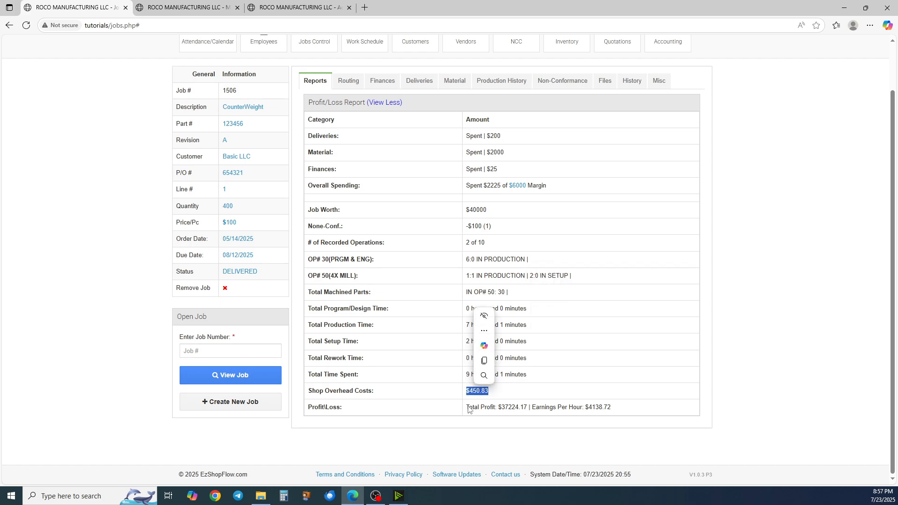
{"action": "left_click", "coordinate": [470, 410]}
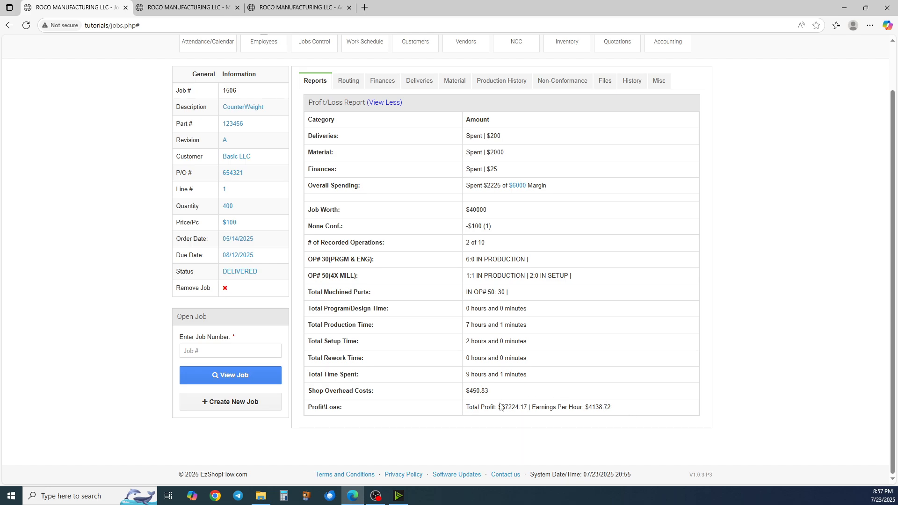
{"action": "scroll", "coordinate": [557, 405], "scroll_direction": "up", "scroll_amount": 1}
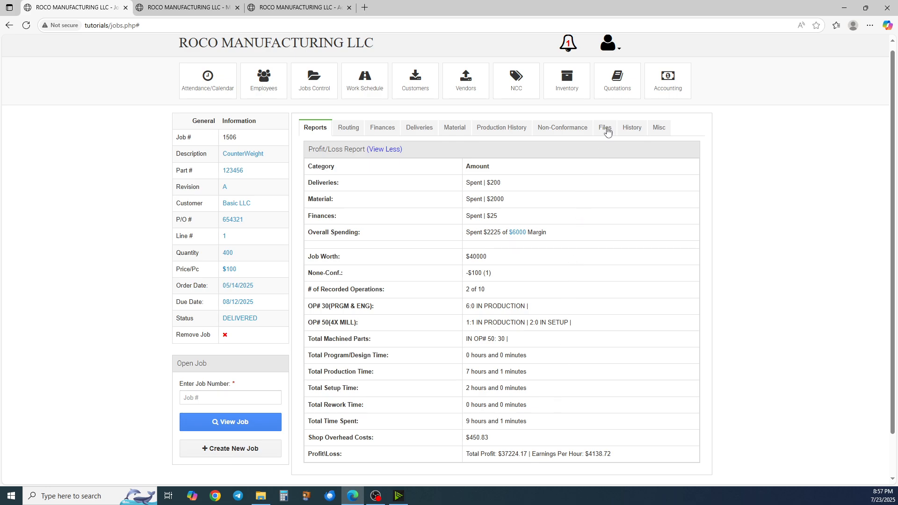
Open the account settings, go to the defaults, and select the hourly shop overhead cost field
{"action": "left_click", "coordinate": [619, 51]}
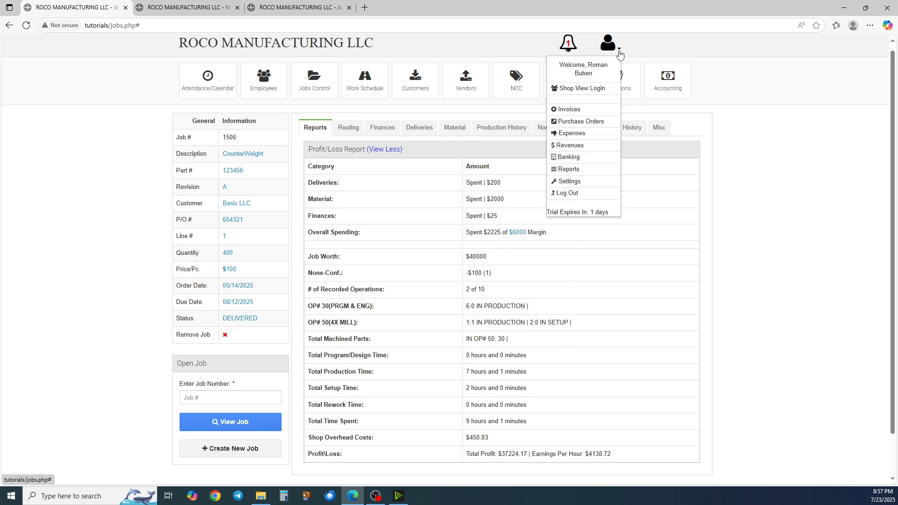
{"action": "left_click", "coordinate": [580, 181]}
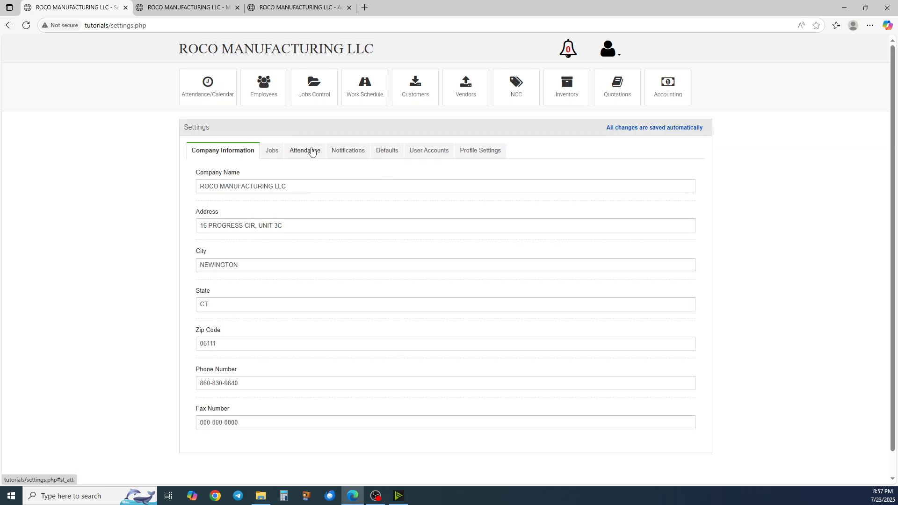
{"action": "left_click", "coordinate": [394, 156]}
{"action": "scroll", "coordinate": [317, 297], "scroll_direction": "down", "scroll_amount": 8}
{"action": "scroll", "coordinate": [317, 297], "scroll_direction": "down", "scroll_amount": 10}
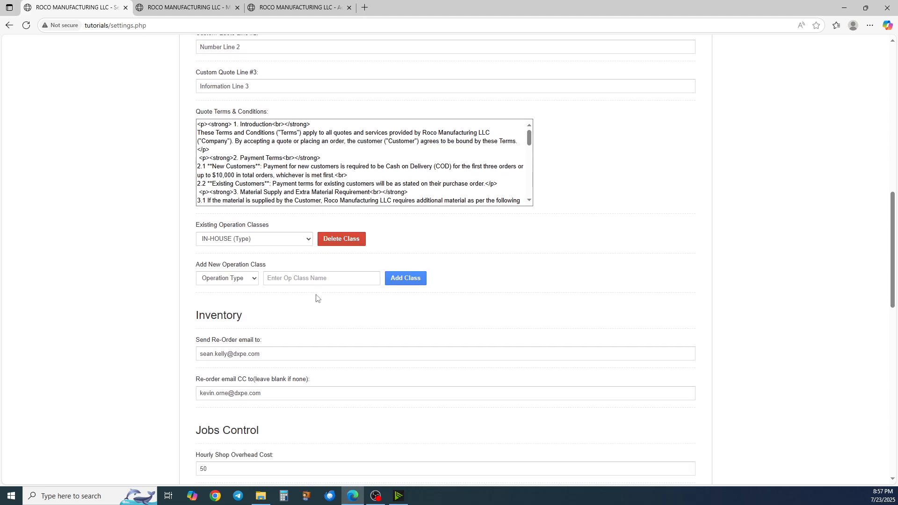
{"action": "scroll", "coordinate": [238, 200], "scroll_direction": "up", "scroll_amount": 1}
{"action": "left_click", "coordinate": [239, 199]}
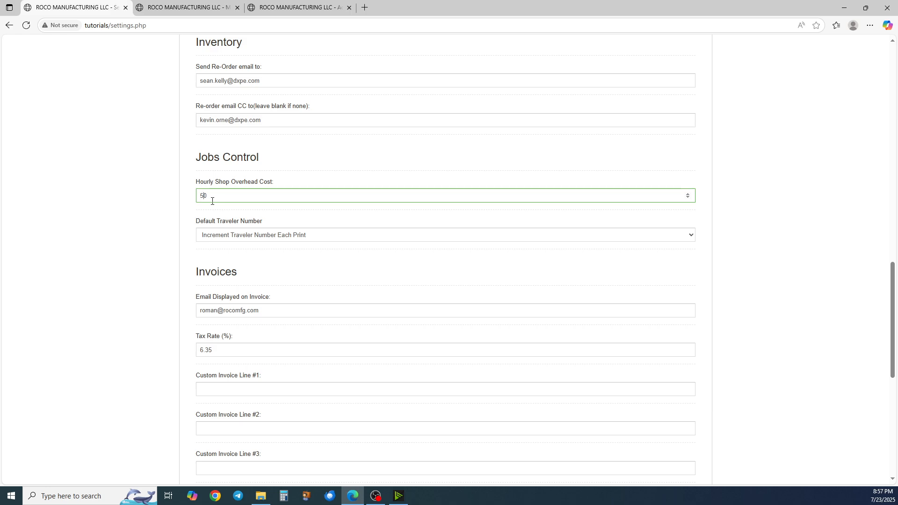
Open job 1506 from Jobs Control
{"action": "scroll", "coordinate": [212, 201], "scroll_direction": "up", "scroll_amount": 15}
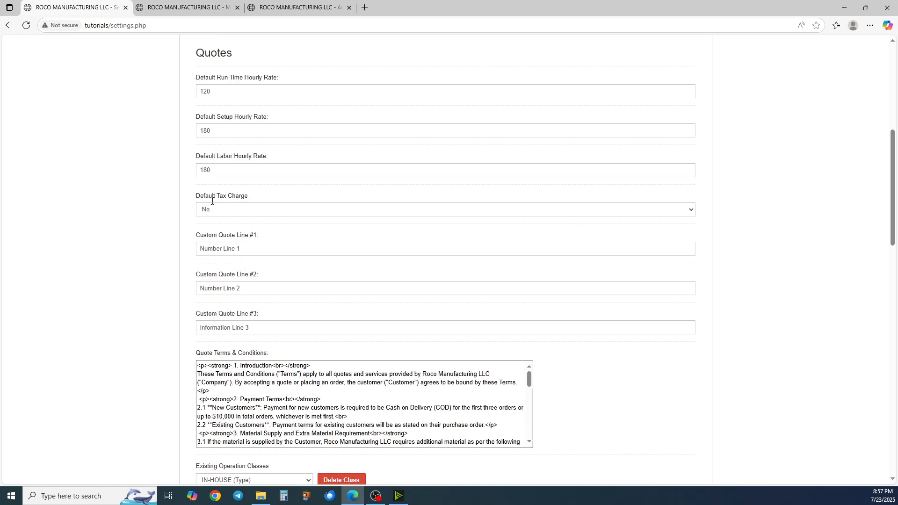
{"action": "scroll", "coordinate": [212, 204], "scroll_direction": "down", "scroll_amount": 5}
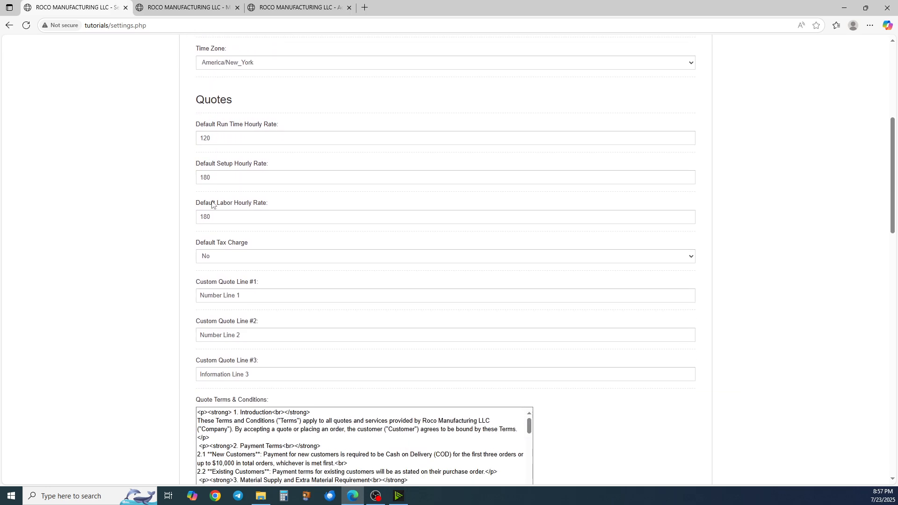
{"action": "scroll", "coordinate": [212, 204], "scroll_direction": "up", "scroll_amount": 5}
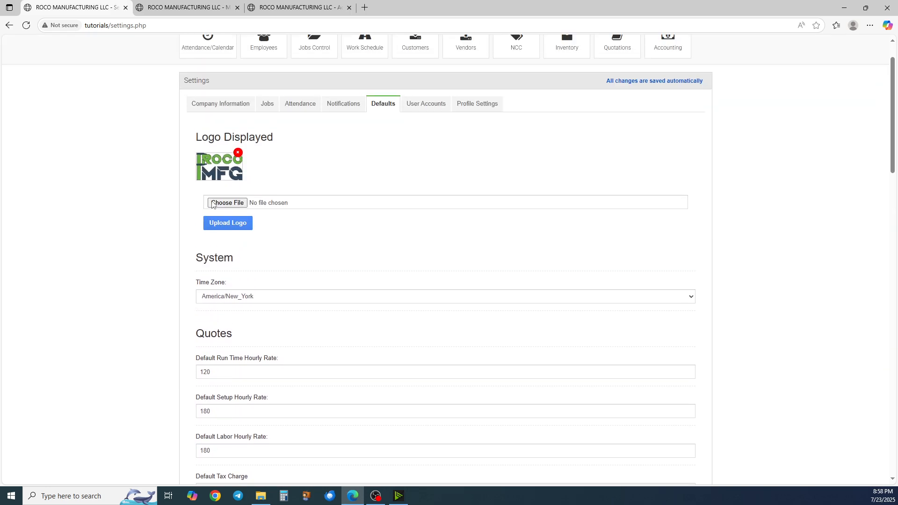
{"action": "scroll", "coordinate": [560, 239], "scroll_direction": "down", "scroll_amount": 4}
{"action": "scroll", "coordinate": [559, 239], "scroll_direction": "up", "scroll_amount": 5}
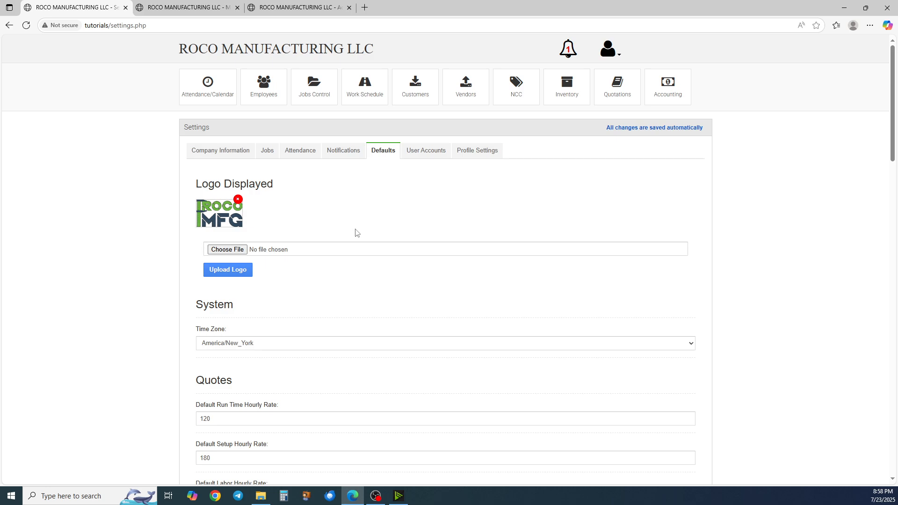
{"action": "left_click", "coordinate": [325, 102]}
{"action": "left_click", "coordinate": [238, 160]}
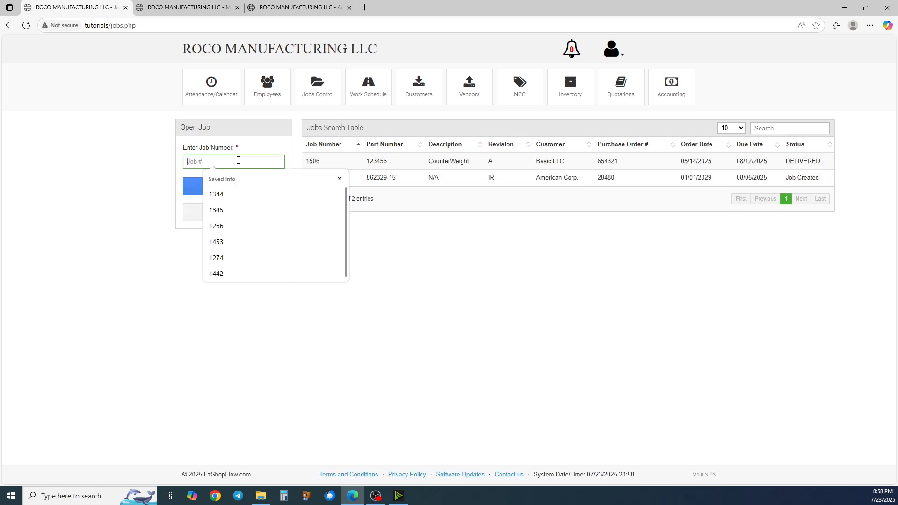
{"action": "type", "text": "1506"}
{"action": "key", "text": "Return"}
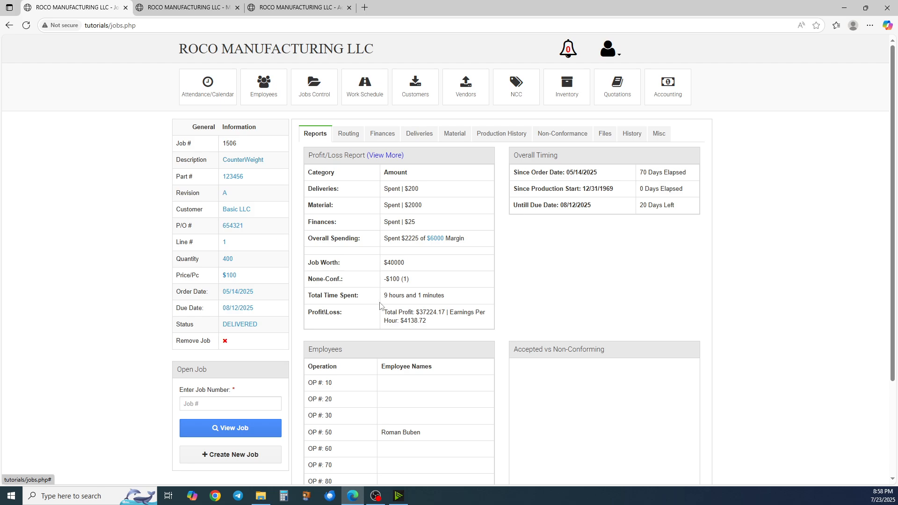
Expand the job's full profit/loss report and highlight the non-conformance cost
{"action": "scroll", "coordinate": [380, 299], "scroll_direction": "down", "scroll_amount": 1}
{"action": "left_click", "coordinate": [386, 110]}
{"action": "scroll", "coordinate": [372, 386], "scroll_direction": "down", "scroll_amount": 1}
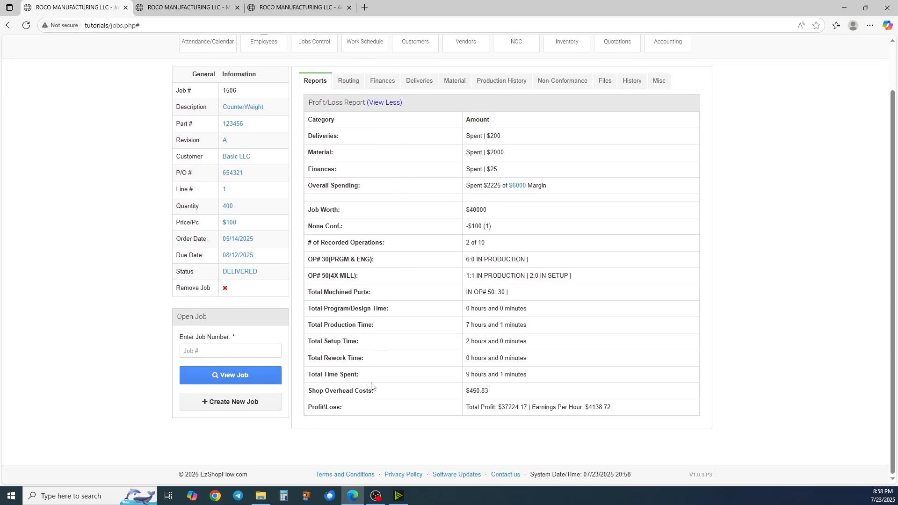
{"action": "double_click", "coordinate": [484, 392]}
{"action": "left_click", "coordinate": [497, 410]}
{"action": "left_click_drag", "start_coordinate": [494, 228], "coordinate": [460, 227]}
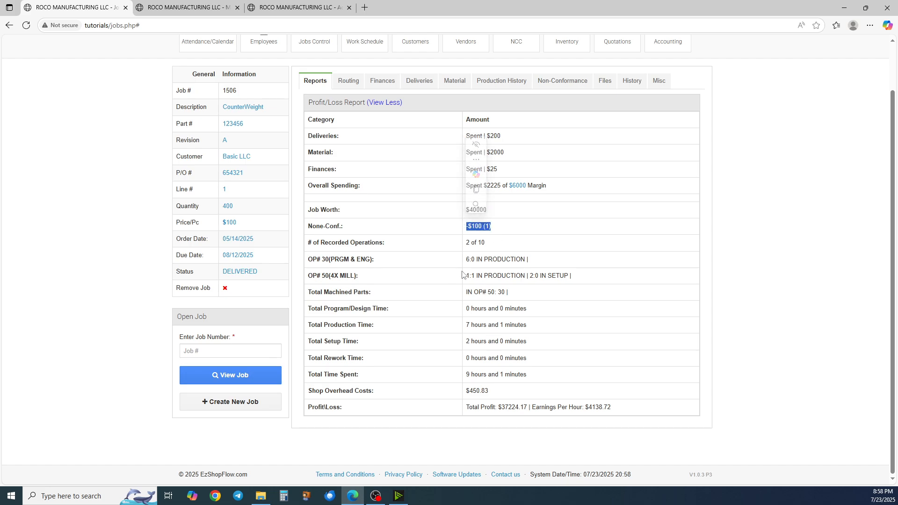
Highlight the earnings per hour figure in the profit/loss report
{"action": "scroll", "coordinate": [462, 274], "scroll_direction": "up", "scroll_amount": 2}
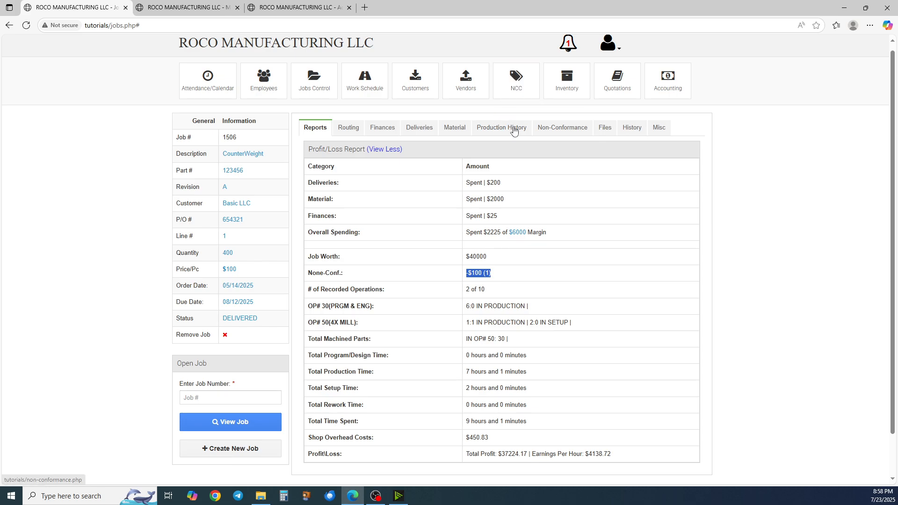
{"action": "scroll", "coordinate": [514, 130], "scroll_direction": "down", "scroll_amount": 2}
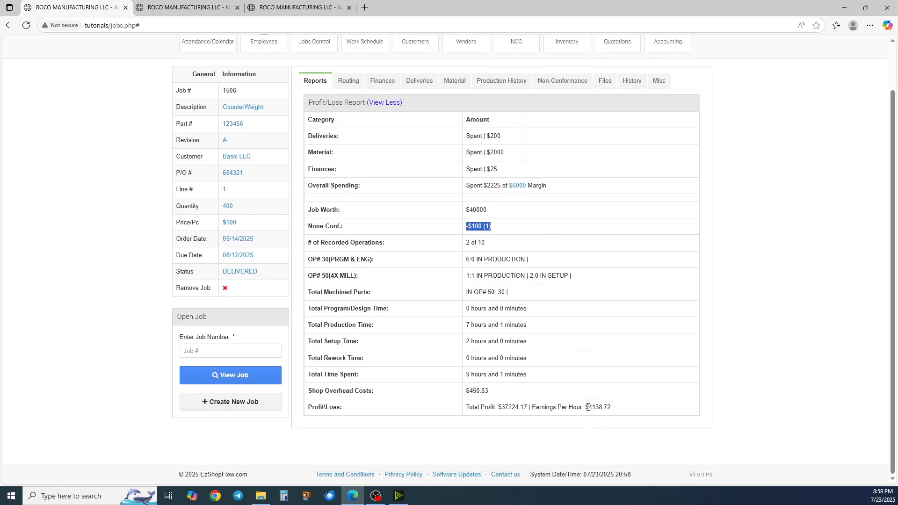
{"action": "left_click_drag", "start_coordinate": [588, 407], "coordinate": [613, 407]}
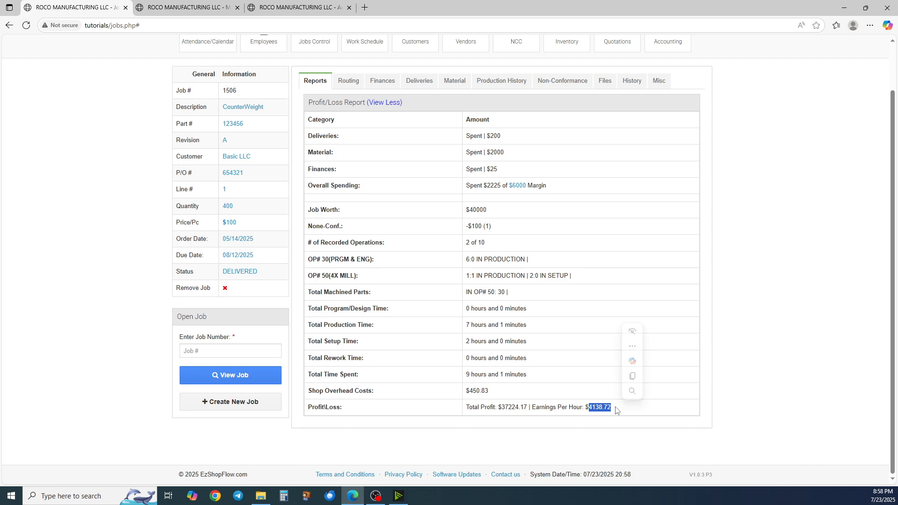
{"action": "left_click", "coordinate": [591, 416]}
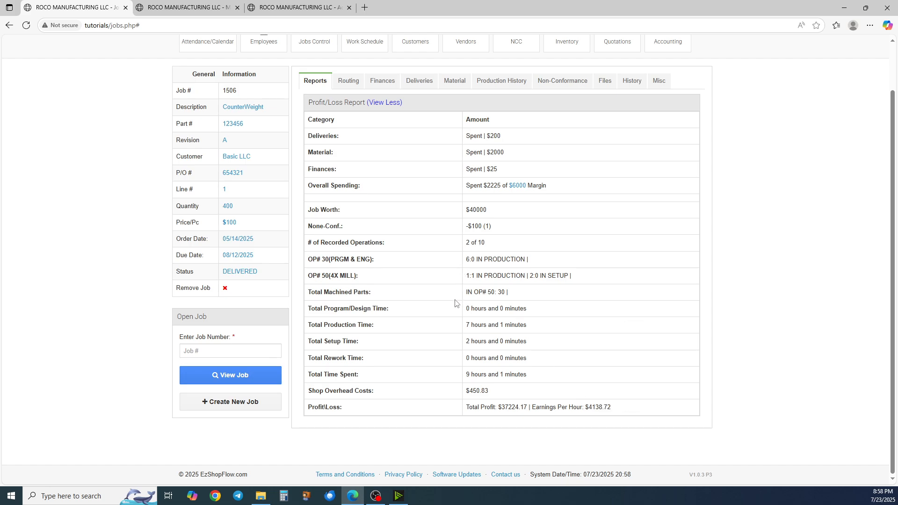
{"action": "scroll", "coordinate": [407, 218], "scroll_direction": "up", "scroll_amount": 2}
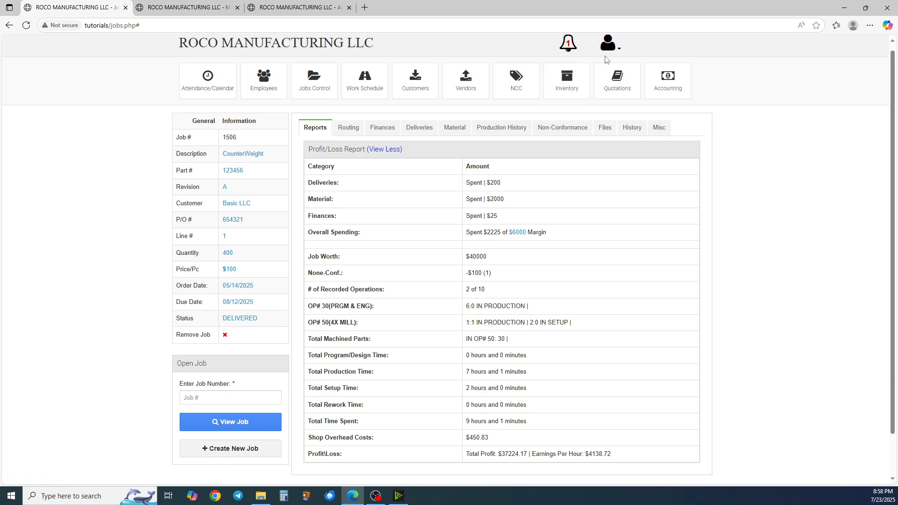
Navigate the current tab to the shop_view.php page
{"action": "left_click", "coordinate": [618, 50]}
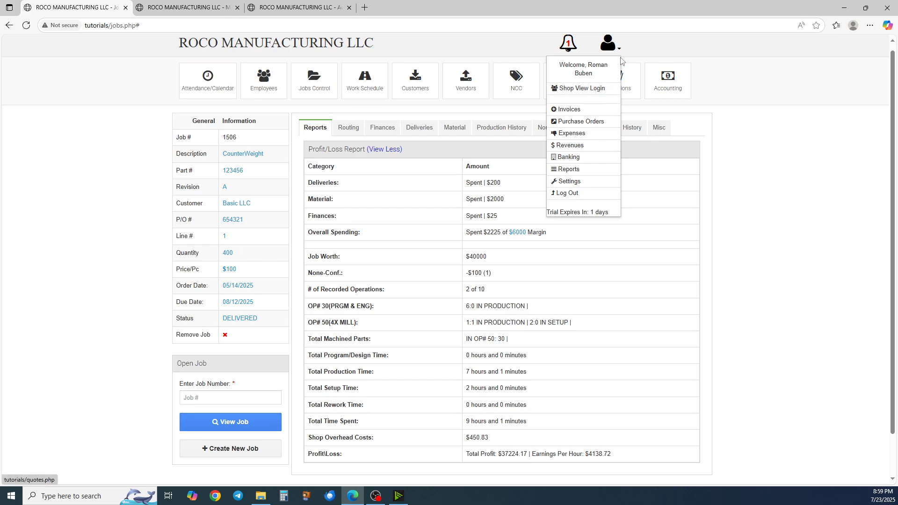
{"action": "left_click", "coordinate": [211, 25]}
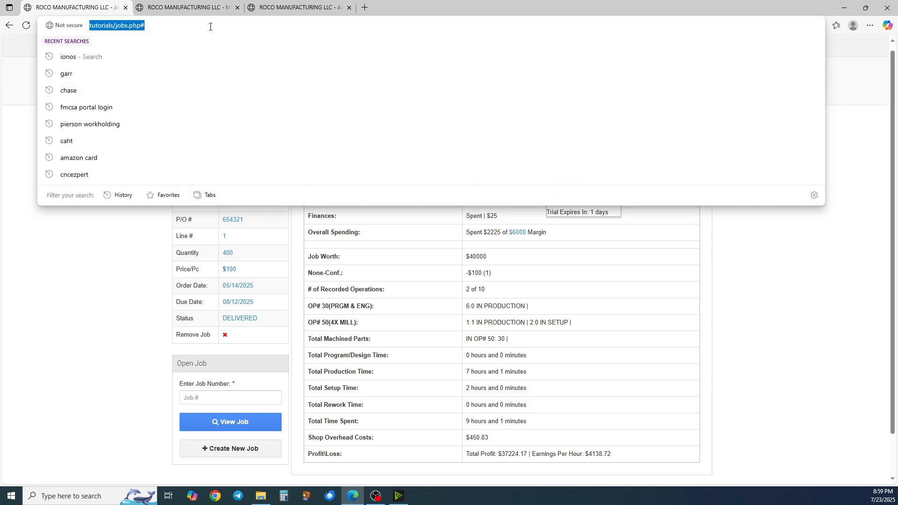
{"action": "left_click_drag", "start_coordinate": [210, 26], "coordinate": [113, 26]}
{"action": "type", "text": "/"}
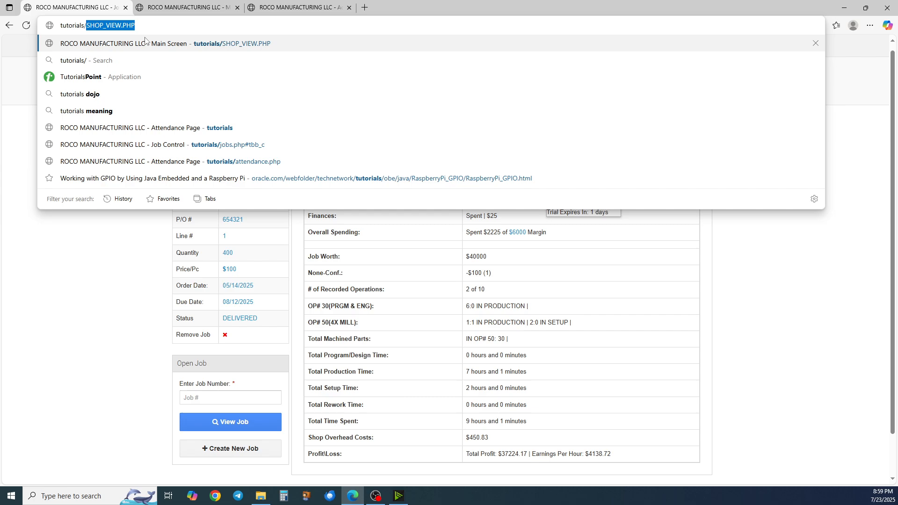
{"action": "key", "text": "BackSpace"}
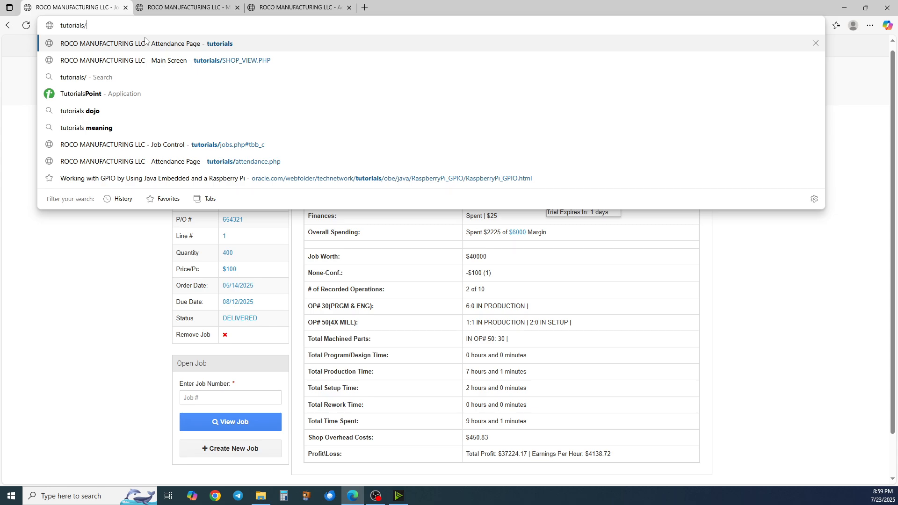
{"action": "type", "text": "shop"}
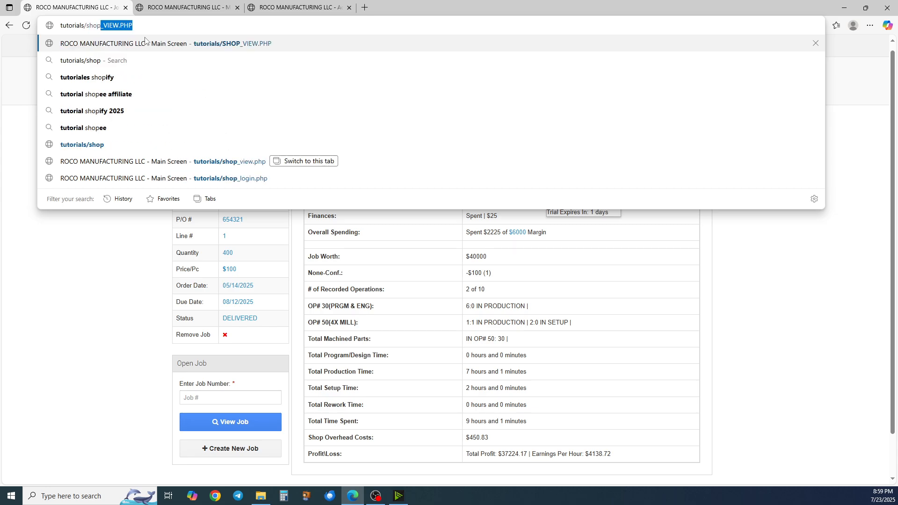
{"action": "type", "text": "_view."}
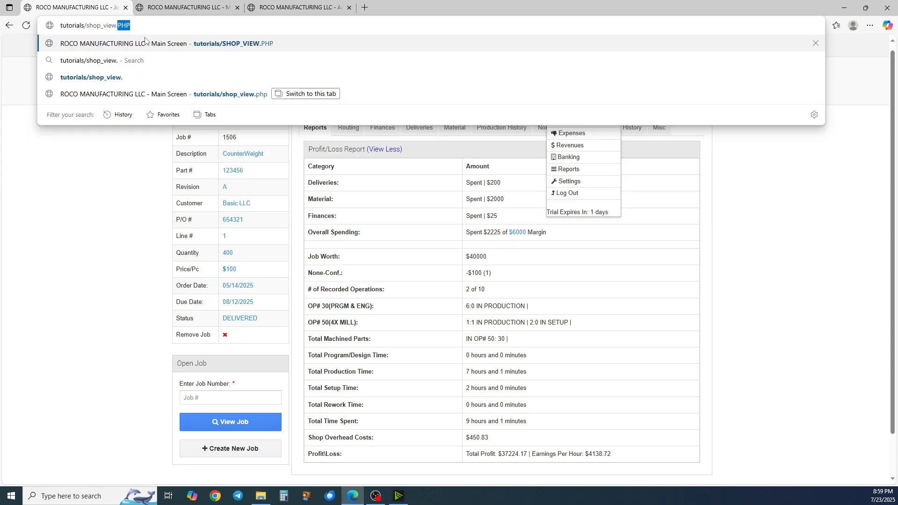
{"action": "type", "text": "php"}
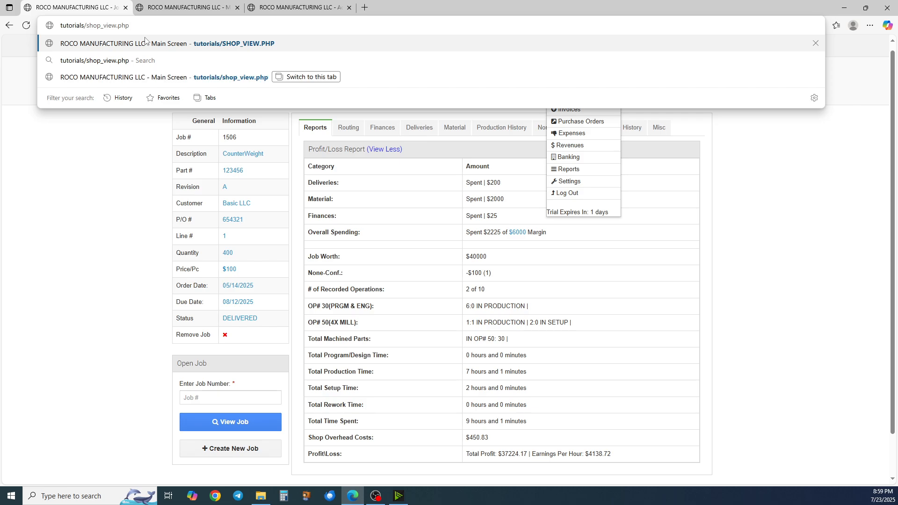
{"action": "key", "text": "Return"}
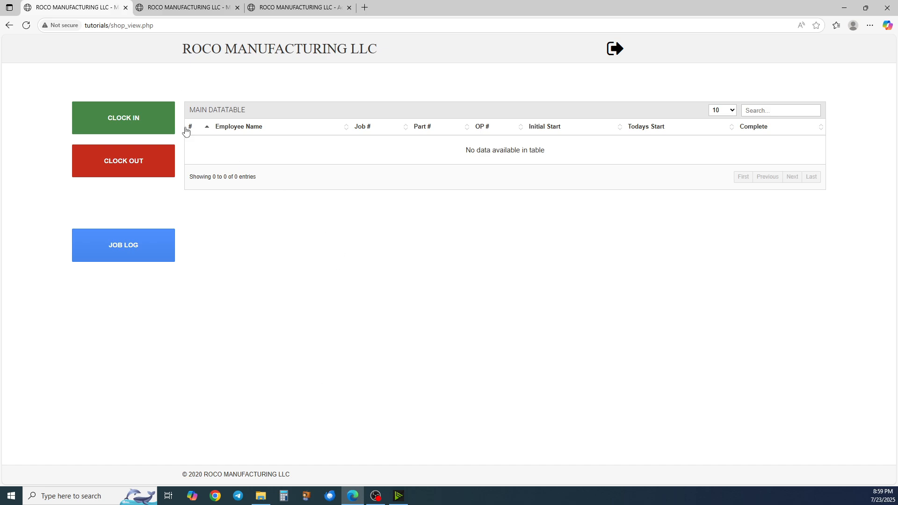
Go back to the job page, resubmitting the form to reload it
{"action": "left_click", "coordinate": [8, 26]}
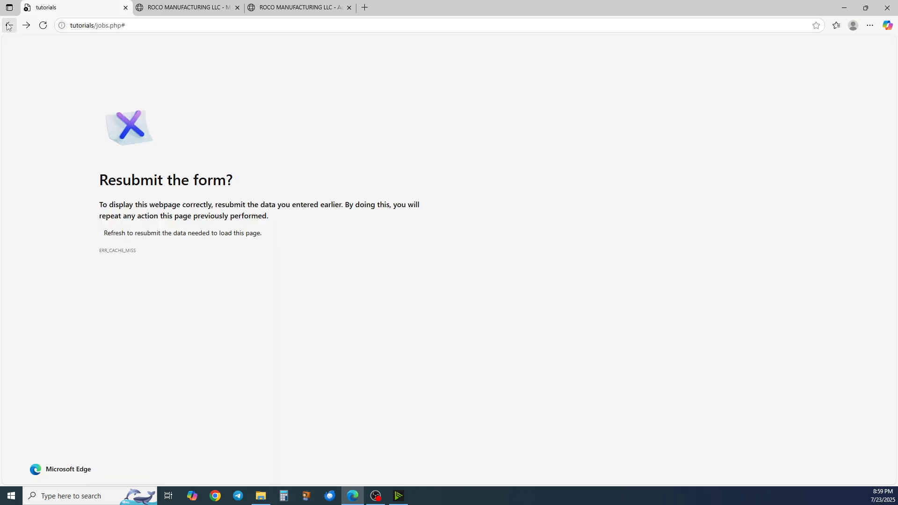
{"action": "key", "text": "F5"}
{"action": "key", "text": "Return"}
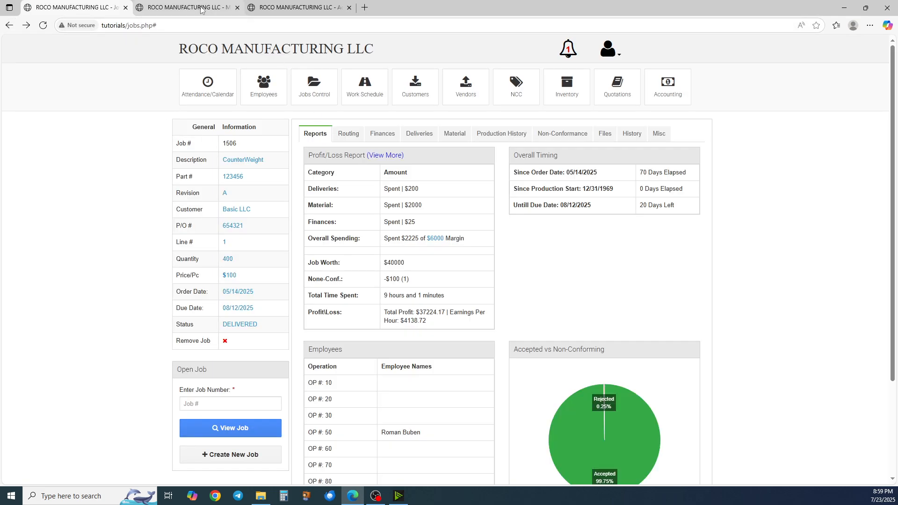
Switch to the Shop View tab and log out to its login page
{"action": "left_click", "coordinate": [201, 9]}
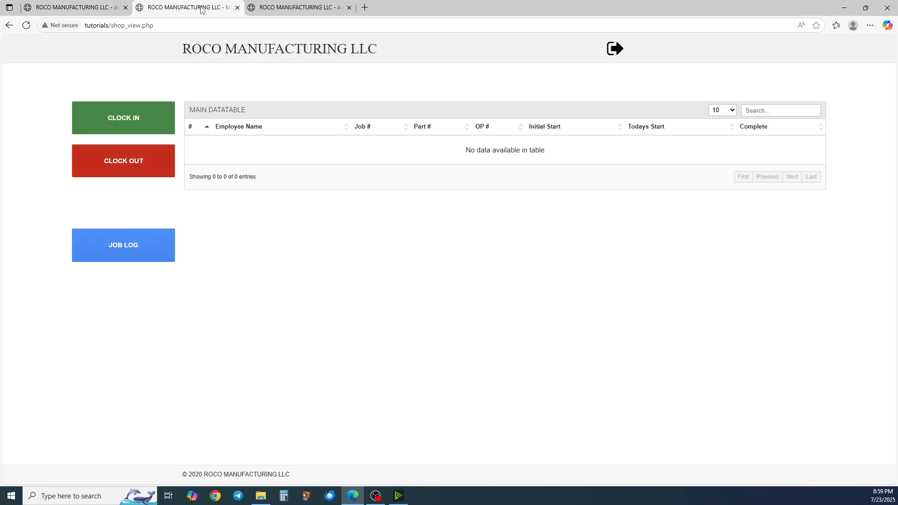
{"action": "left_click", "coordinate": [610, 48]}
{"action": "left_click", "coordinate": [417, 125]}
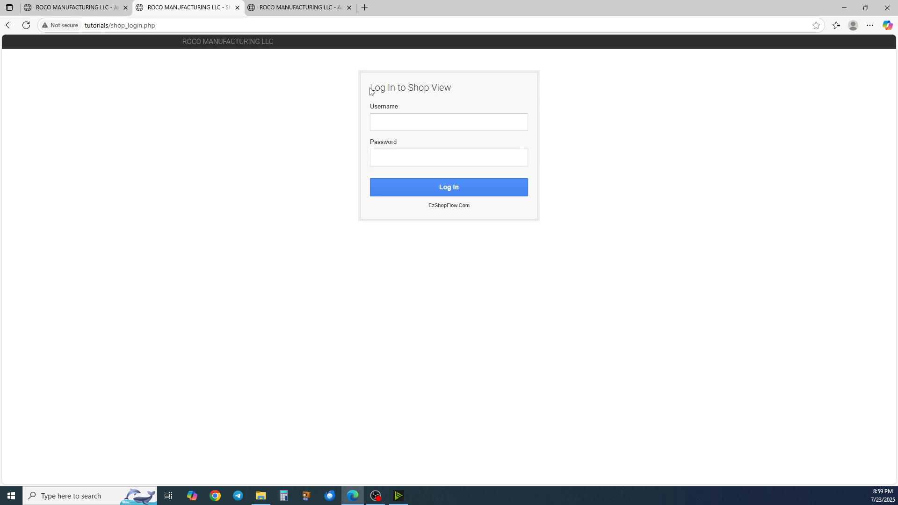
{"action": "left_click_drag", "start_coordinate": [371, 91], "coordinate": [454, 92]}
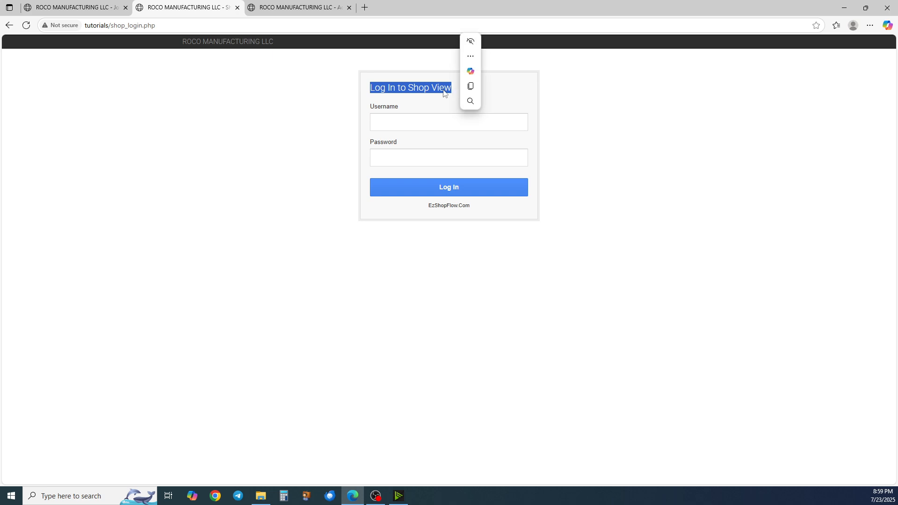
{"action": "left_click", "coordinate": [399, 93]}
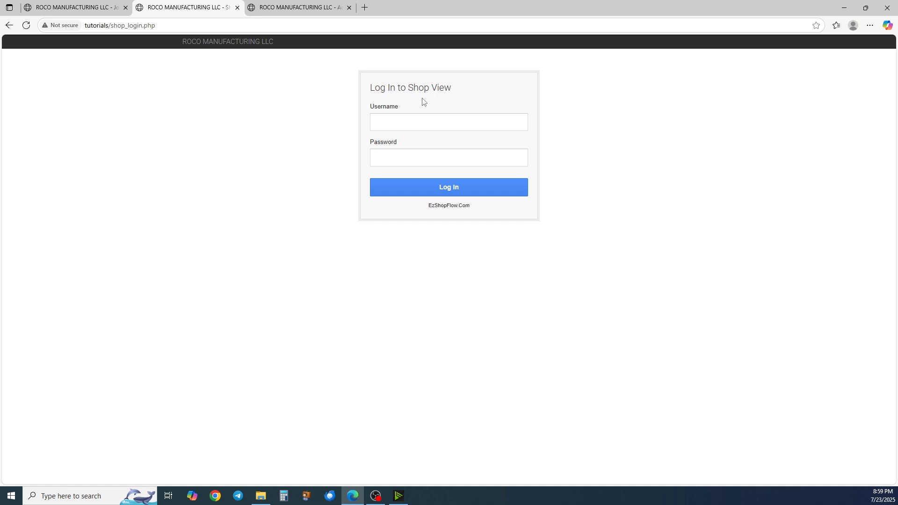
Enter the username machine and the account password in the Shop View login form
{"action": "left_click", "coordinate": [401, 122]}
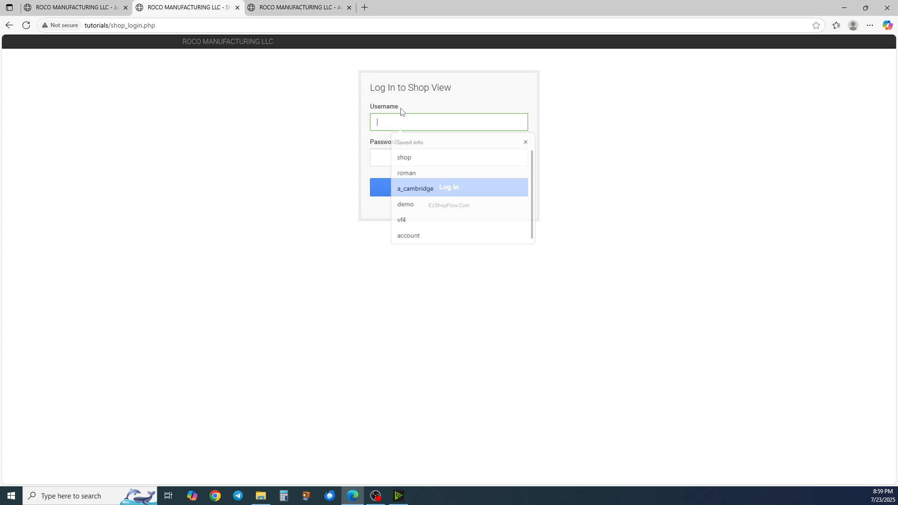
{"action": "type", "text": "machine"}
{"action": "key", "text": "Tab"}
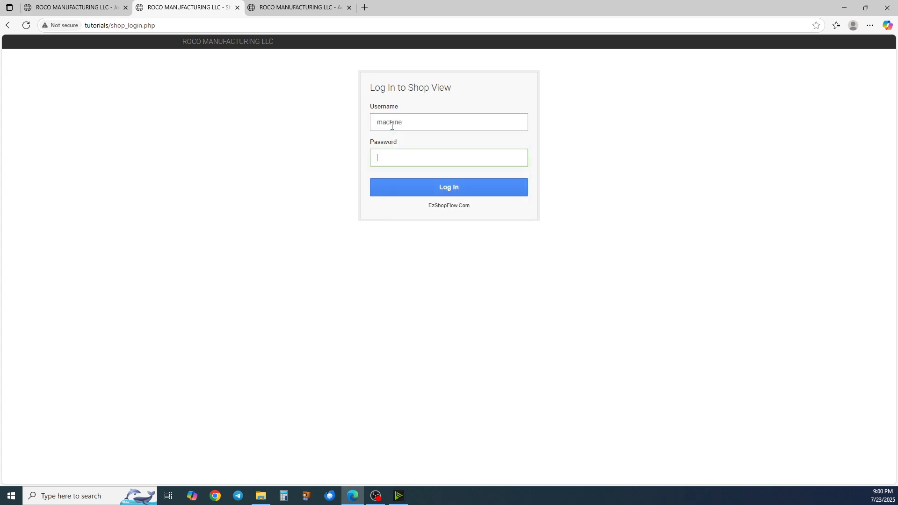
{"action": "type", "text": "•••••••"}
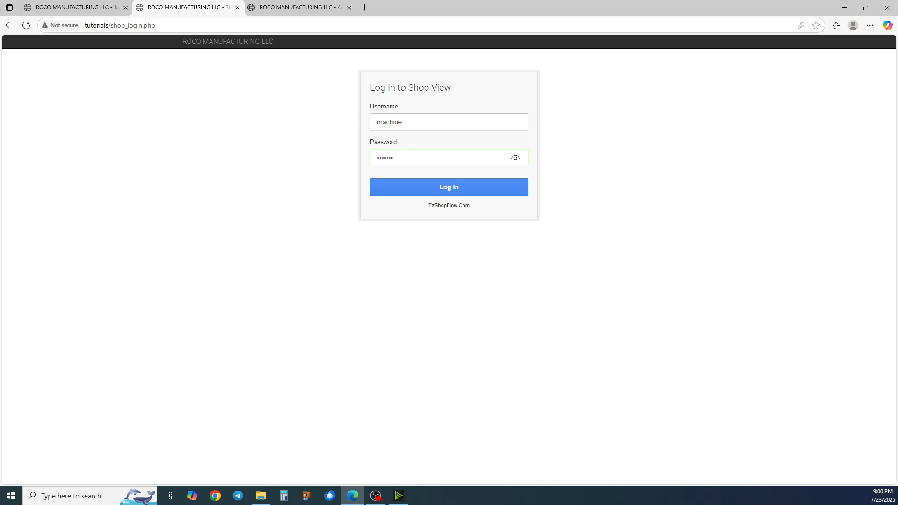
Return to the job tab, open the account settings and go to User Accounts
{"action": "left_click", "coordinate": [90, 12]}
{"action": "left_click", "coordinate": [612, 55]}
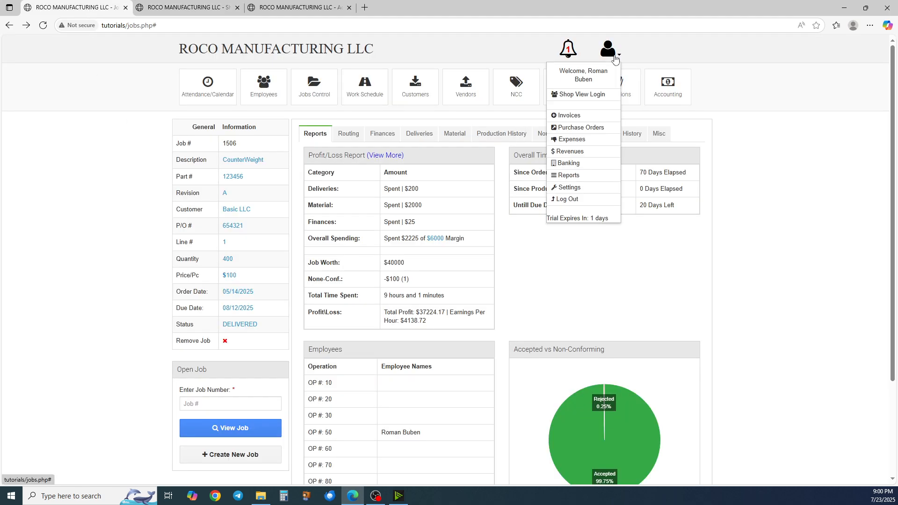
{"action": "left_click", "coordinate": [570, 187]}
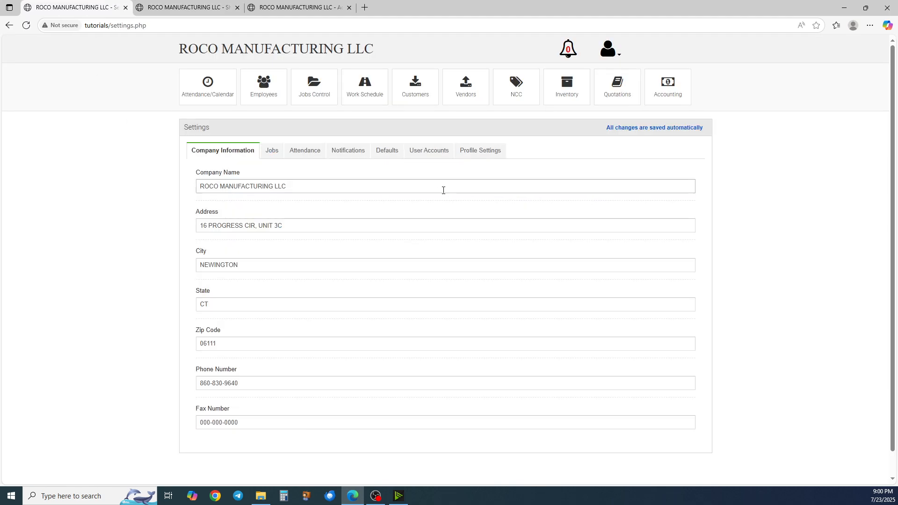
{"action": "left_click", "coordinate": [411, 152]}
Examine the Create a User and Create a Shop View User sections
{"action": "scroll", "coordinate": [332, 241], "scroll_direction": "down", "scroll_amount": 2}
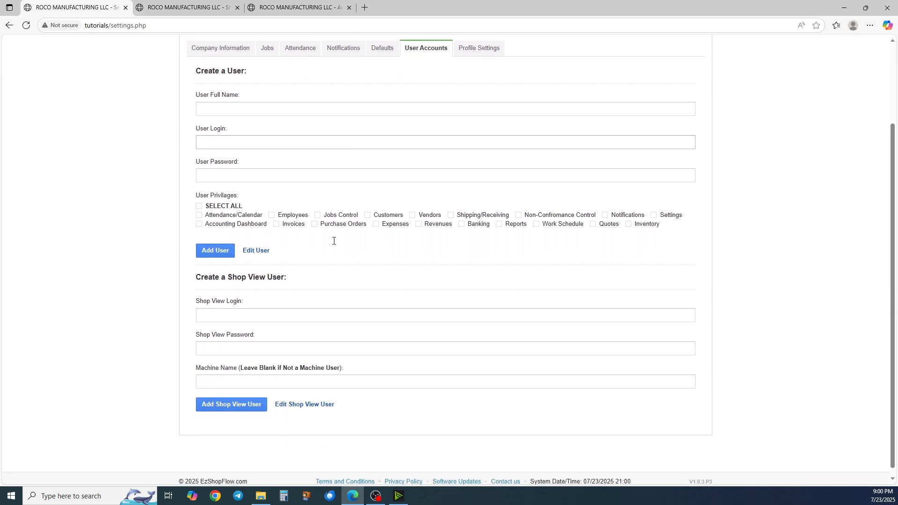
{"action": "scroll", "coordinate": [150, 63], "scroll_direction": "up", "scroll_amount": 1}
{"action": "left_click_drag", "start_coordinate": [194, 109], "coordinate": [392, 295]}
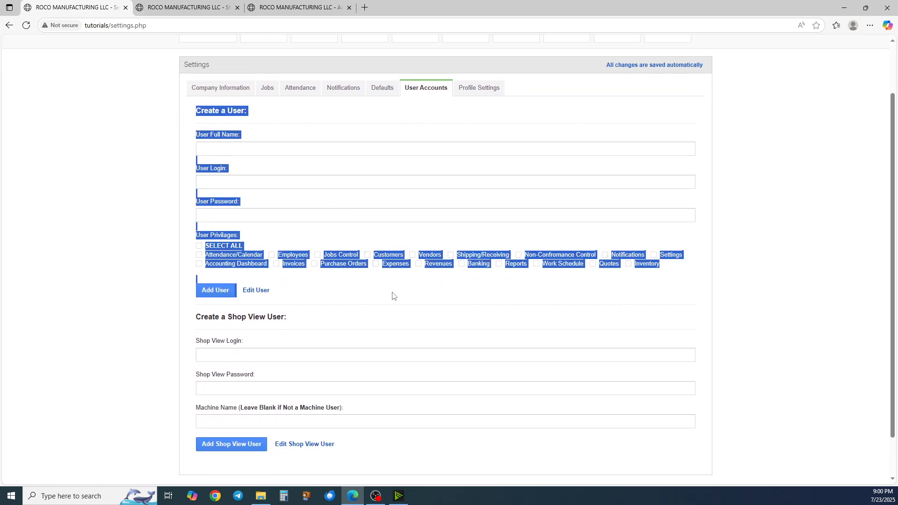
{"action": "scroll", "coordinate": [328, 234], "scroll_direction": "up", "scroll_amount": 1}
{"action": "scroll", "coordinate": [140, 319], "scroll_direction": "down", "scroll_amount": 2}
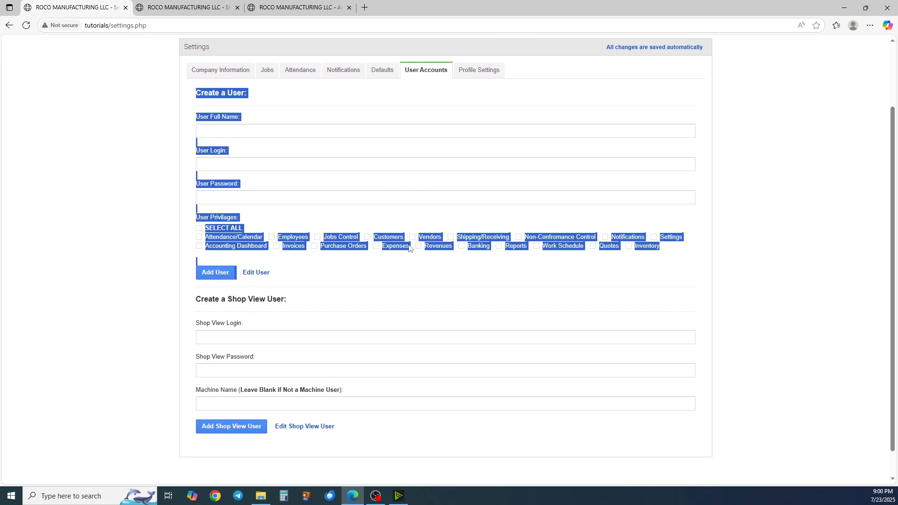
Fill in shop as the Shop View login and password in the Create a Shop View User section
{"action": "left_click", "coordinate": [202, 271]}
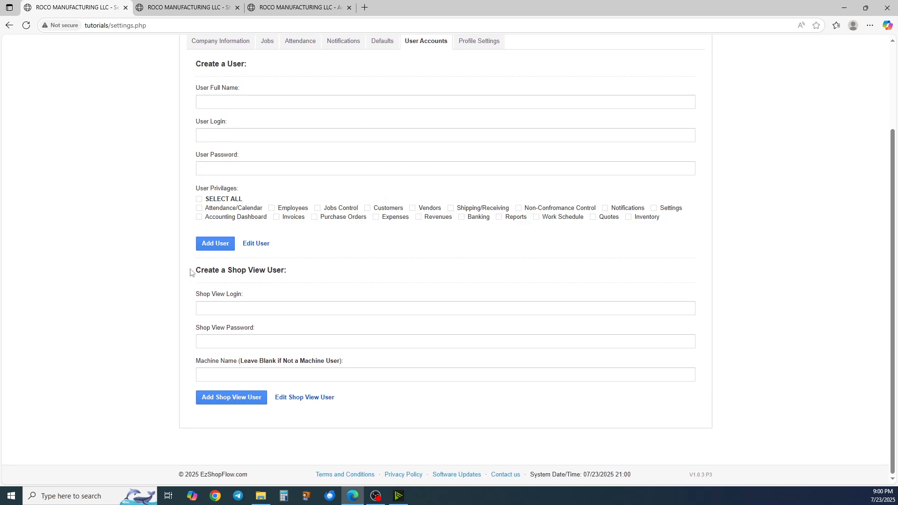
{"action": "left_click_drag", "start_coordinate": [190, 269], "coordinate": [431, 413]}
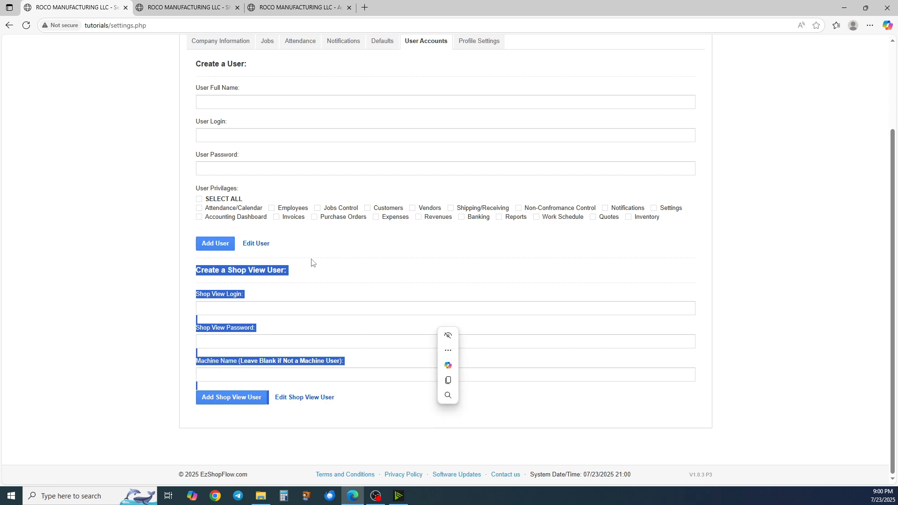
{"action": "left_click", "coordinate": [304, 284]}
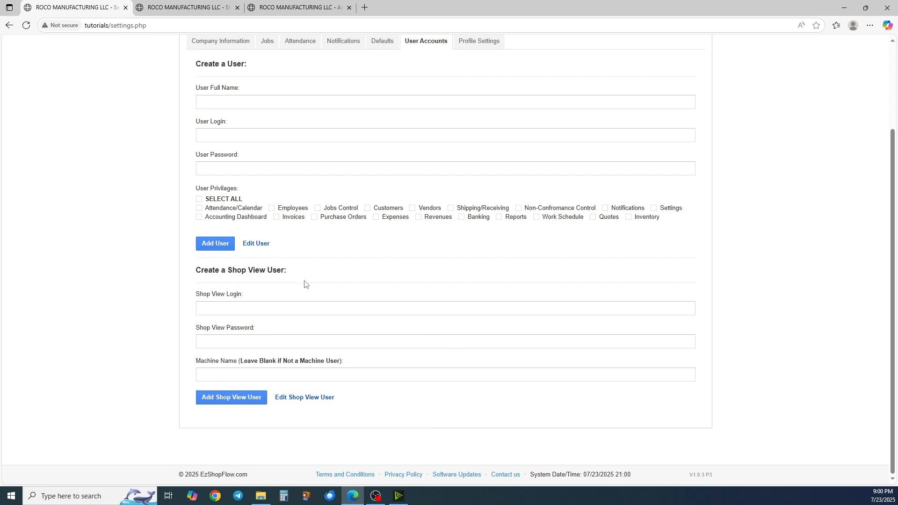
{"action": "left_click", "coordinate": [253, 307]}
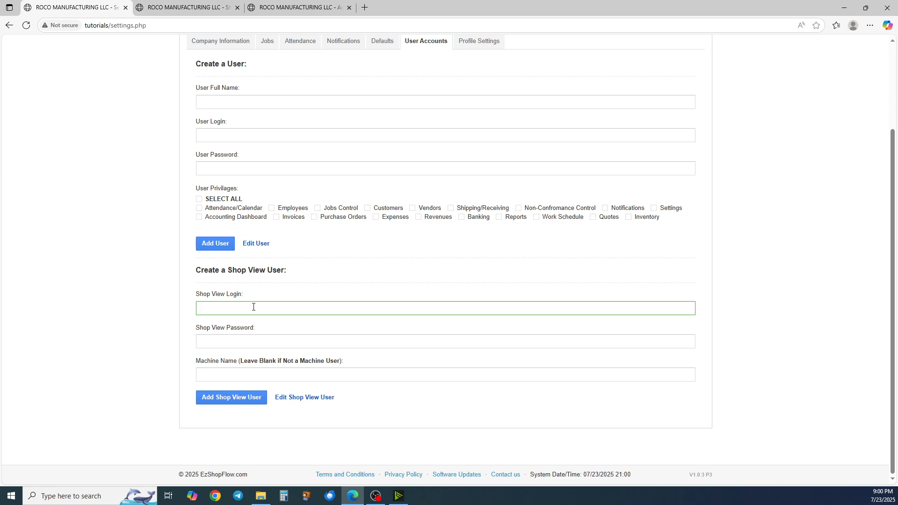
{"action": "type", "text": "shop"}
{"action": "key", "text": "Tab"}
{"action": "type", "text": "shop"}
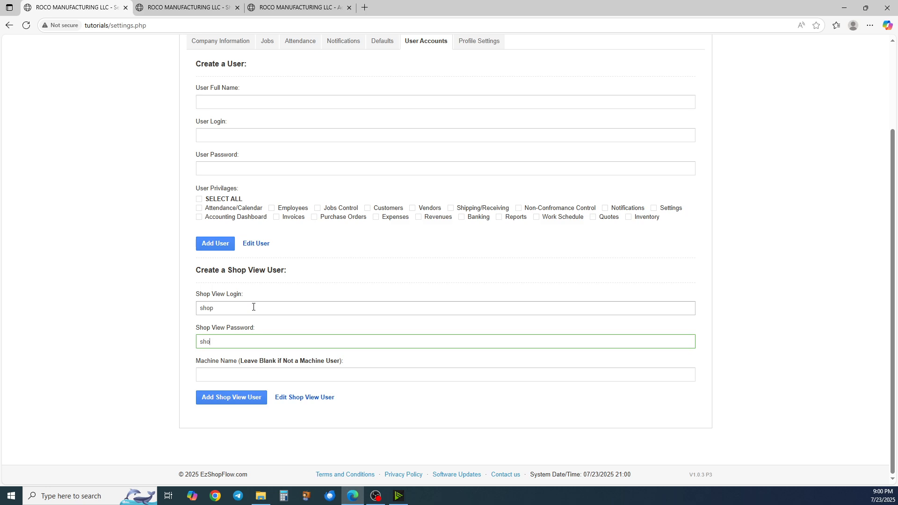
{"action": "left_click", "coordinate": [244, 373]}
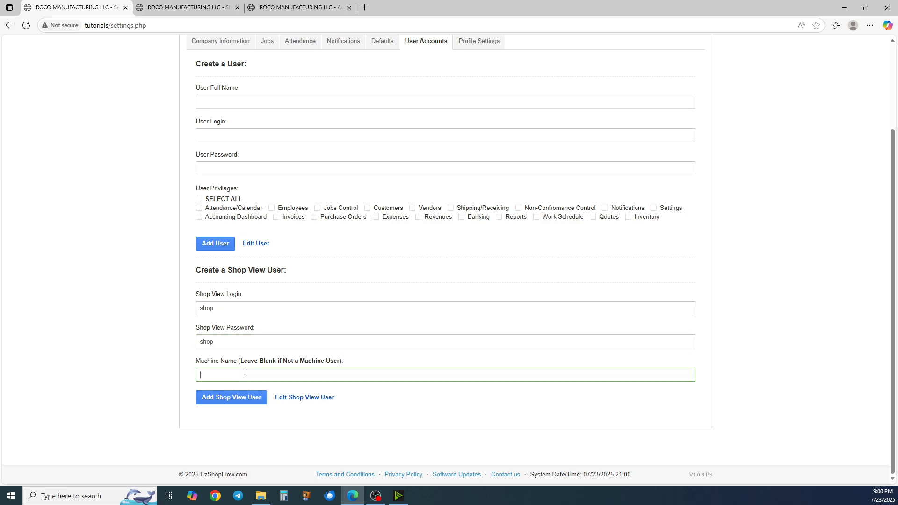
Enter machine as the Shop View login and machine name, and type the Shop View password
{"action": "double_click", "coordinate": [240, 309]}
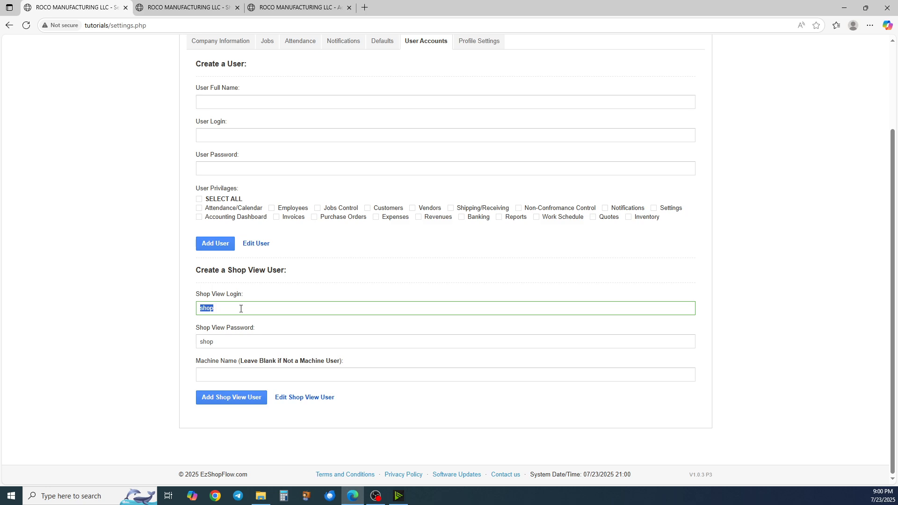
{"action": "type", "text": "machine"}
{"action": "key", "text": "Tab"}
{"action": "type", "text": "MACHI"}
{"action": "key", "text": "BackSpace"}
{"action": "key", "text": "BackSpace"}
{"action": "key", "text": "BackSpace"}
{"action": "key", "text": "BackSpace"}
{"action": "key", "text": "BackSpace"}
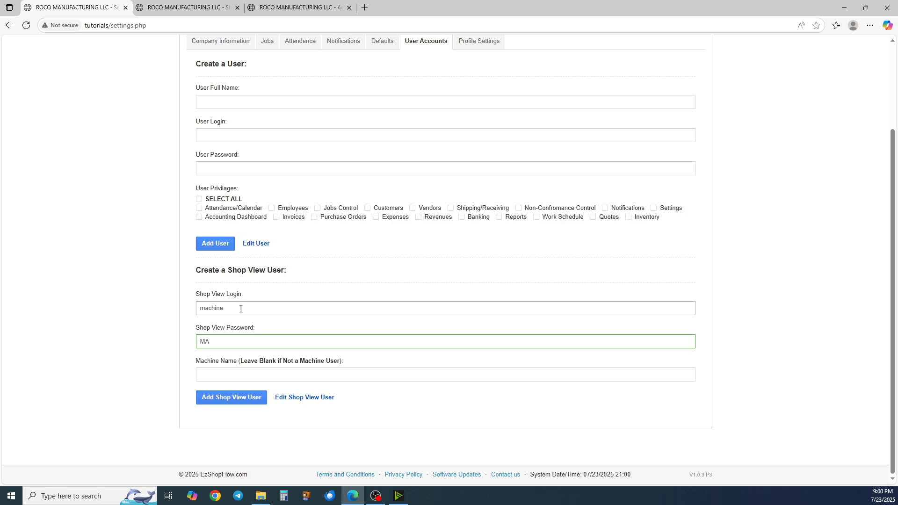
{"action": "type", "text": "machine"}
{"action": "key", "text": "Tab"}
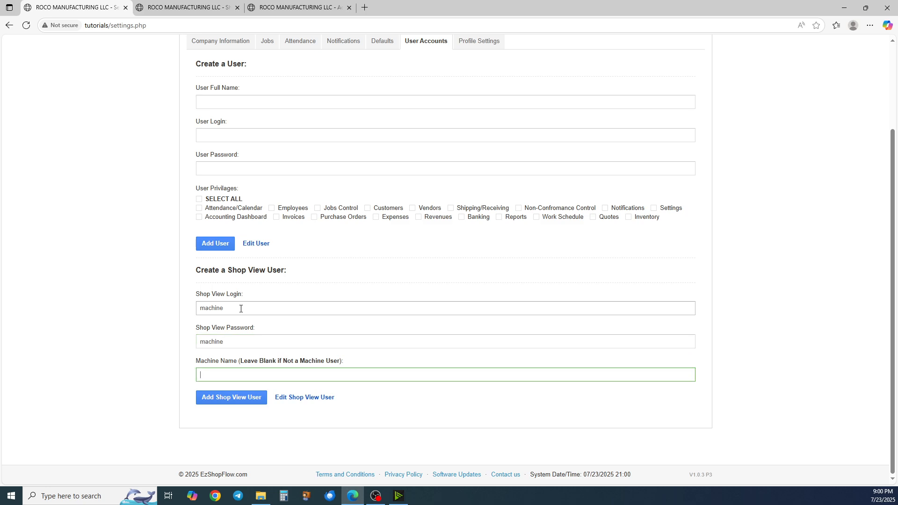
{"action": "type", "text": "machine"}
{"action": "scroll", "coordinate": [240, 309], "scroll_direction": "up", "scroll_amount": 1}
{"action": "scroll", "coordinate": [240, 328], "scroll_direction": "down", "scroll_amount": 1}
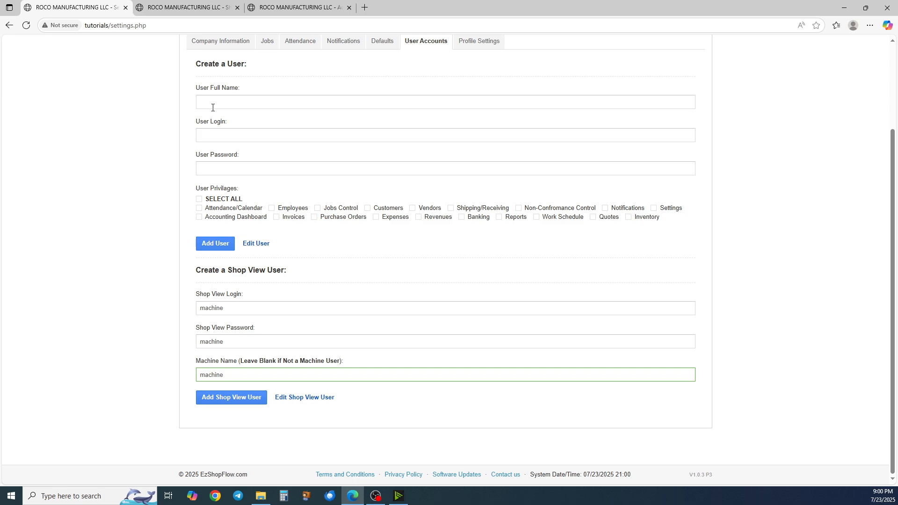
Try to log in to Shop View as machine with the account password
{"action": "left_click", "coordinate": [198, 9]}
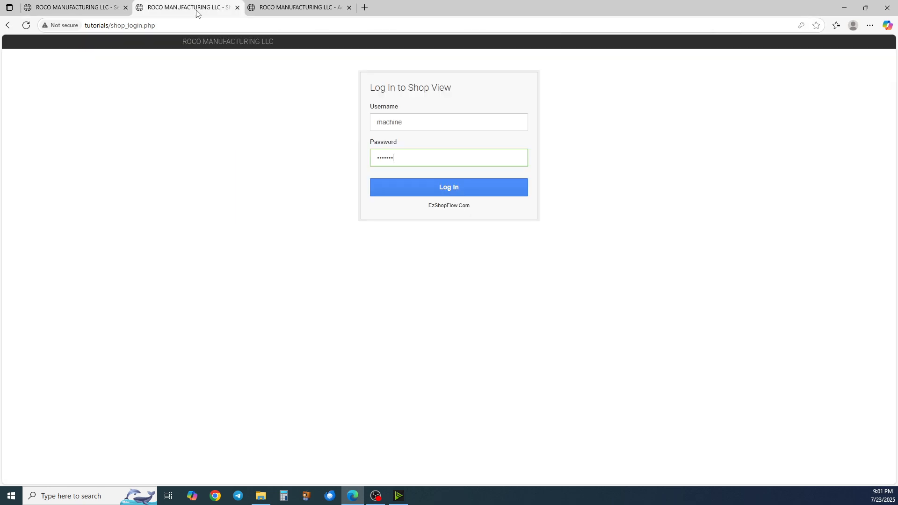
{"action": "left_click", "coordinate": [418, 187]}
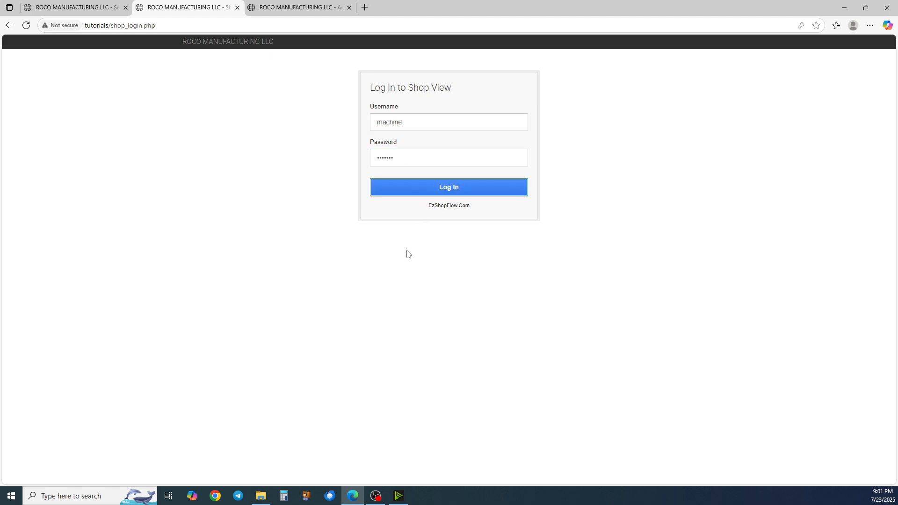
{"action": "double_click", "coordinate": [400, 162]}
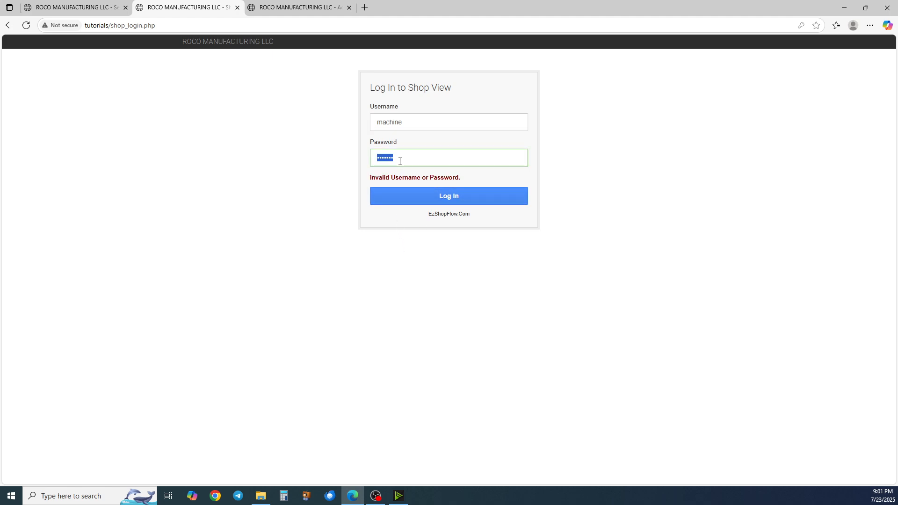
{"action": "key", "text": "BackSpace"}
{"action": "type", "text": "machine"}
{"action": "left_click", "coordinate": [424, 194]}
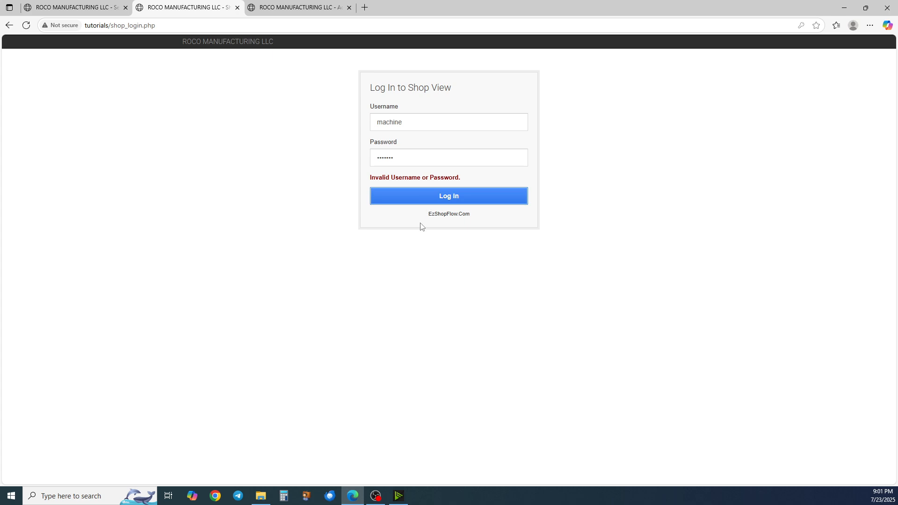
{"action": "left_click", "coordinate": [439, 122]}
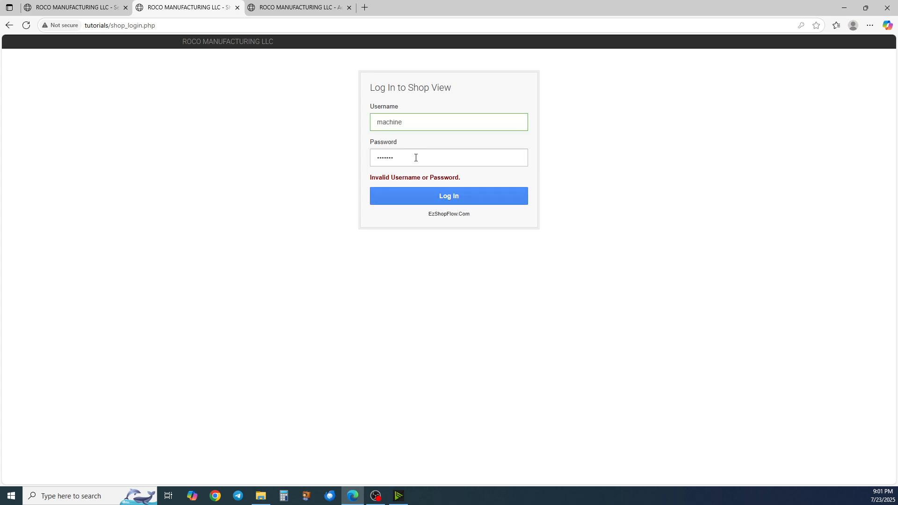
Add the new Shop View user and dismiss the confirmation
{"action": "left_click", "coordinate": [70, 8]}
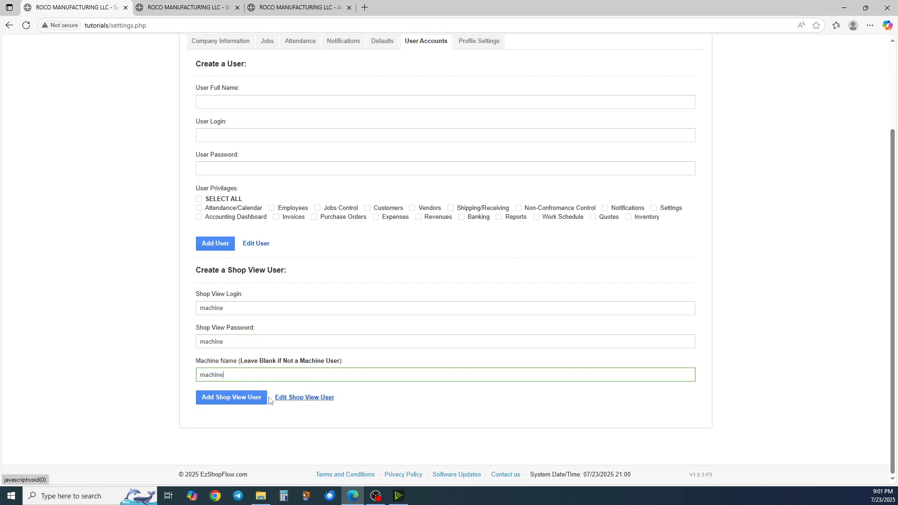
{"action": "left_click", "coordinate": [229, 398]}
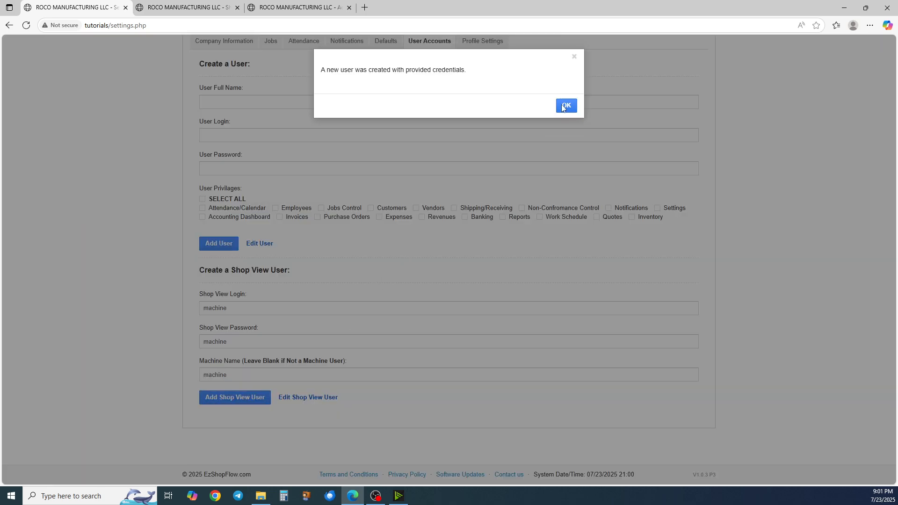
{"action": "left_click", "coordinate": [566, 105]}
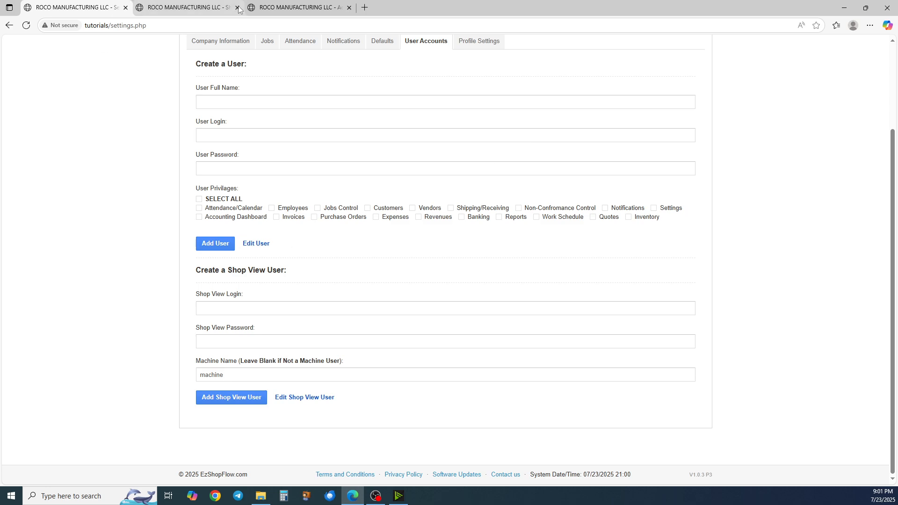
Log in to Shop View as machine and clock in with the employee ID
{"action": "left_click", "coordinate": [201, 9]}
{"action": "left_click", "coordinate": [410, 196]}
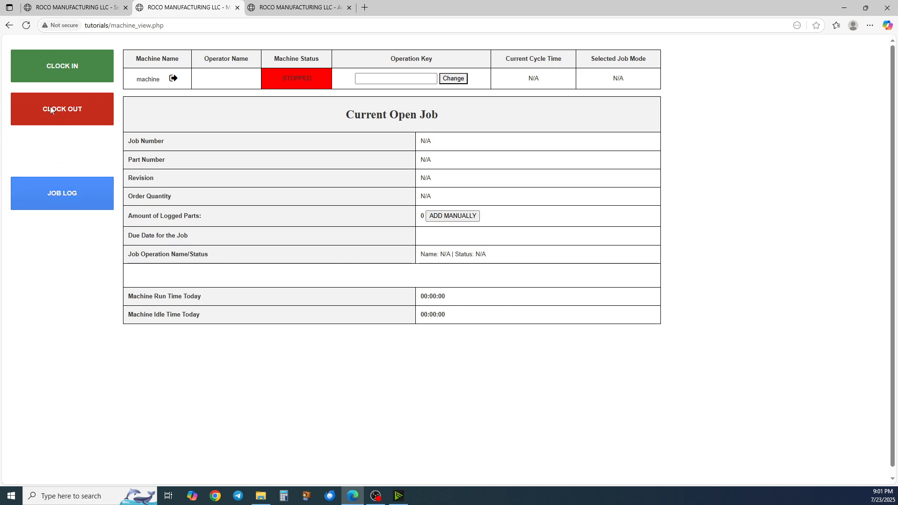
{"action": "left_click", "coordinate": [52, 189]}
{"action": "type", "text": "111"}
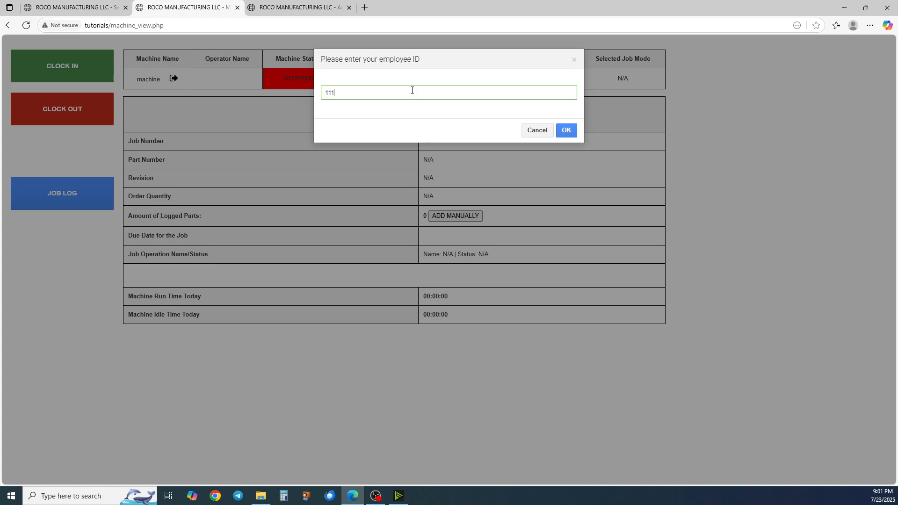
{"action": "key", "text": "Return"}
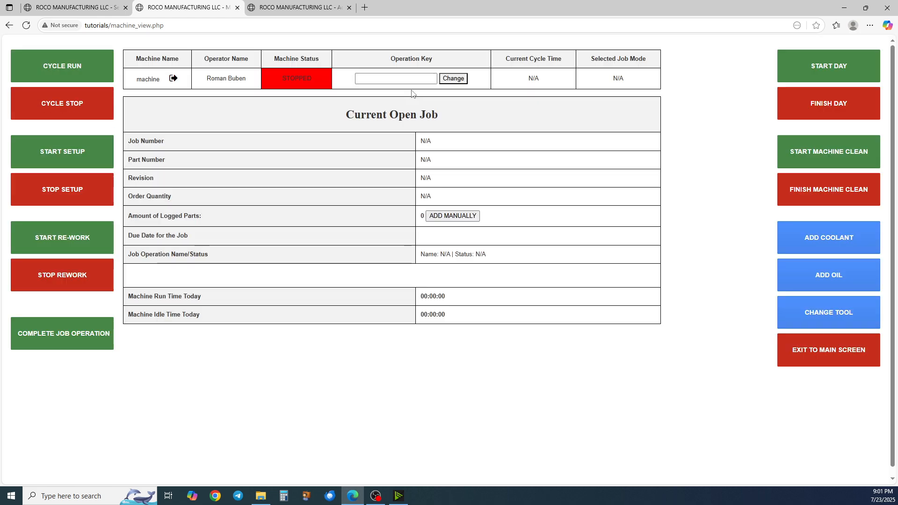
Exit to the main screen and clock in again with the employee ID
{"action": "left_click", "coordinate": [828, 355]}
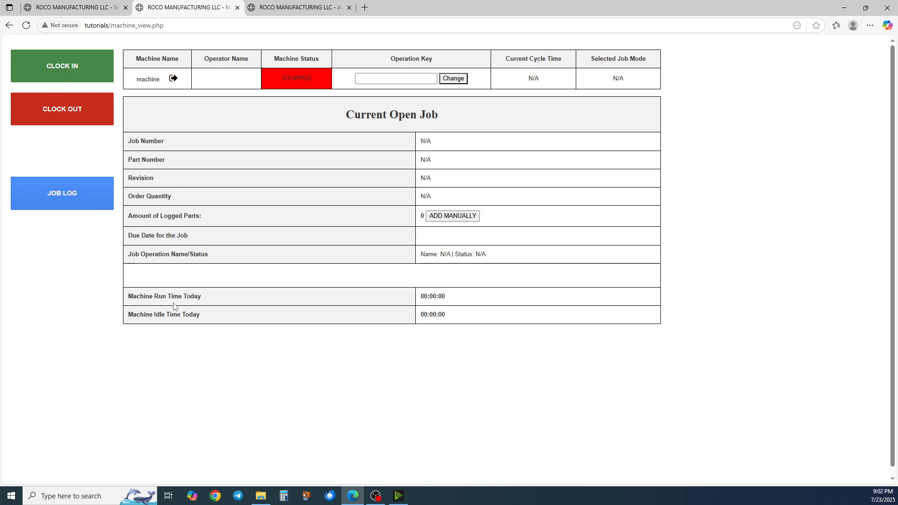
{"action": "left_click", "coordinate": [82, 188]}
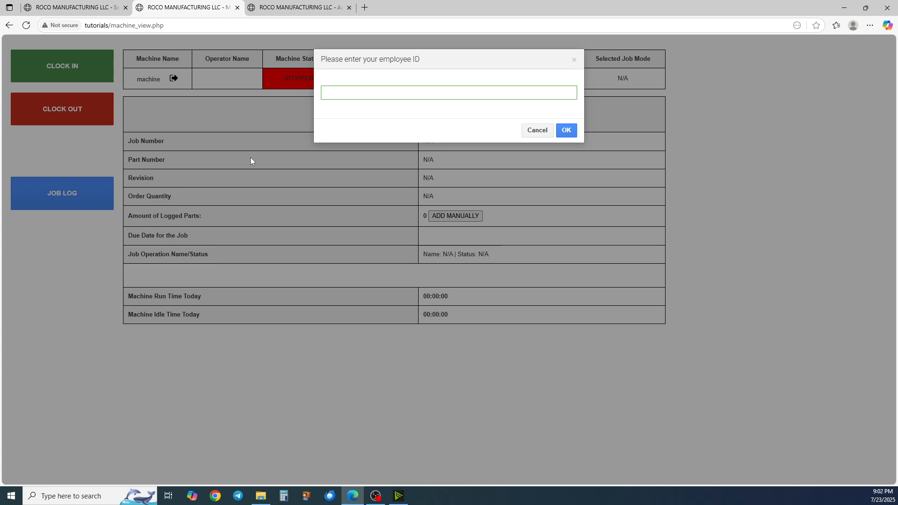
{"action": "type", "text": "111"}
{"action": "key", "text": "Return"}
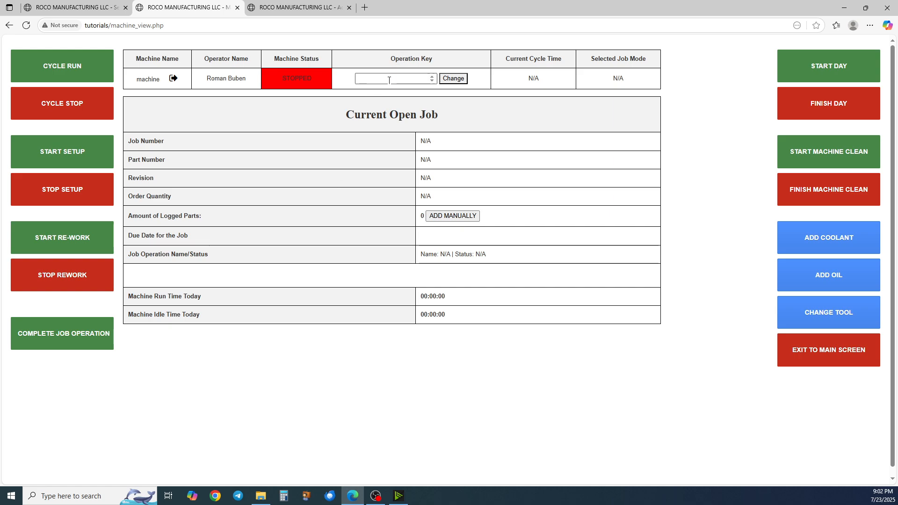
Open job 1506 in Jobs Control and view its Routing operations and keys
{"action": "left_click", "coordinate": [108, 9]}
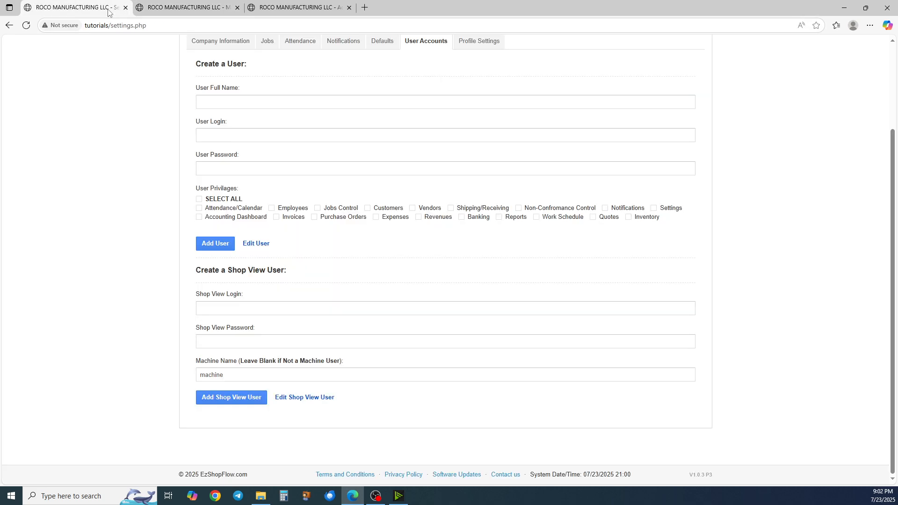
{"action": "scroll", "coordinate": [280, 114], "scroll_direction": "up", "scroll_amount": 3}
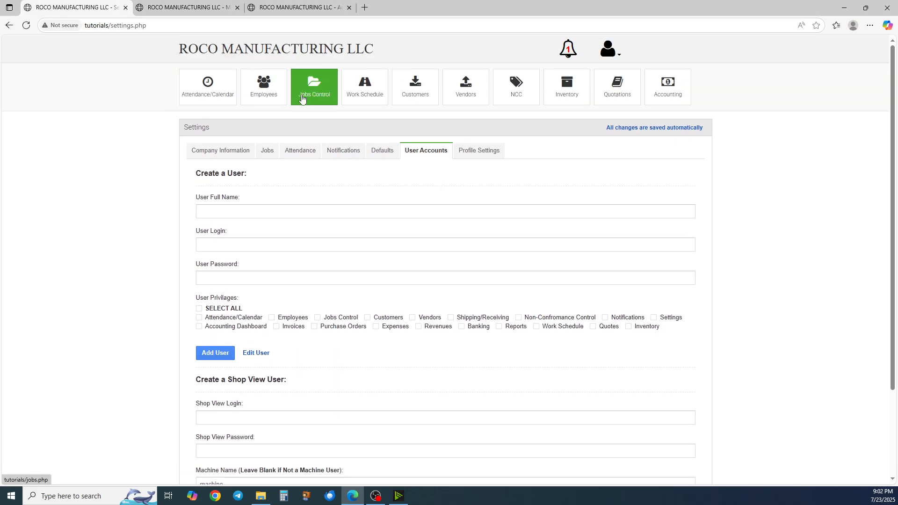
{"action": "left_click", "coordinate": [302, 99]}
{"action": "left_click", "coordinate": [226, 160]}
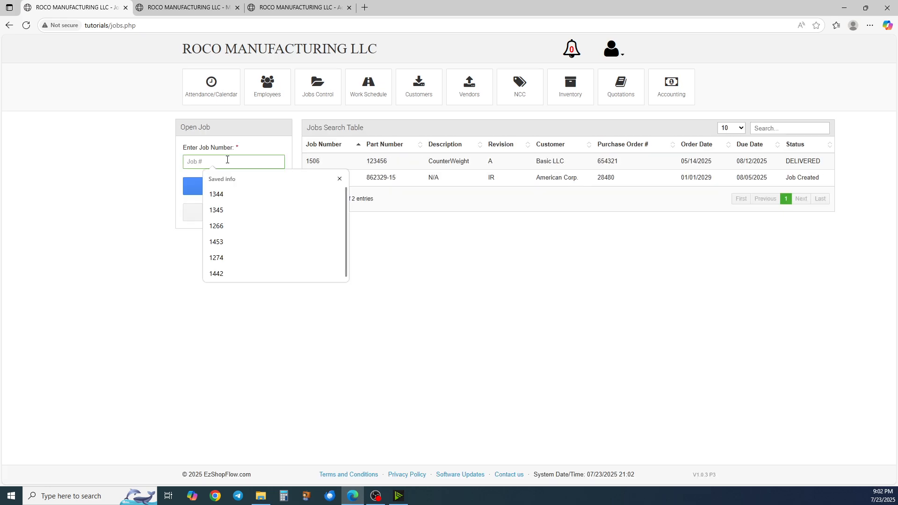
{"action": "type", "text": "1506"}
{"action": "key", "text": "Return"}
{"action": "left_click", "coordinate": [348, 134]}
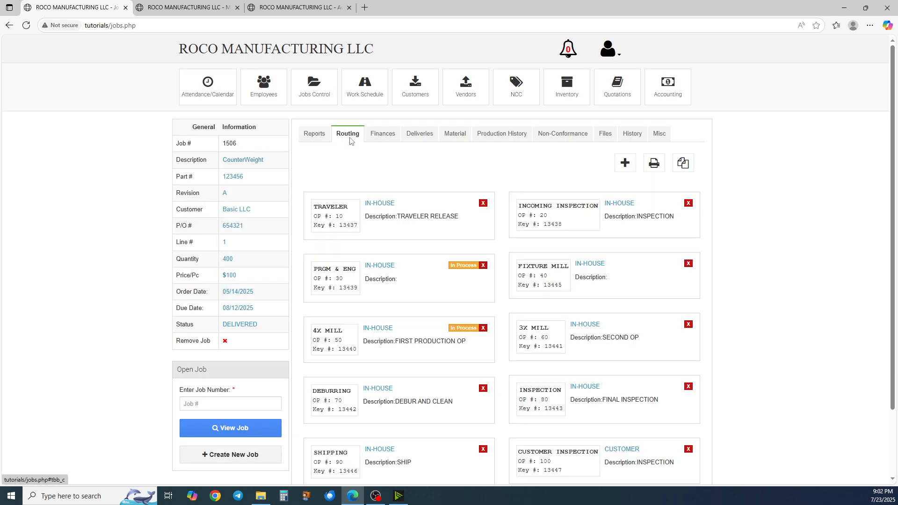
{"action": "scroll", "coordinate": [353, 193], "scroll_direction": "down", "scroll_amount": 2}
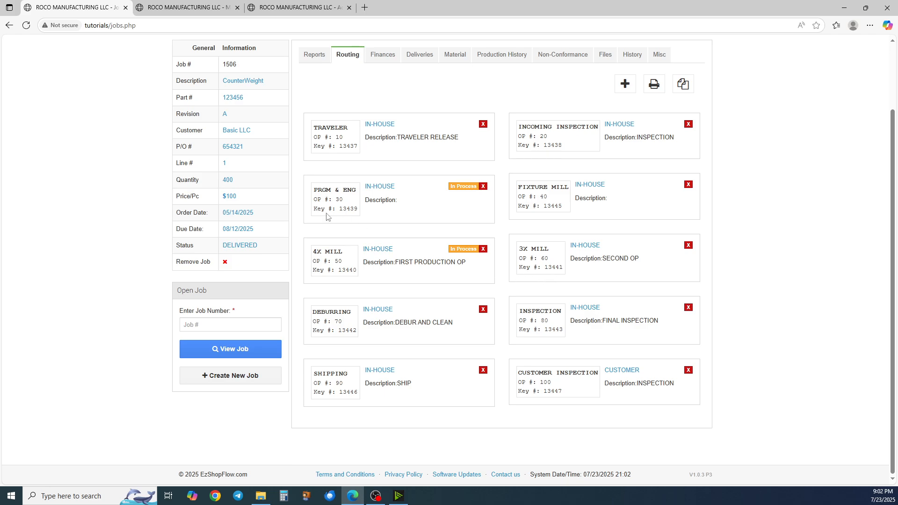
In the machine view, change the Operation Key to 13441
{"action": "left_click", "coordinate": [152, 9]}
{"action": "left_click", "coordinate": [382, 80]}
{"action": "type", "text": "1"}
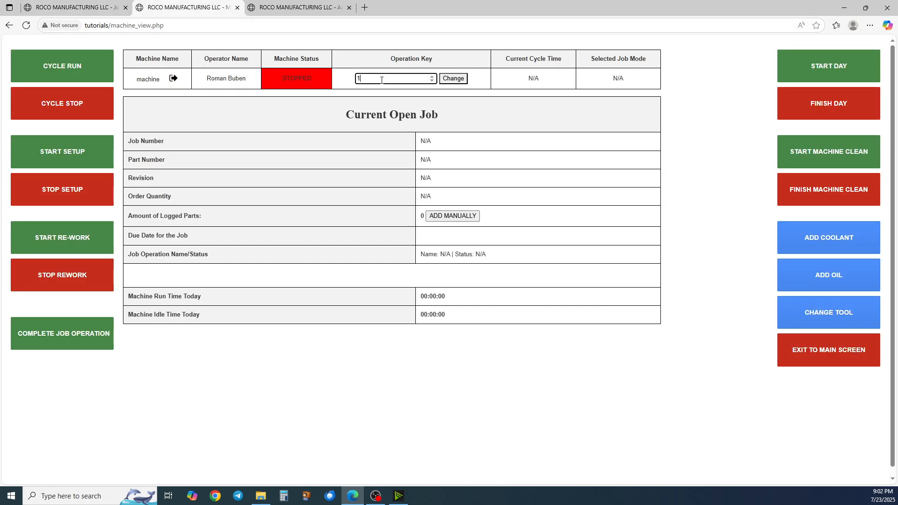
{"action": "type", "text": "3441"}
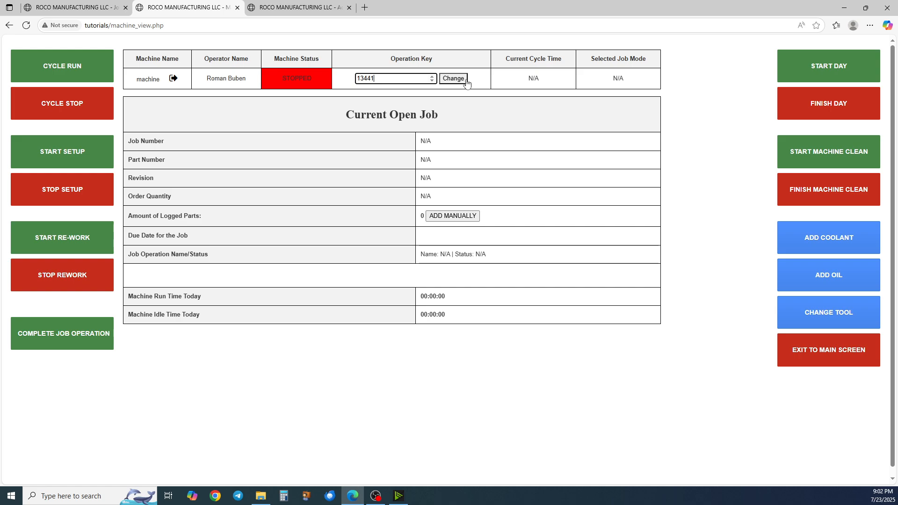
{"action": "left_click", "coordinate": [466, 83]}
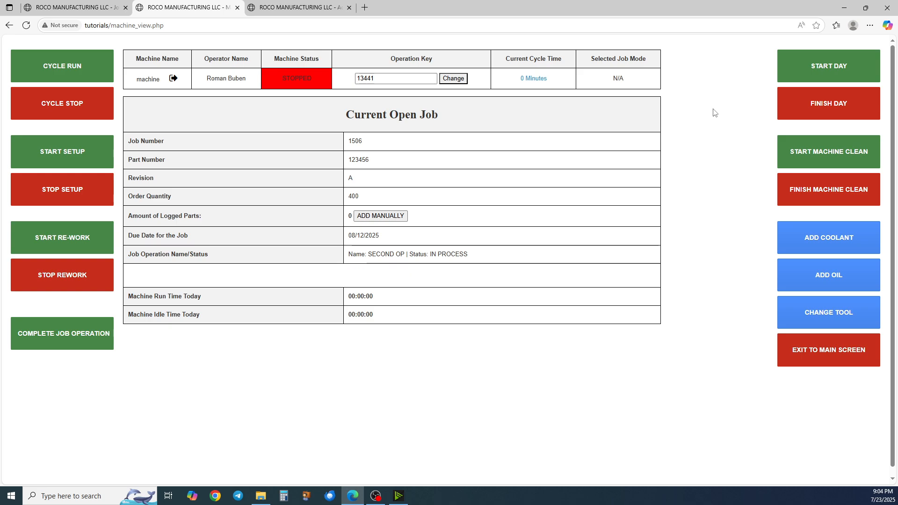
Start the day and record an ENDMILL tool change
{"action": "left_click", "coordinate": [813, 67]}
{"action": "left_click", "coordinate": [566, 107]}
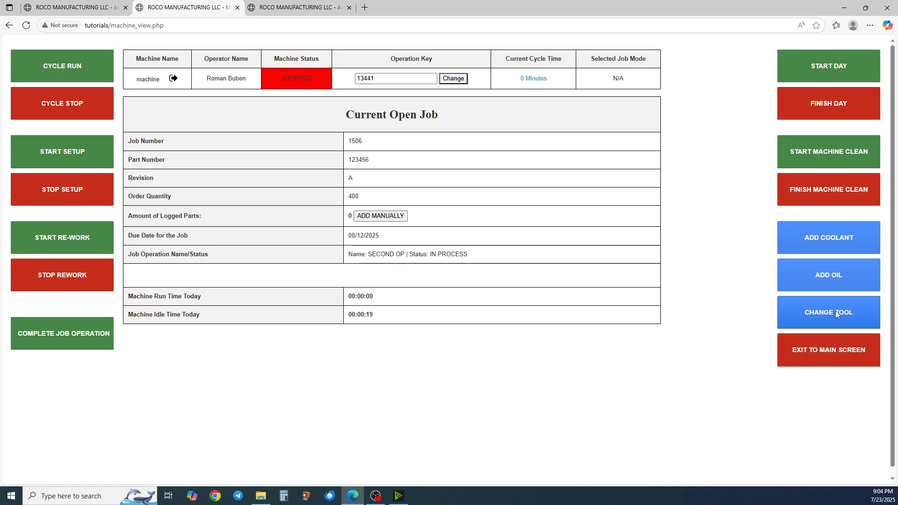
{"action": "left_click", "coordinate": [824, 314]}
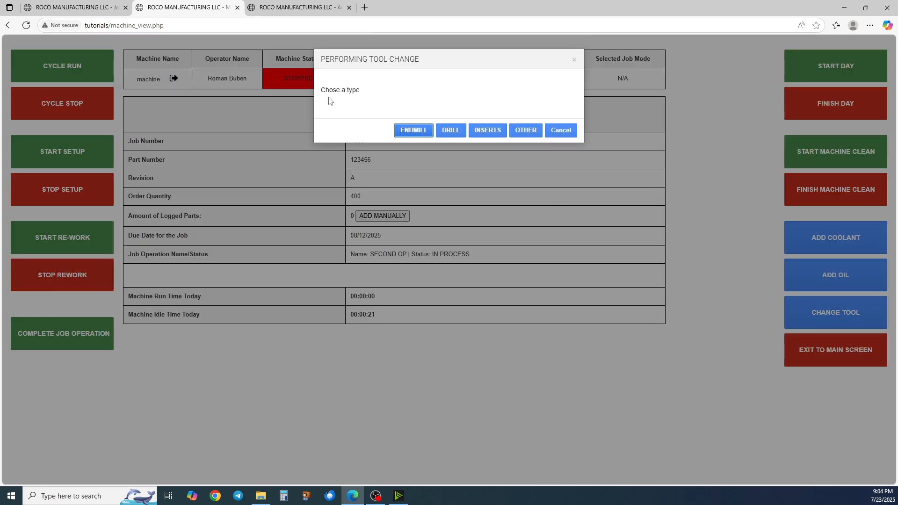
{"action": "left_click", "coordinate": [406, 132]}
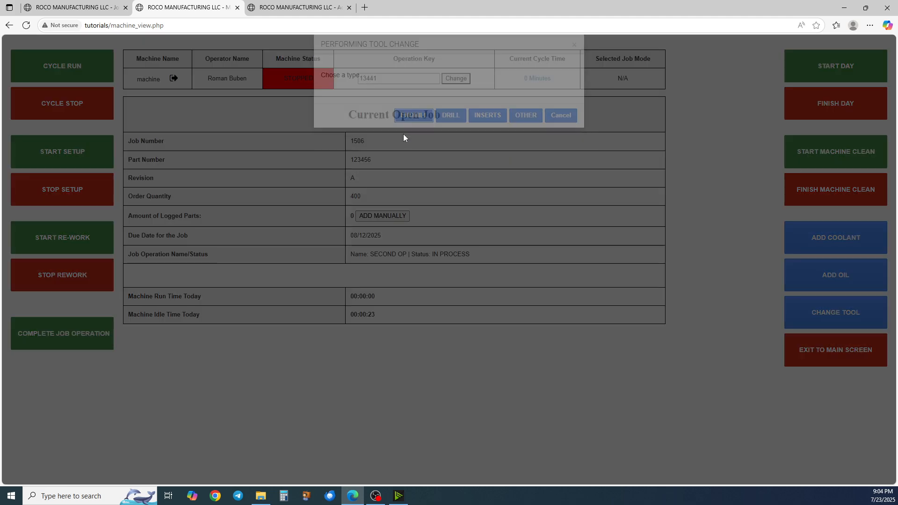
Complete the tool change entry by entering 1
{"action": "type", "text": "1"}
{"action": "key", "text": "Return"}
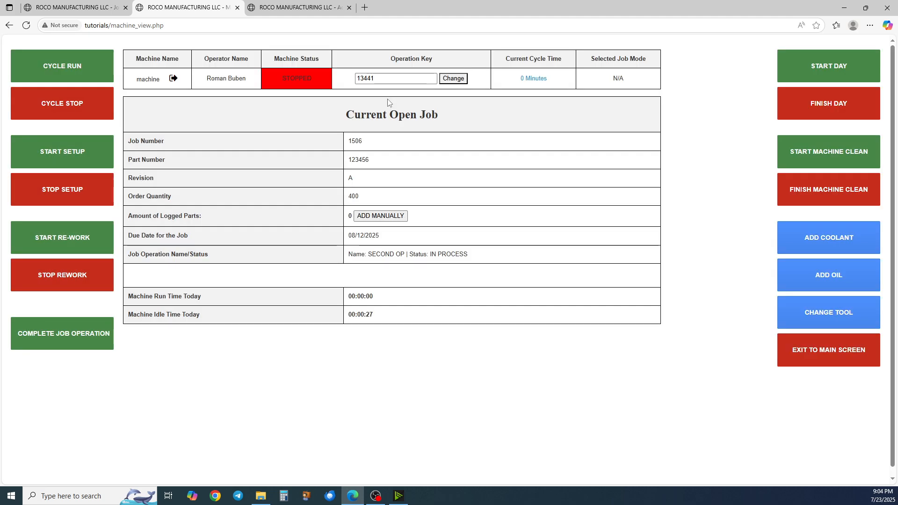
Reload job 1506 in the other tab and review the tool change records on its Finances tab
{"action": "left_click", "coordinate": [54, 7]}
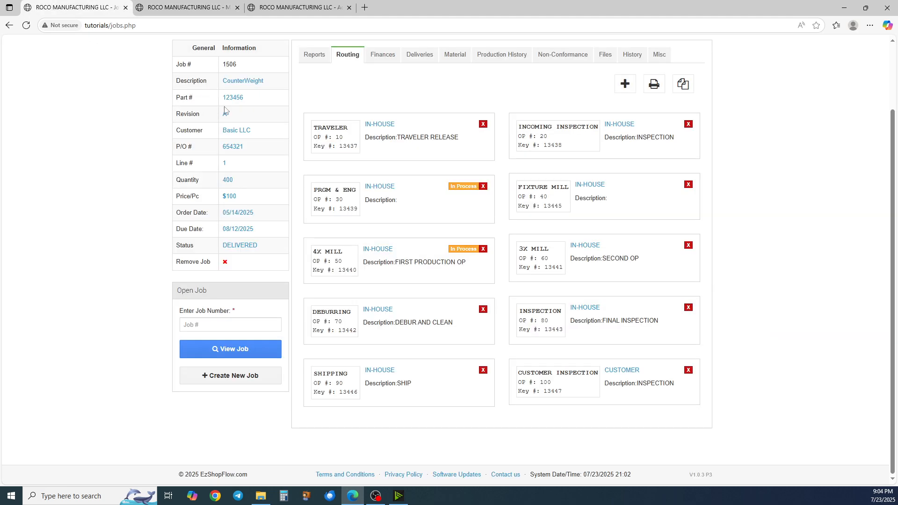
{"action": "key", "text": "F5"}
{"action": "key", "text": "Return"}
{"action": "left_click", "coordinate": [381, 55]}
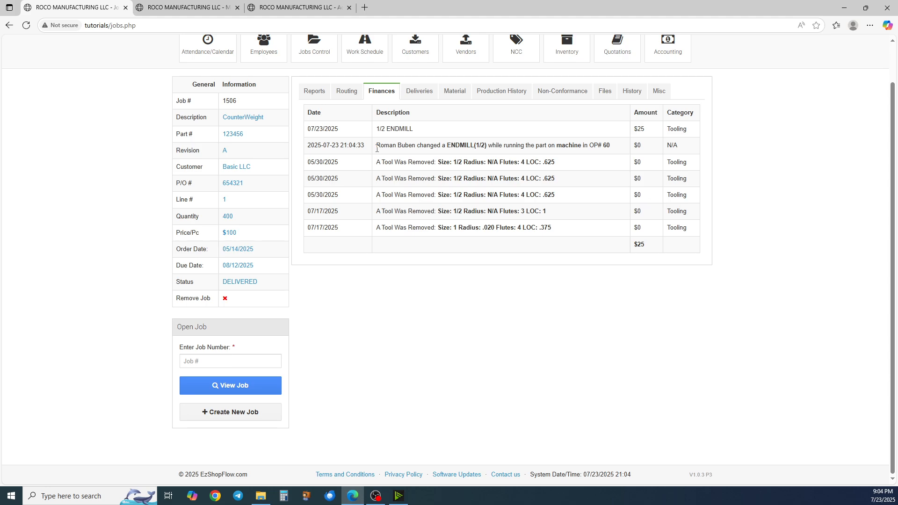
{"action": "left_click_drag", "start_coordinate": [377, 149], "coordinate": [549, 150]}
{"action": "left_click", "coordinate": [464, 160]}
{"action": "left_click_drag", "start_coordinate": [376, 145], "coordinate": [609, 148]}
{"action": "left_click", "coordinate": [608, 150]}
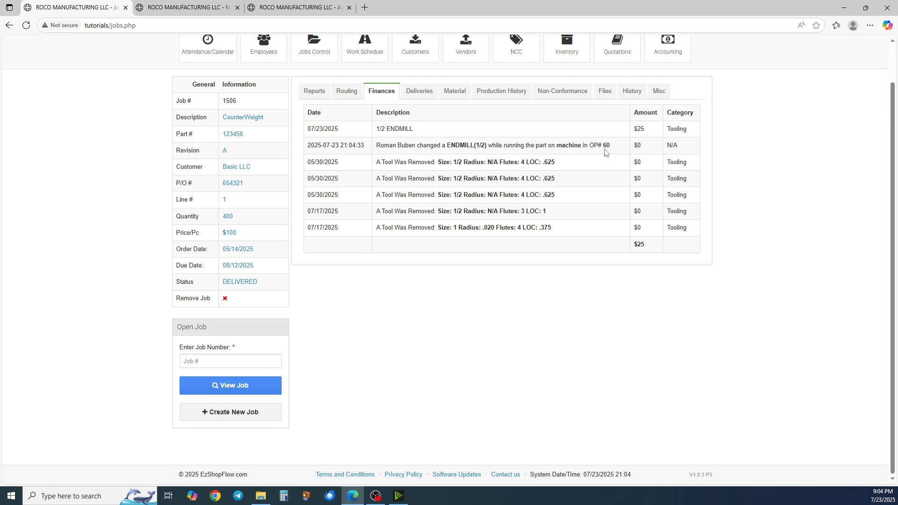
{"action": "double_click", "coordinate": [557, 148]}
{"action": "left_click", "coordinate": [557, 160]}
Return to the machine view and record an oil addition
{"action": "left_click", "coordinate": [202, 6]}
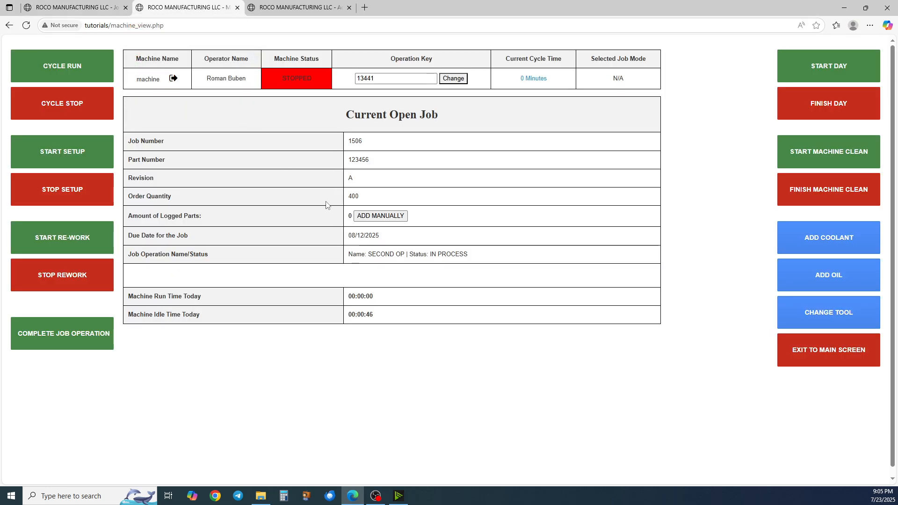
{"action": "left_click", "coordinate": [819, 268]}
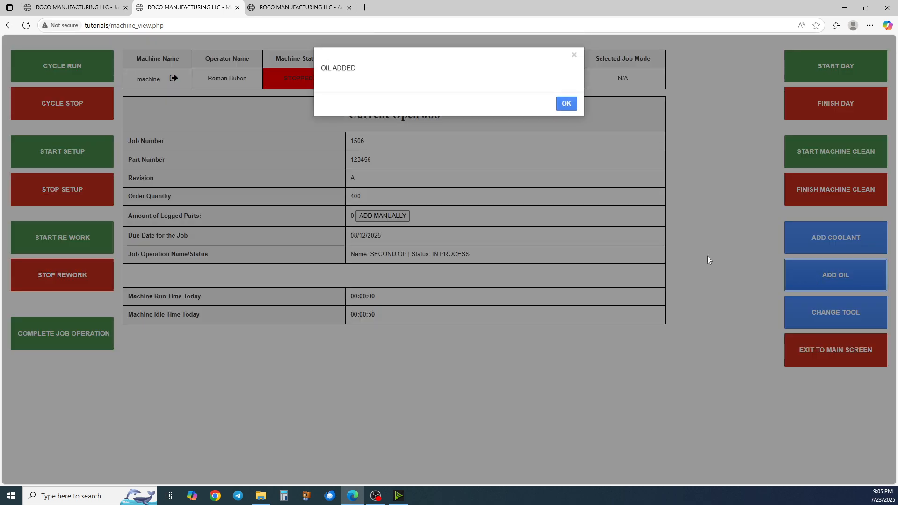
{"action": "left_click", "coordinate": [563, 104]}
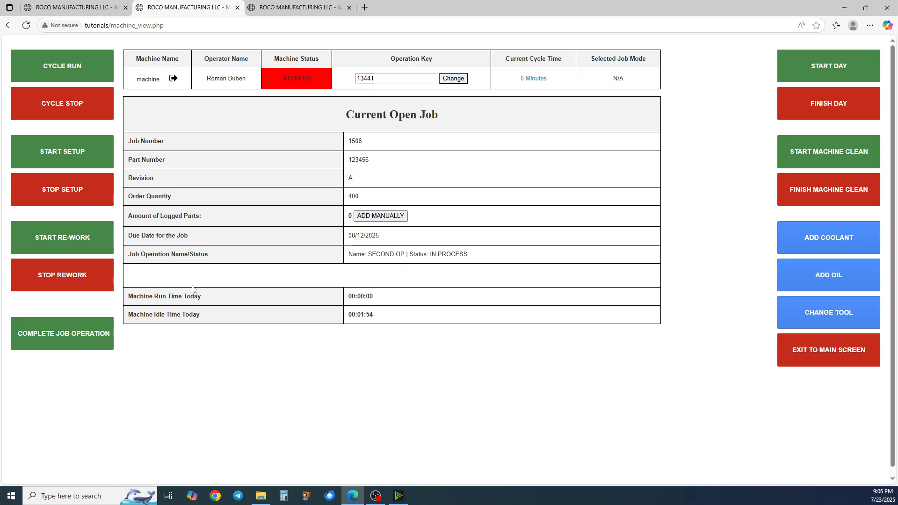
Start a setup on the machine and then stop it, acknowledging each message
{"action": "left_click", "coordinate": [78, 159]}
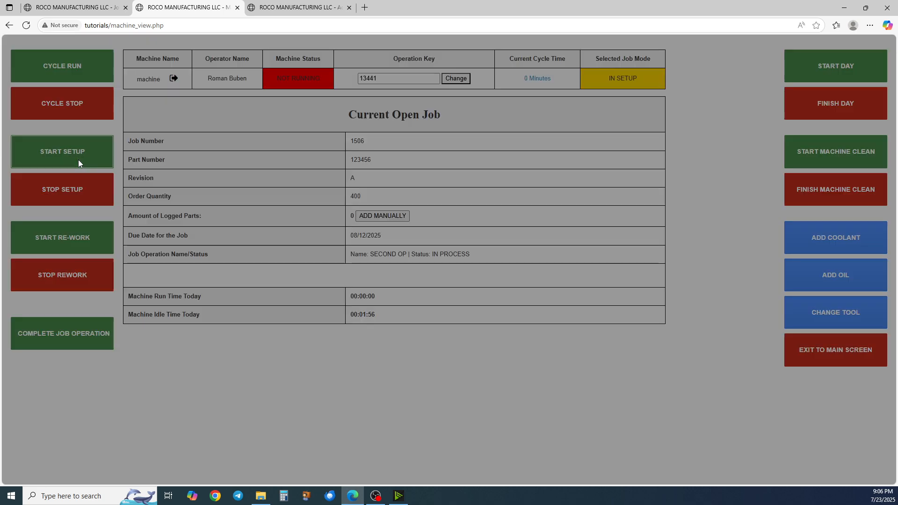
{"action": "left_click", "coordinate": [564, 101]}
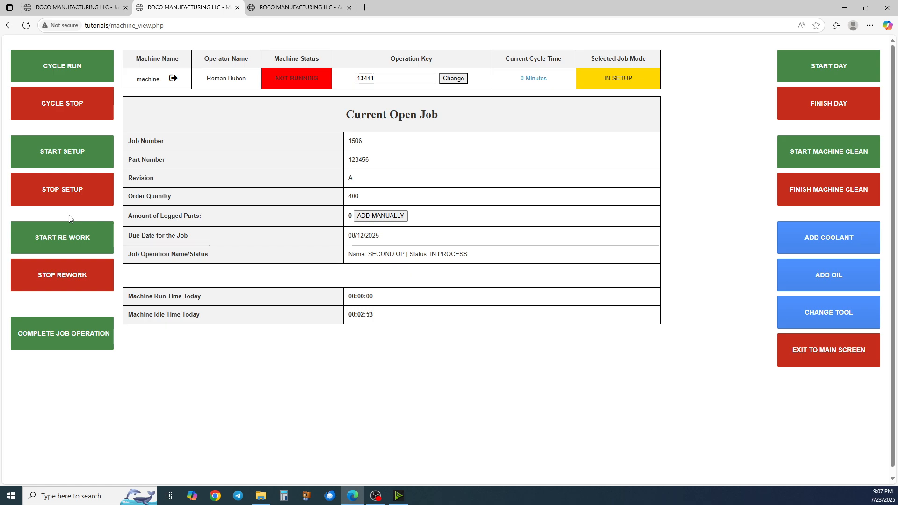
{"action": "left_click", "coordinate": [89, 196]}
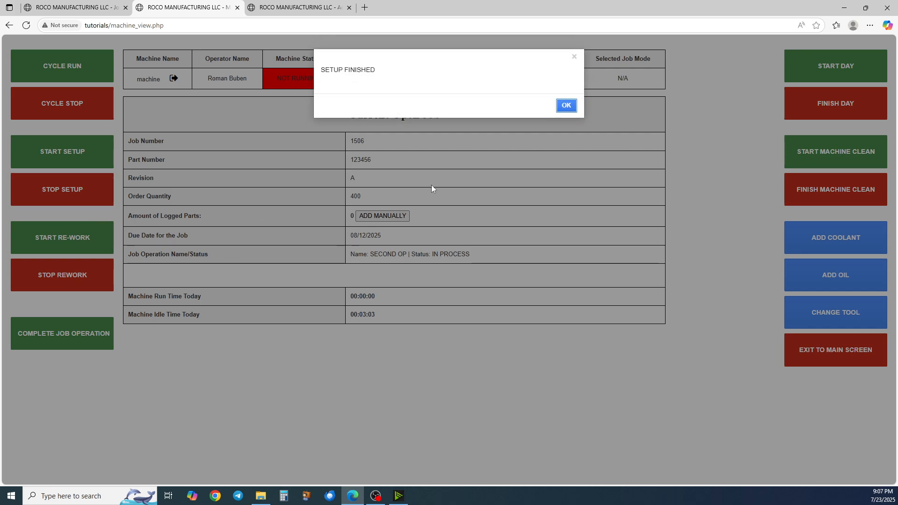
{"action": "left_click", "coordinate": [566, 106]}
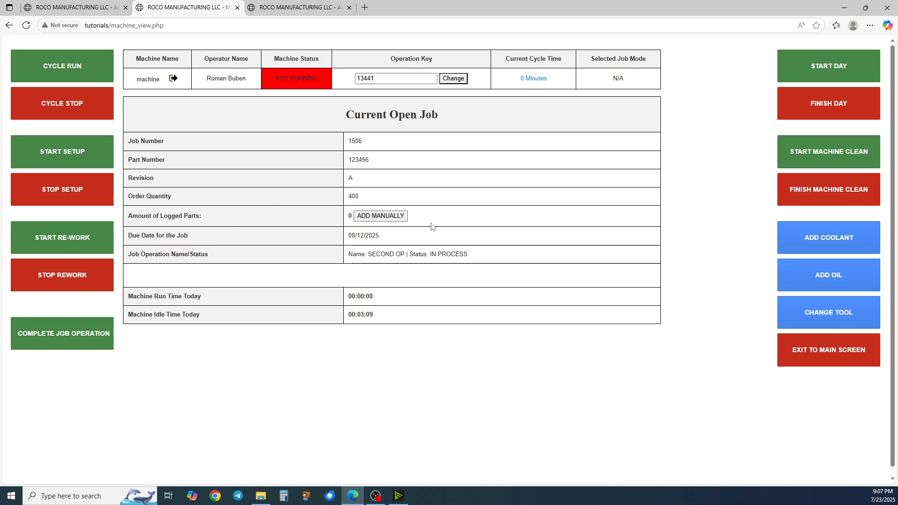
Manually log a good part with a cycle time of 0 minutes
{"action": "left_click", "coordinate": [397, 224]}
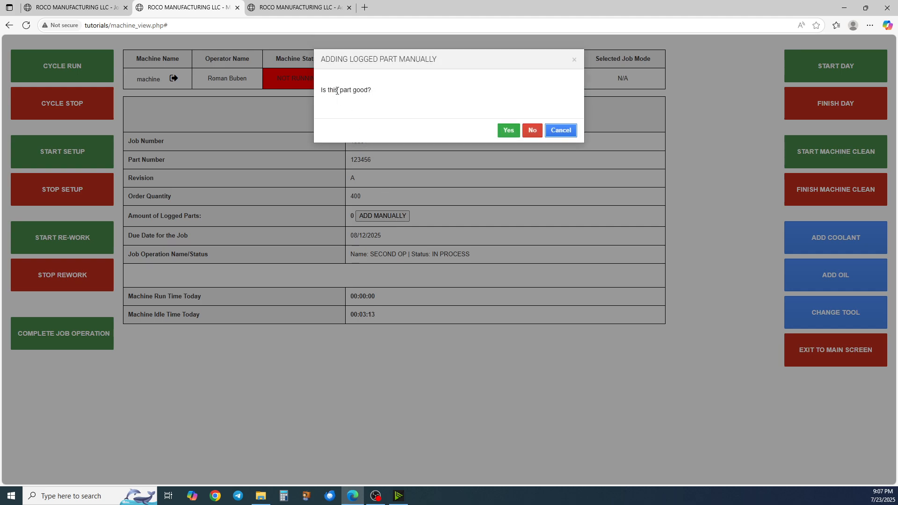
{"action": "left_click", "coordinate": [509, 131]}
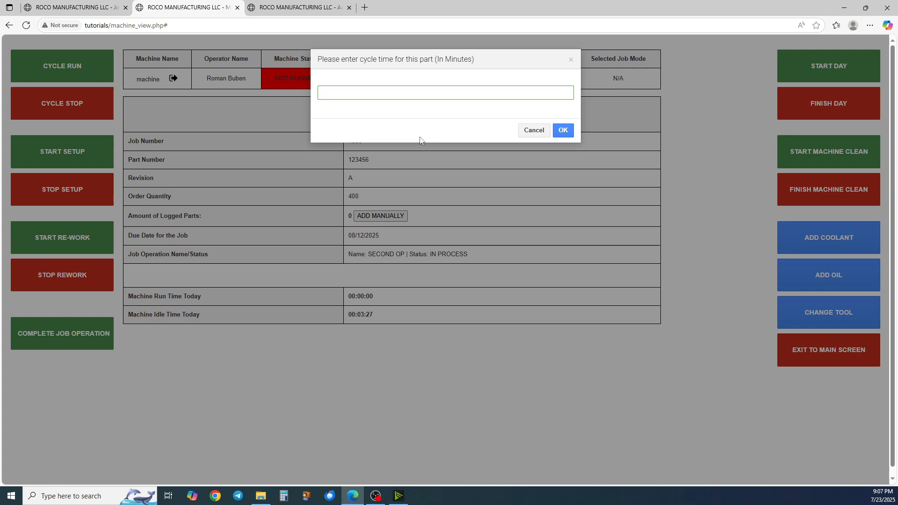
{"action": "type", "text": "0"}
{"action": "key", "text": "Return"}
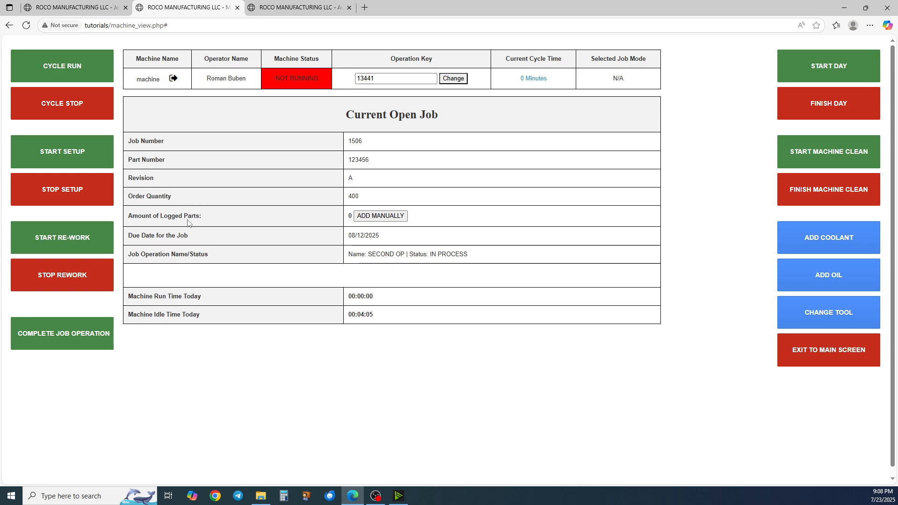
Manually log another good part with a cycle time of 20 minutes
{"action": "left_click", "coordinate": [386, 218]}
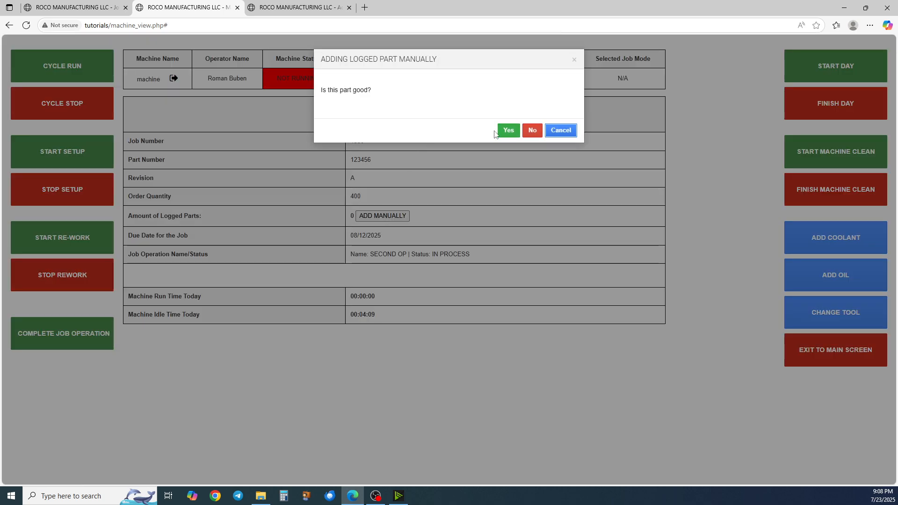
{"action": "left_click", "coordinate": [501, 129]}
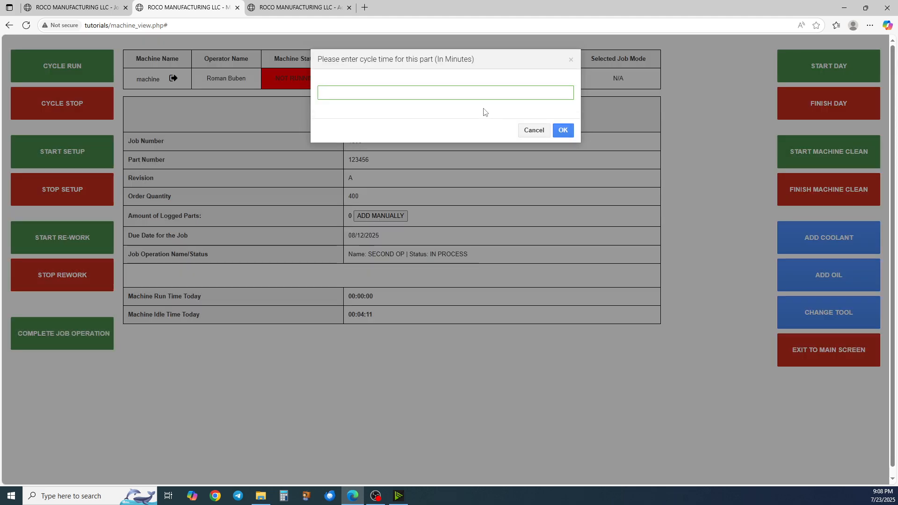
{"action": "type", "text": "20"}
{"action": "left_click", "coordinate": [567, 132]}
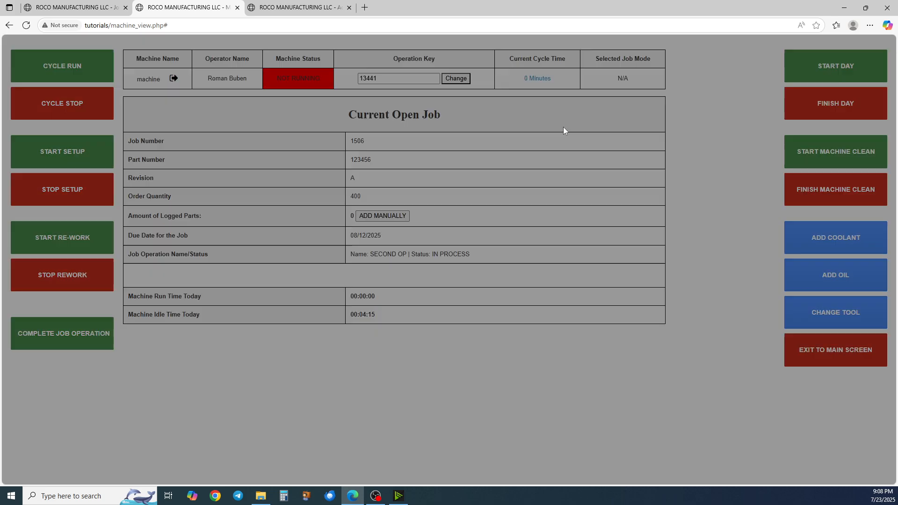
{"action": "left_click", "coordinate": [562, 104]}
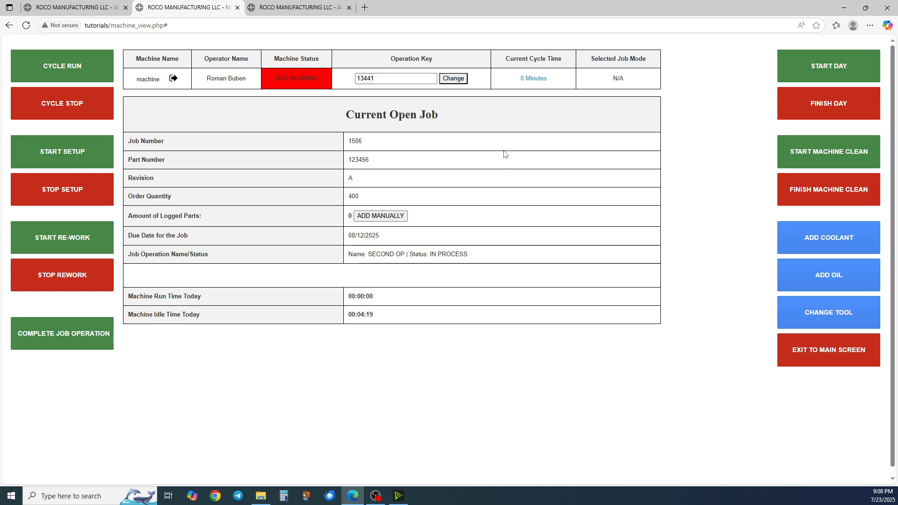
Update the current cycle time to 1 minute
{"action": "left_click", "coordinate": [534, 78]}
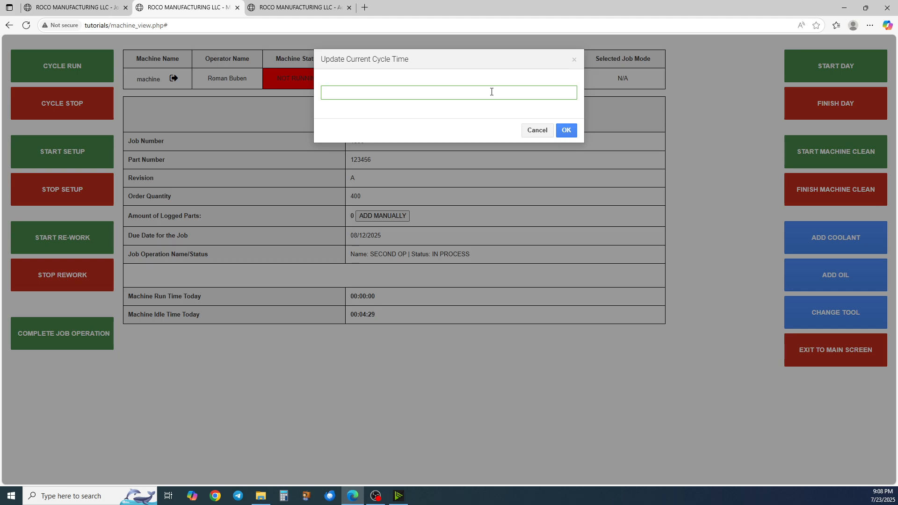
{"action": "type", "text": "1"}
{"action": "key", "text": "Return"}
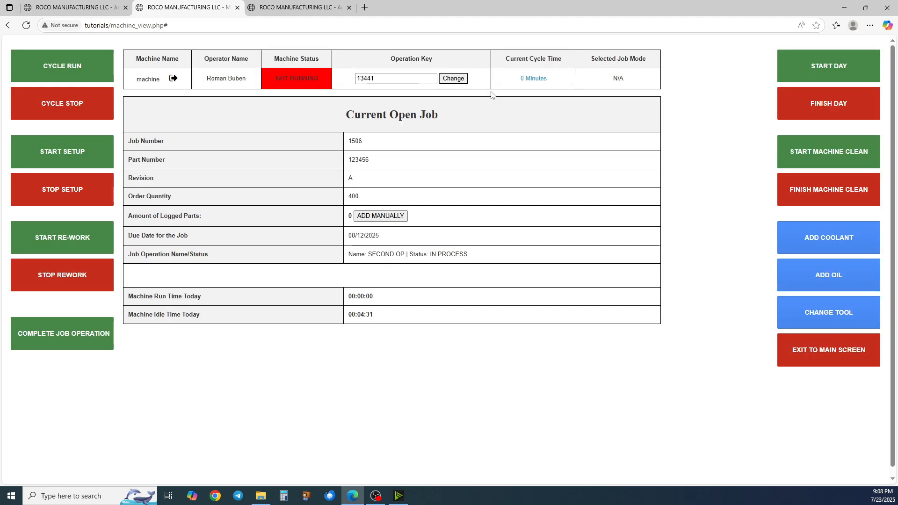
{"action": "key", "text": "Return"}
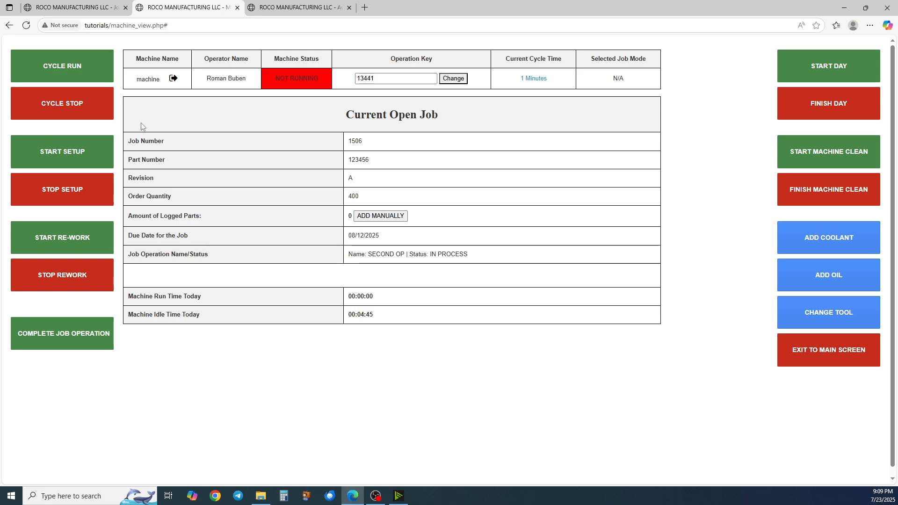
Run two machine cycles, starting and stopping the cycle each time
{"action": "left_click", "coordinate": [75, 69]}
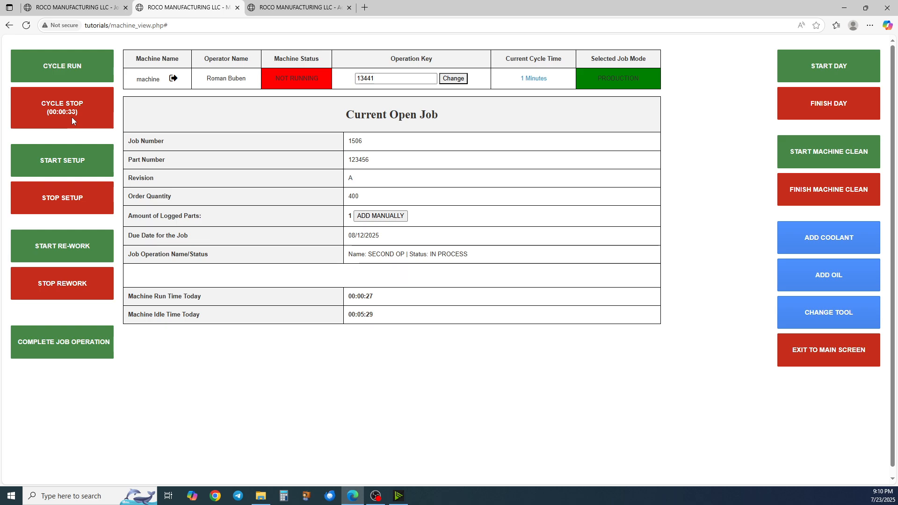
{"action": "left_click", "coordinate": [72, 117]}
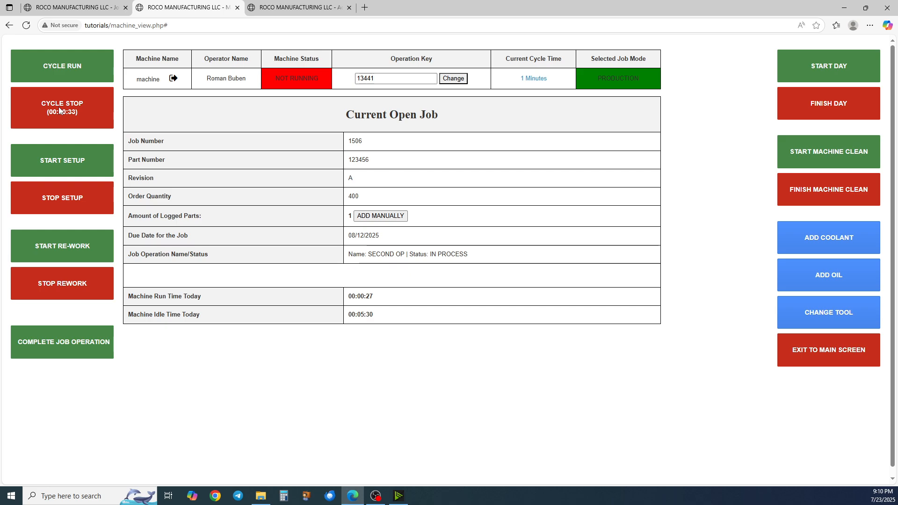
{"action": "left_click", "coordinate": [80, 68]}
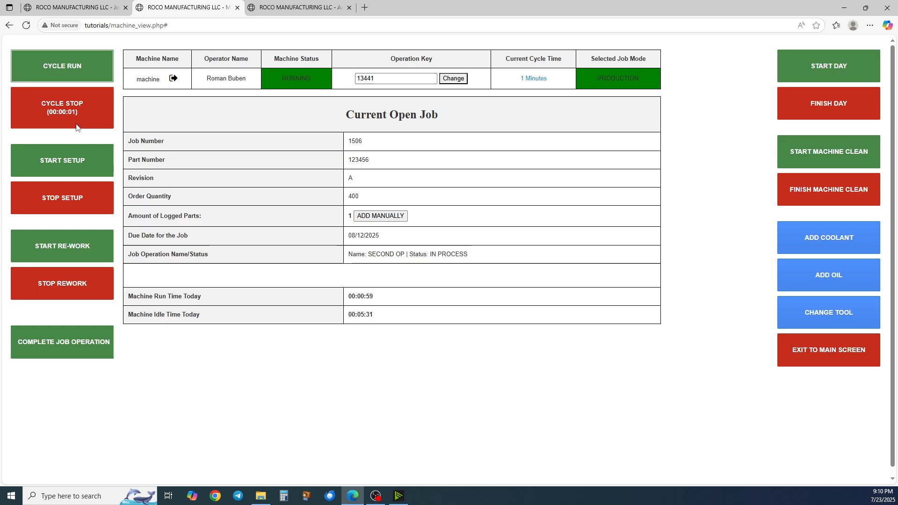
{"action": "left_click", "coordinate": [77, 127]}
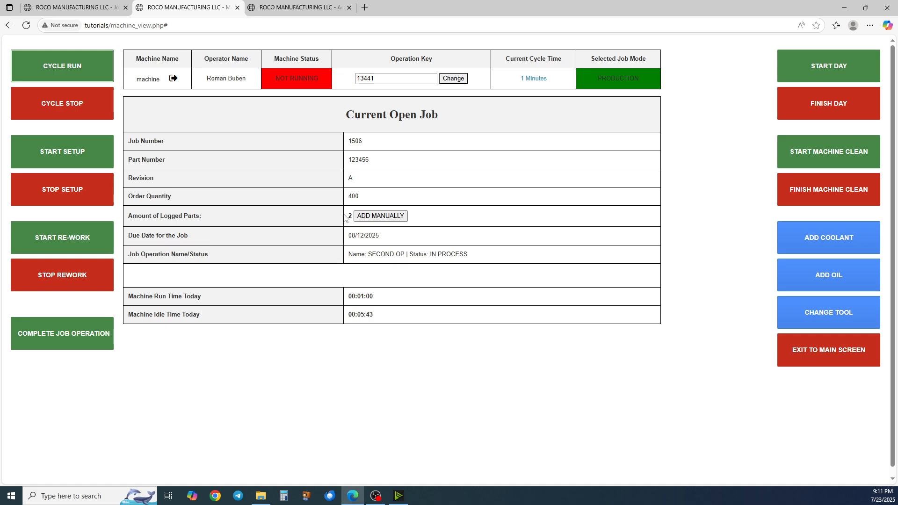
Finish the day and complete the job operation, acknowledging both messages
{"action": "left_click", "coordinate": [820, 109]}
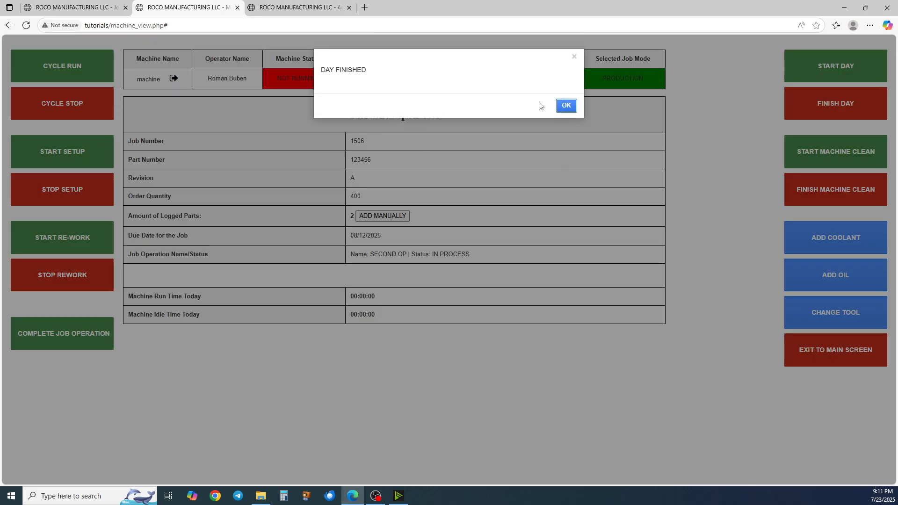
{"action": "left_click", "coordinate": [566, 96]}
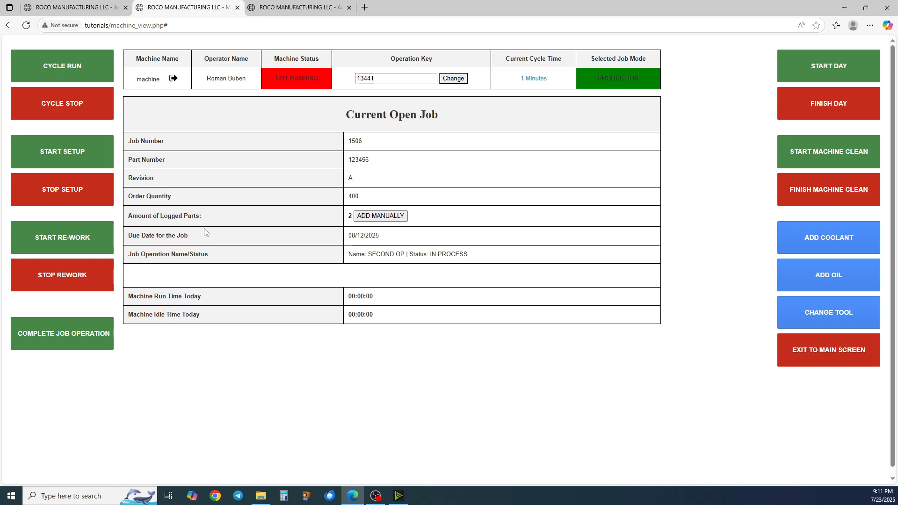
{"action": "left_click", "coordinate": [46, 335]}
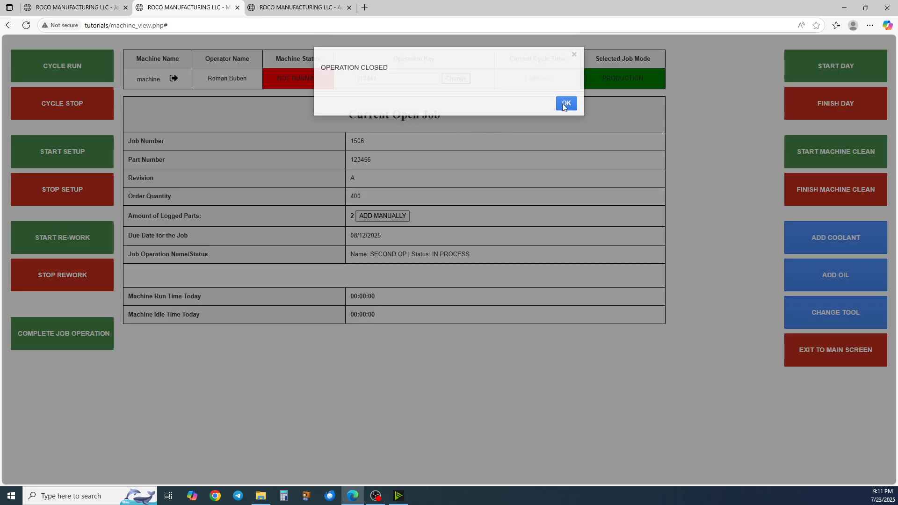
{"action": "left_click", "coordinate": [565, 104]}
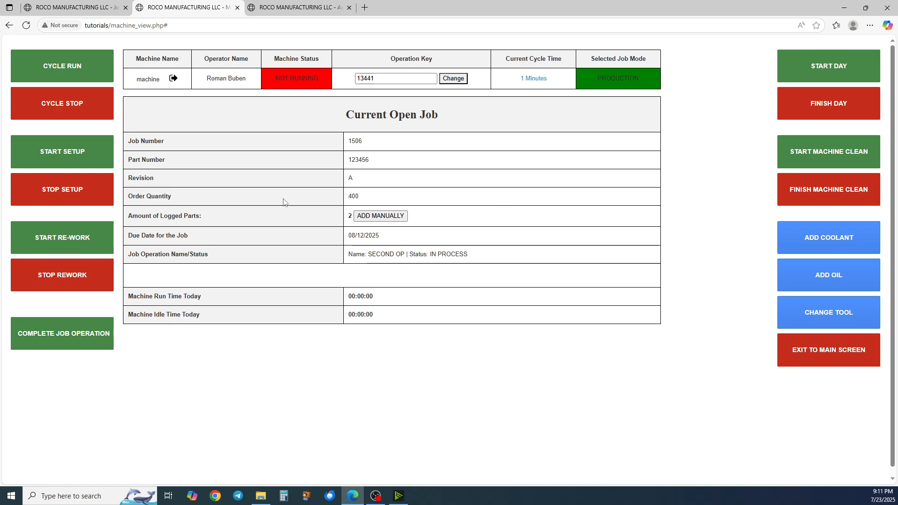
Reload job 1506 and open the Production History entry for operation 60
{"action": "left_click", "coordinate": [86, 8]}
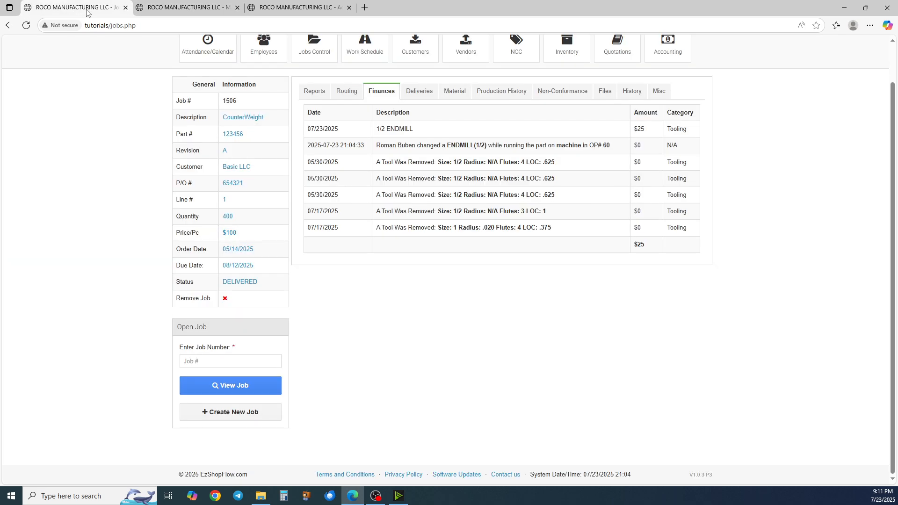
{"action": "key", "text": "F5"}
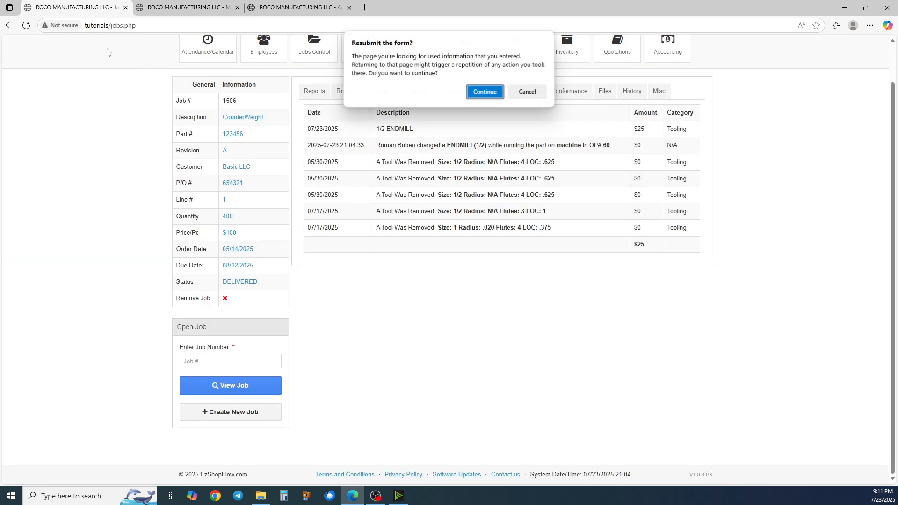
{"action": "key", "text": "Return"}
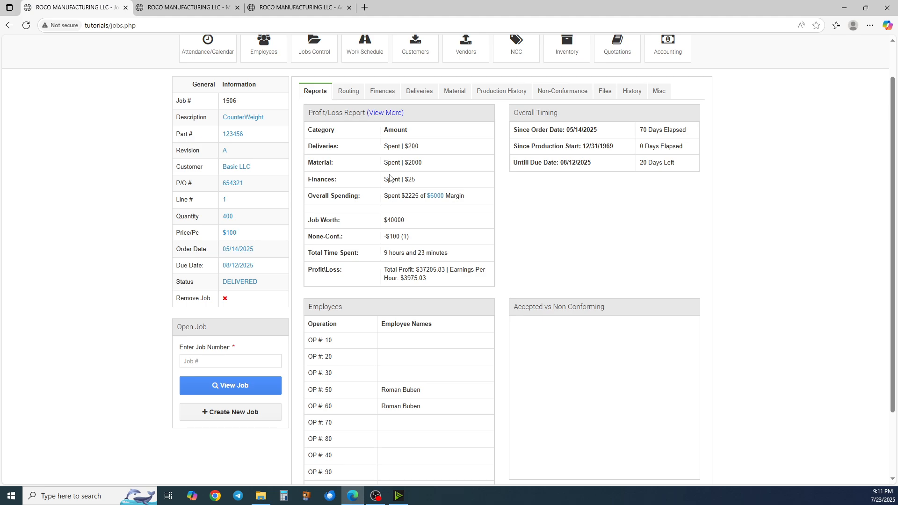
{"action": "left_click", "coordinate": [517, 92]}
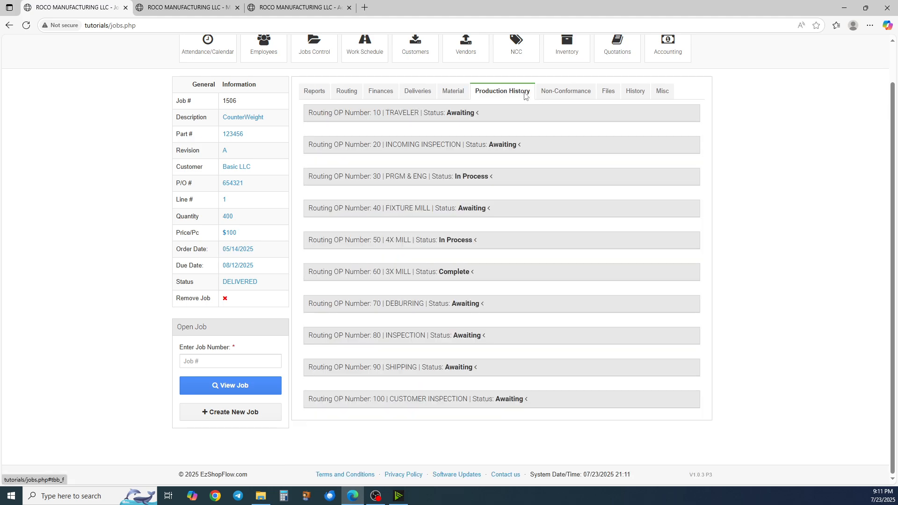
{"action": "left_click", "coordinate": [458, 276]}
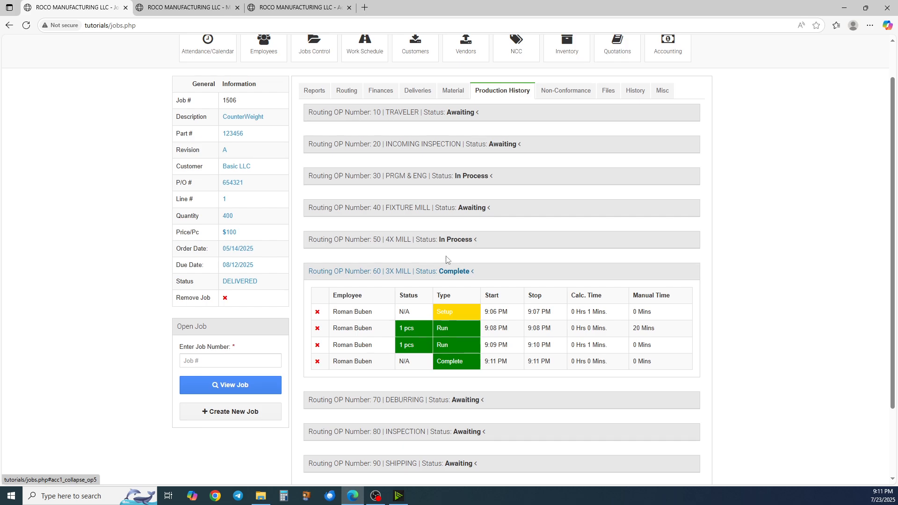
Examine the operation 60 time entries, highlighting the run row and its manual time
{"action": "scroll", "coordinate": [456, 262], "scroll_direction": "down", "scroll_amount": 2}
{"action": "scroll", "coordinate": [452, 248], "scroll_direction": "up", "scroll_amount": 2}
{"action": "scroll", "coordinate": [444, 229], "scroll_direction": "down", "scroll_amount": 2}
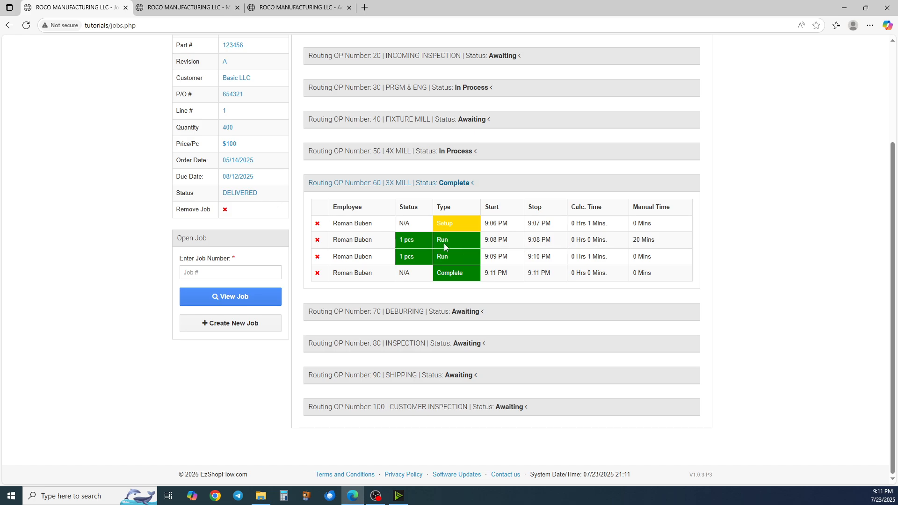
{"action": "left_click_drag", "start_coordinate": [399, 239], "coordinate": [494, 243]}
{"action": "left_click", "coordinate": [417, 247]}
{"action": "left_click_drag", "start_coordinate": [404, 240], "coordinate": [454, 240]}
{"action": "left_click", "coordinate": [454, 241]}
{"action": "left_click_drag", "start_coordinate": [630, 242], "coordinate": [662, 245]}
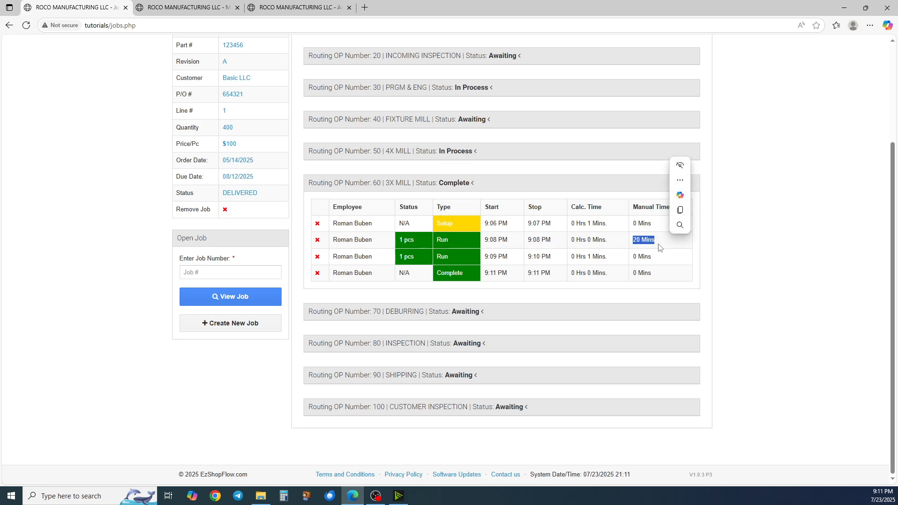
Highlight the Complete time entry of operation 60, then collapse the operation 60 entries
{"action": "left_click", "coordinate": [661, 245]}
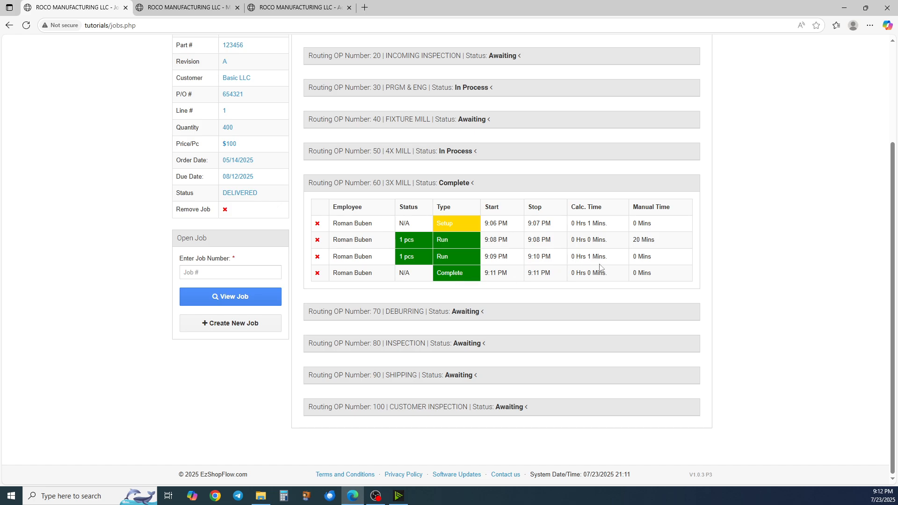
{"action": "left_click_drag", "start_coordinate": [666, 280], "coordinate": [509, 279]}
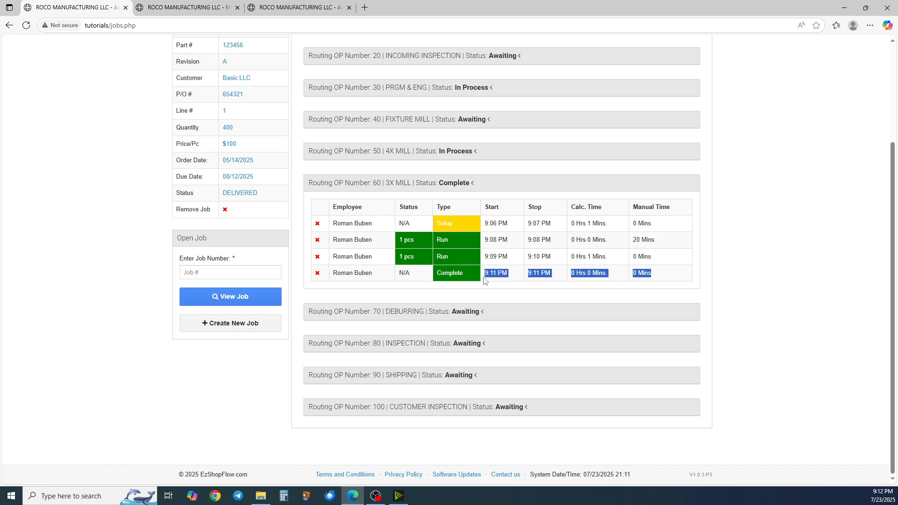
{"action": "left_click", "coordinate": [501, 290]}
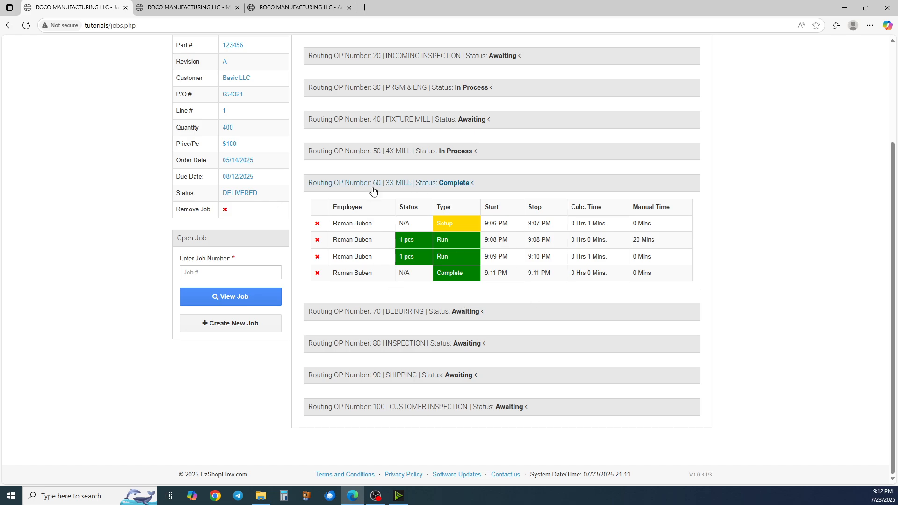
{"action": "left_click", "coordinate": [412, 183]}
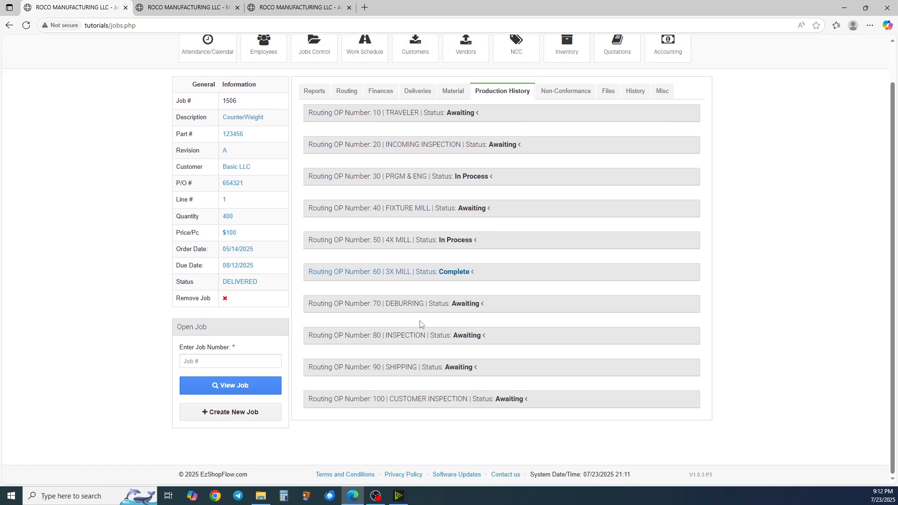
Open the job's Routing view and review the operations and their statuses
{"action": "left_click", "coordinate": [347, 91]}
{"action": "scroll", "coordinate": [378, 231], "scroll_direction": "down", "scroll_amount": 1}
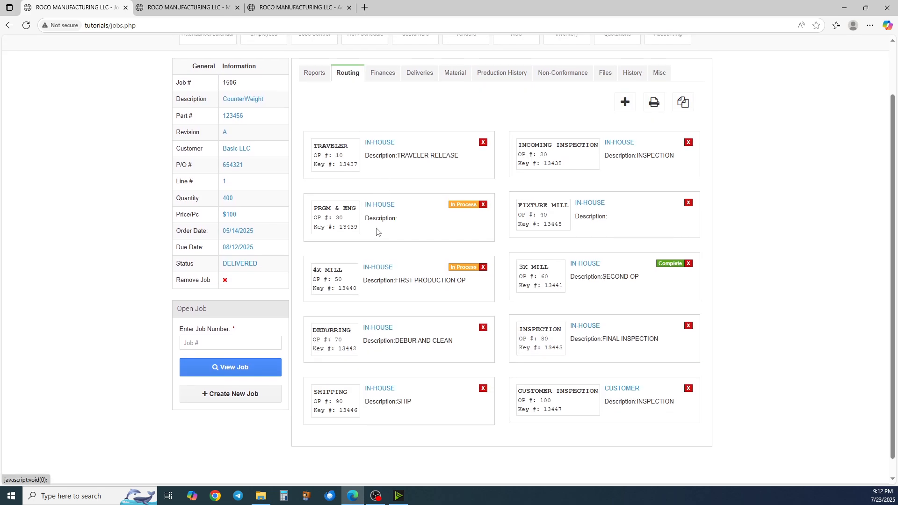
{"action": "scroll", "coordinate": [377, 232], "scroll_direction": "down", "scroll_amount": 1}
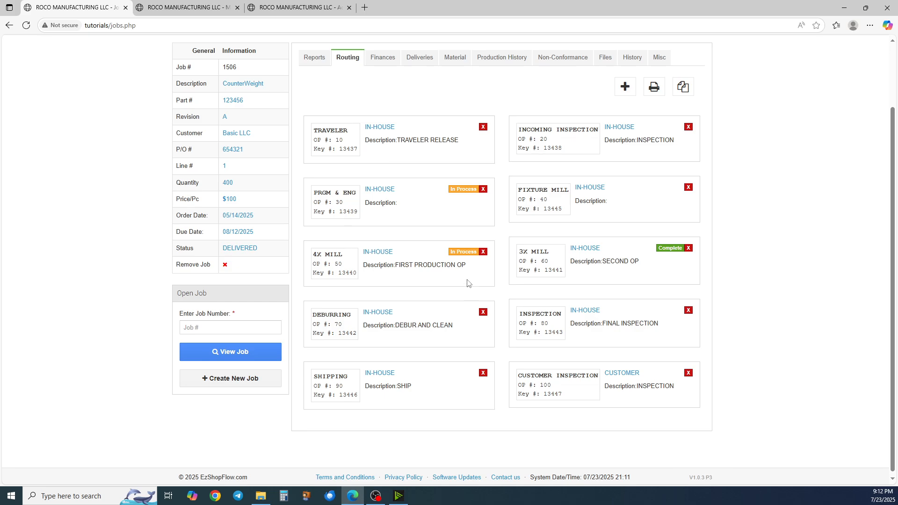
{"action": "scroll", "coordinate": [466, 280], "scroll_direction": "up", "scroll_amount": 1}
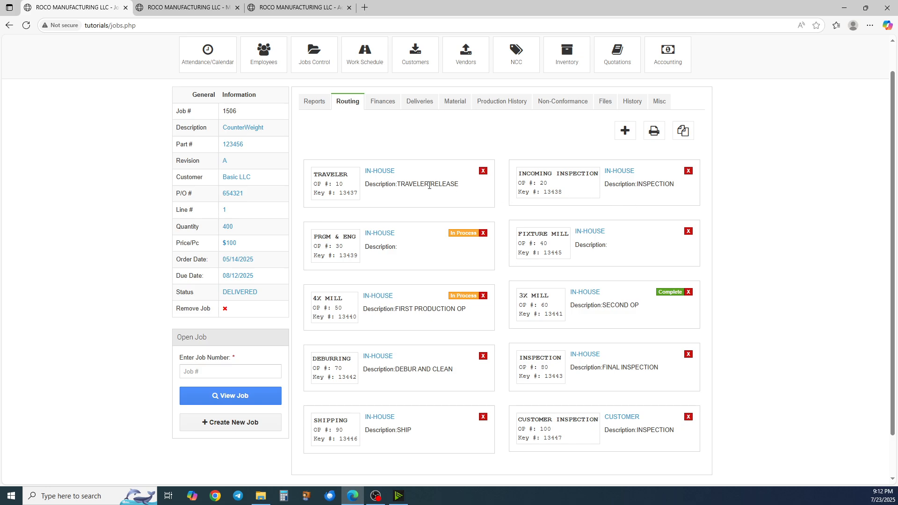
{"action": "scroll", "coordinate": [351, 140], "scroll_direction": "up", "scroll_amount": 1}
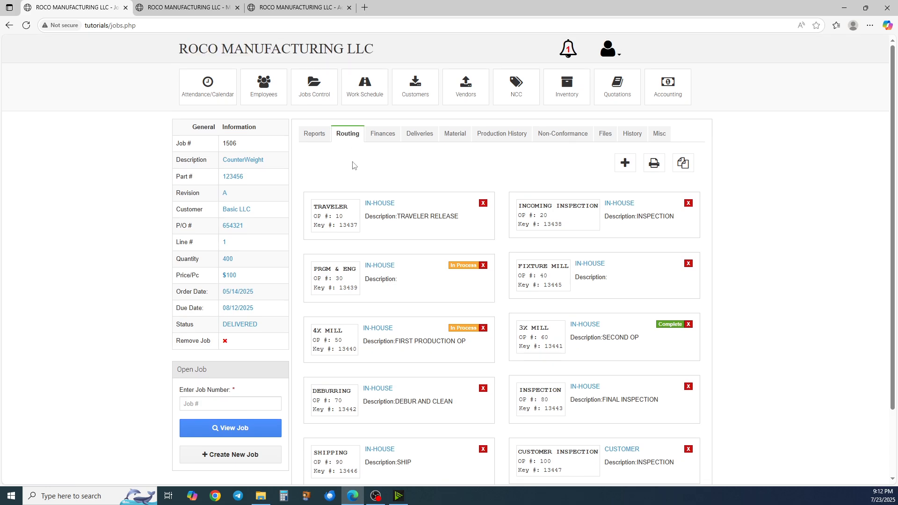
Open the job's Reports view and expand the Profit/Loss report to review its full breakdown, then collapse it
{"action": "left_click", "coordinate": [315, 141]}
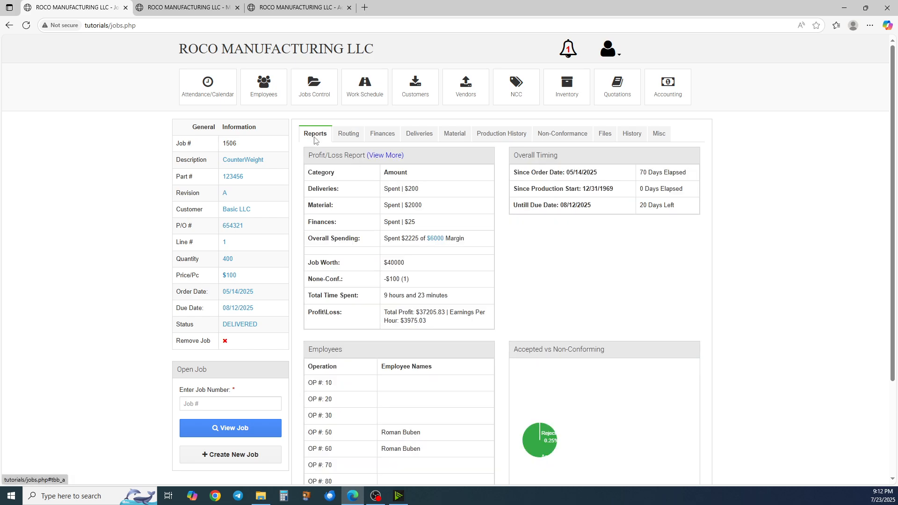
{"action": "left_click", "coordinate": [397, 156]}
{"action": "scroll", "coordinate": [413, 191], "scroll_direction": "down", "scroll_amount": 1}
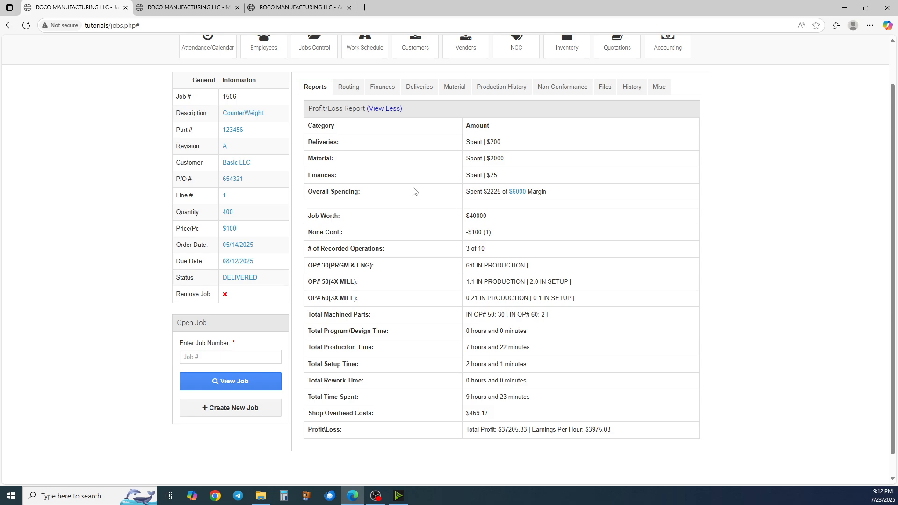
{"action": "left_click", "coordinate": [381, 109]}
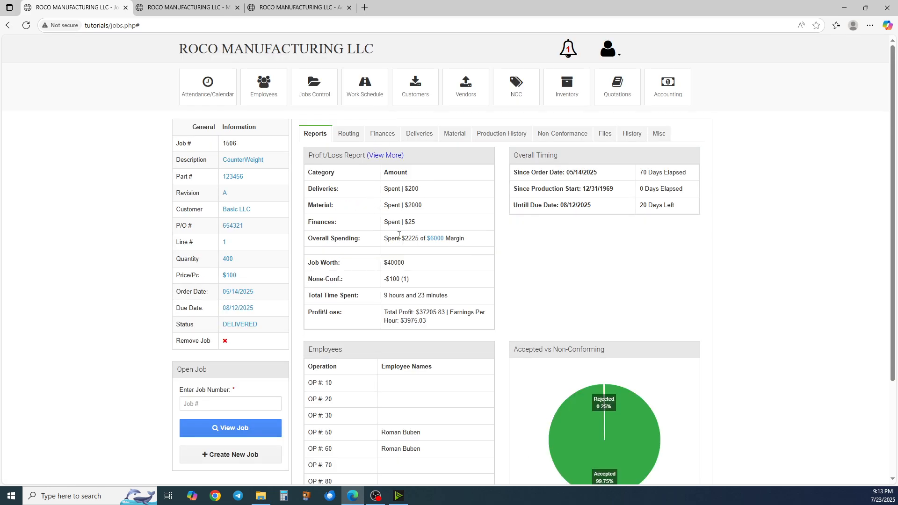
{"action": "scroll", "coordinate": [399, 235], "scroll_direction": "down", "scroll_amount": 1}
{"action": "scroll", "coordinate": [399, 235], "scroll_direction": "up", "scroll_amount": 1}
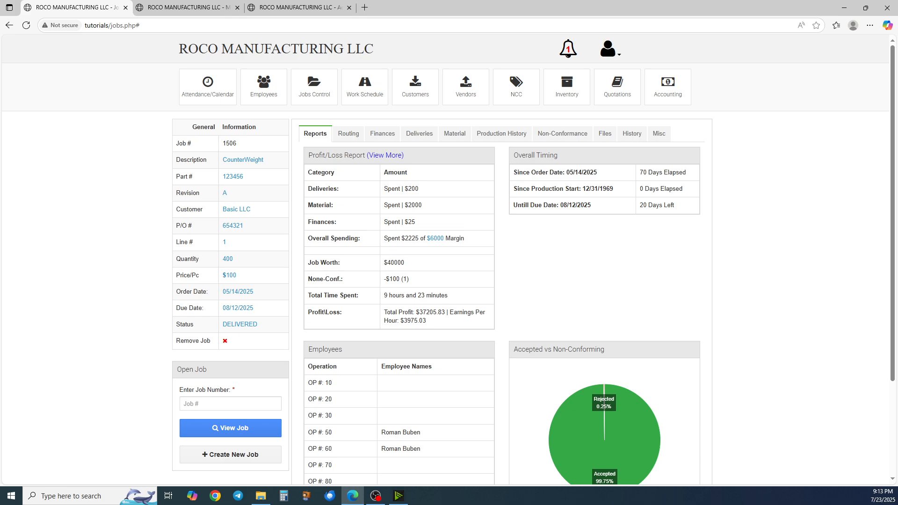